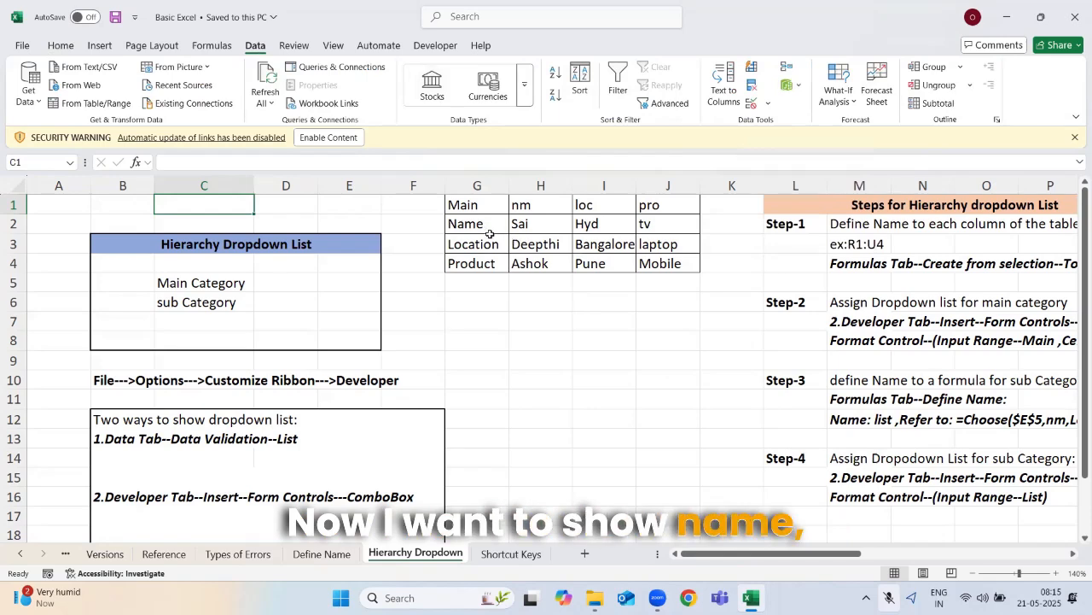
Apply list data validation to cell C14, using the main categories in G2:G4 as the source.
{"action": "left_click", "coordinate": [245, 458]}
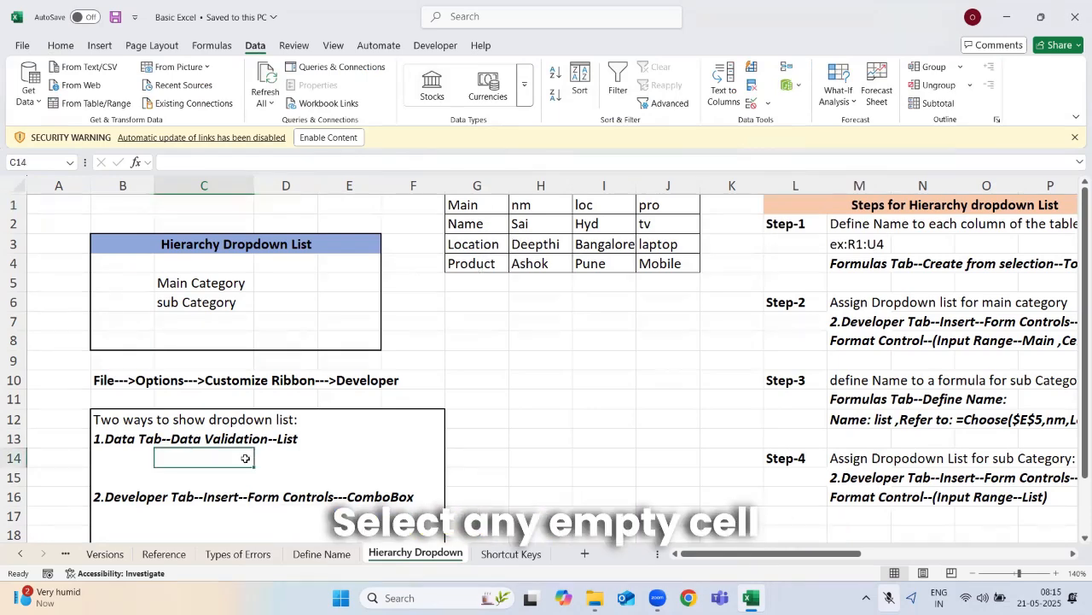
{"action": "left_click", "coordinate": [751, 103]}
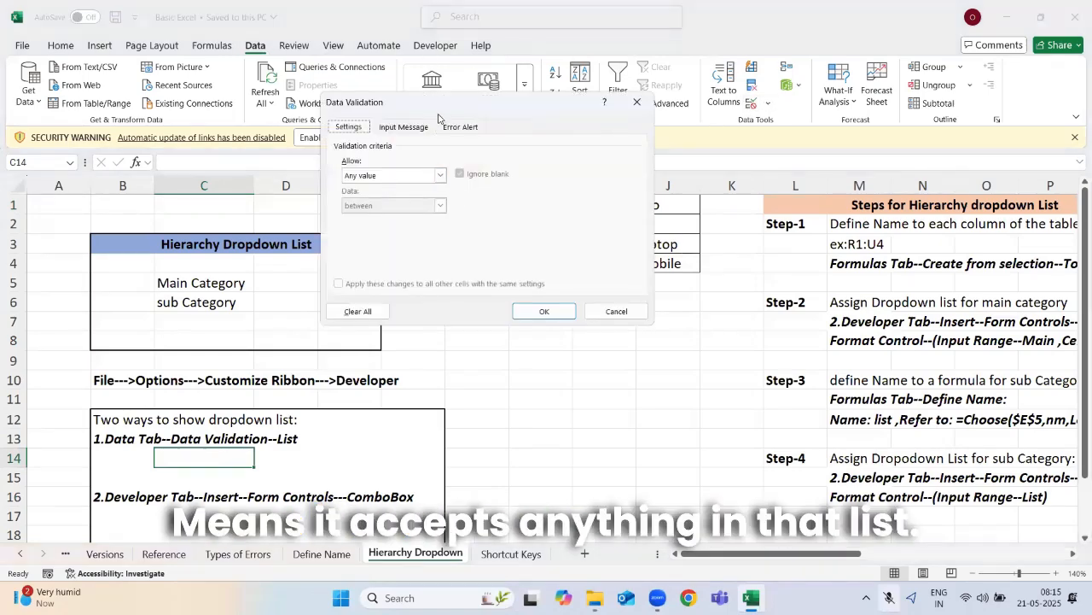
{"action": "left_click_drag", "start_coordinate": [439, 113], "coordinate": [683, 180]}
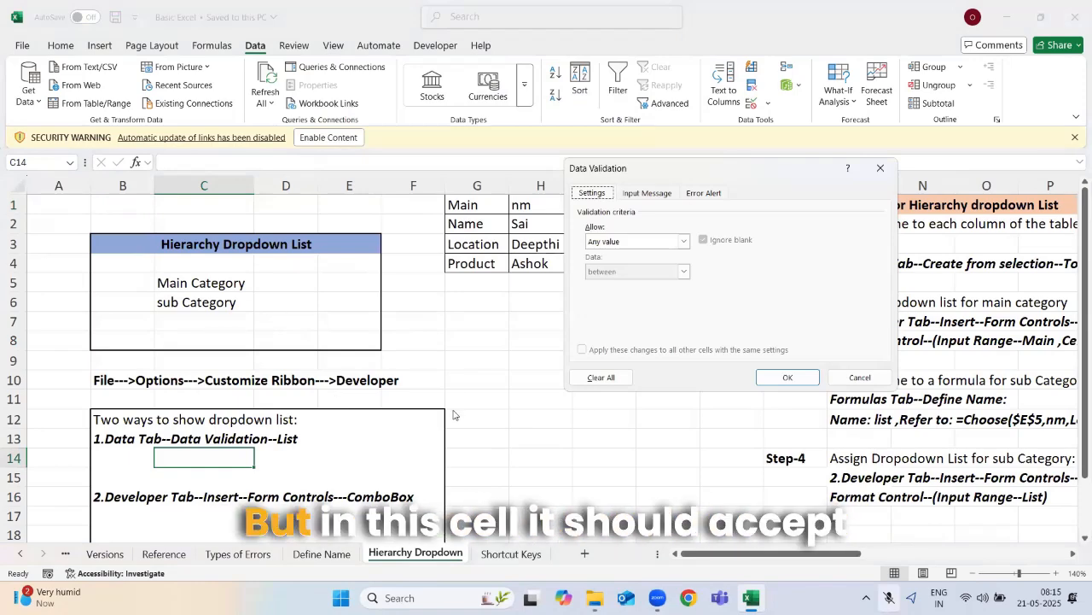
{"action": "left_click", "coordinate": [636, 241]}
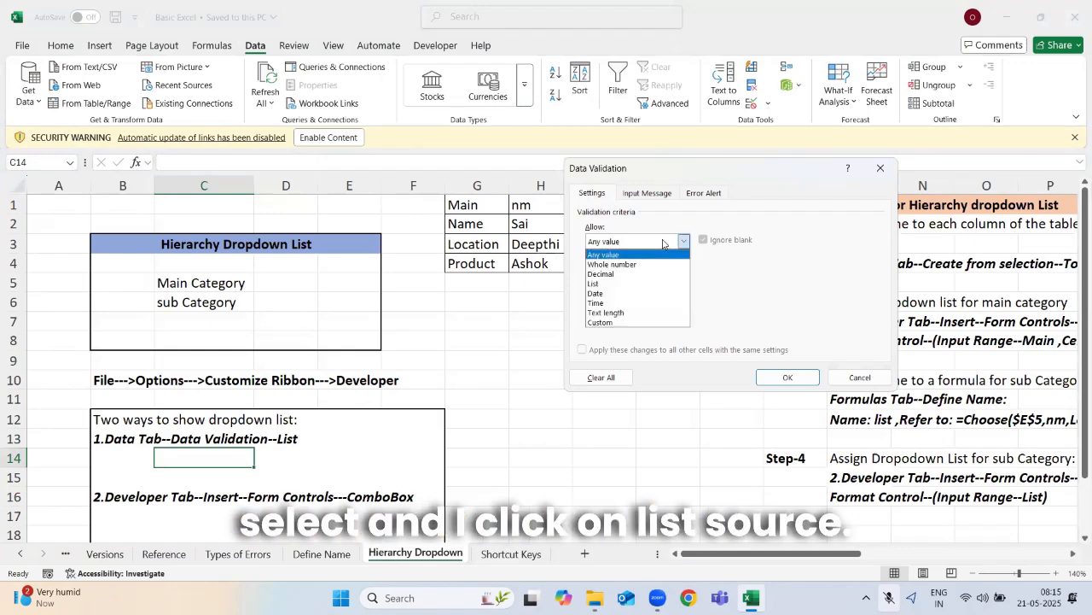
{"action": "left_click", "coordinate": [623, 283]}
{"action": "left_click", "coordinate": [619, 294]}
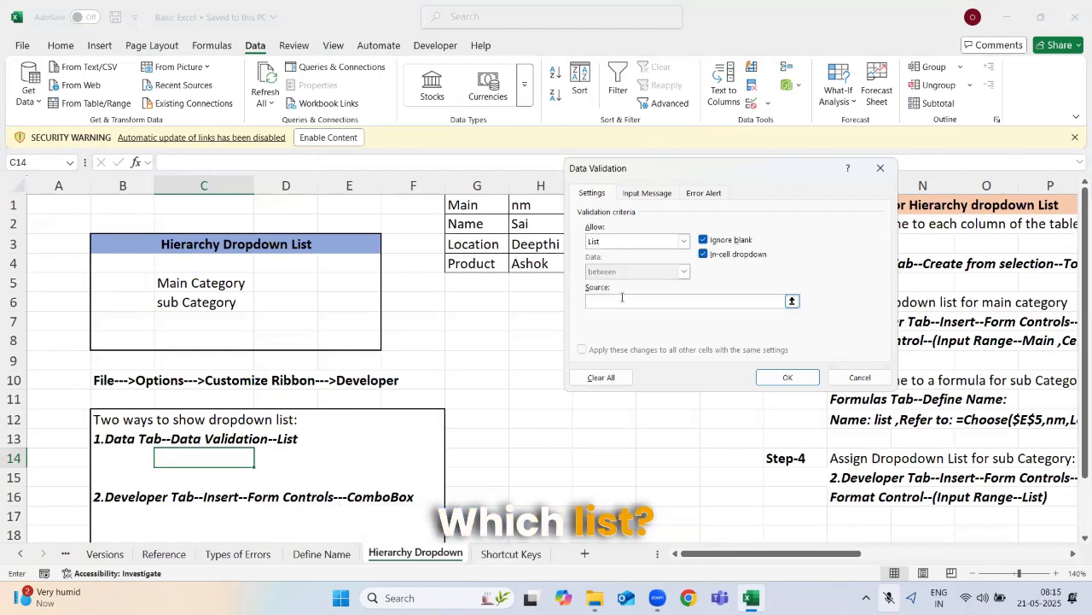
{"action": "left_click_drag", "start_coordinate": [476, 223], "coordinate": [490, 261]}
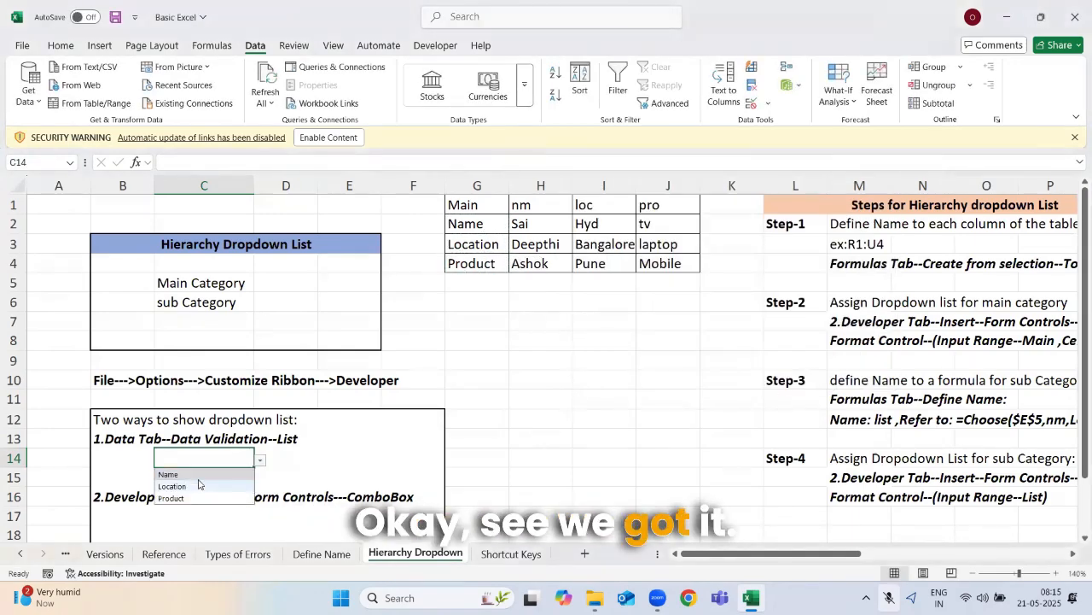
Choose Location from the dropdown in C14, test the validation with the entry "kjlkjl", and cancel that entry.
{"action": "left_click", "coordinate": [199, 483]}
{"action": "type", "text": "kjlkjl"}
{"action": "key", "text": "Return"}
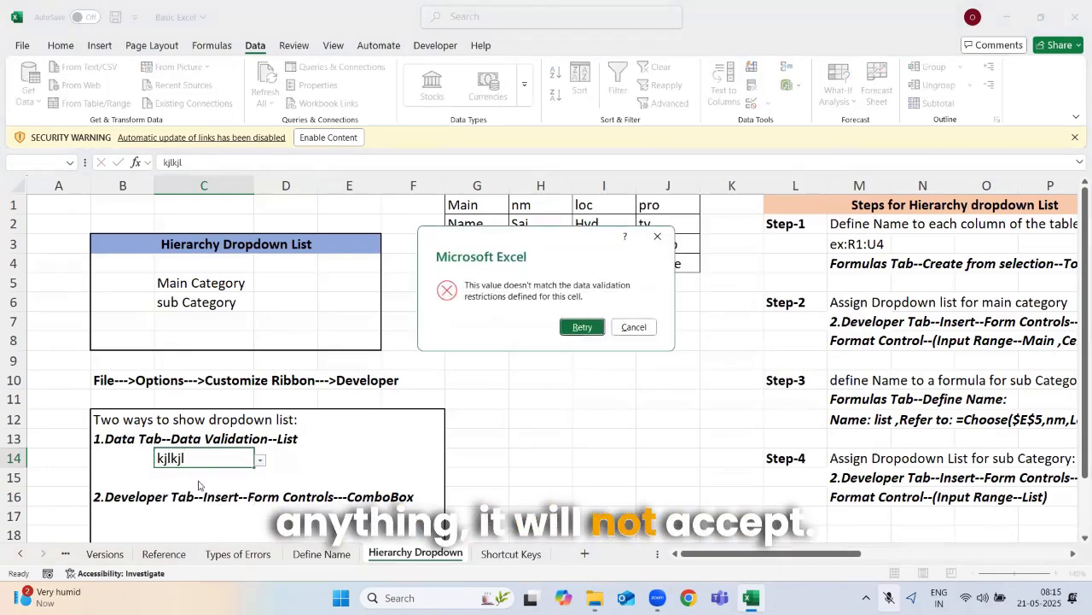
{"action": "key", "text": "Return"}
{"action": "key", "text": "Escape"}
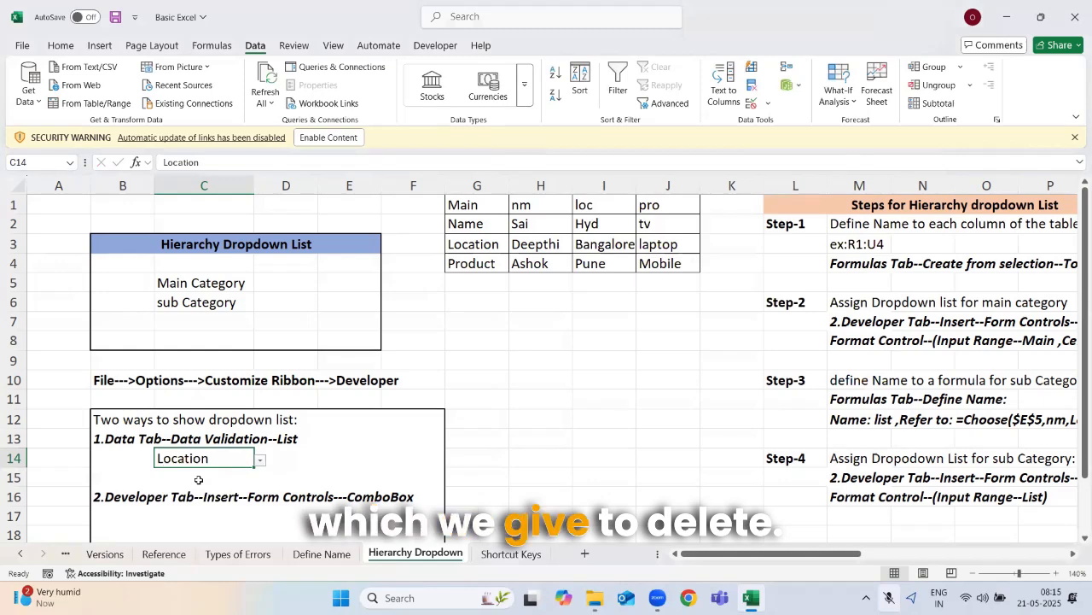
Delete the content of C14 and clear all data validation from the cell.
{"action": "key", "text": "Delete"}
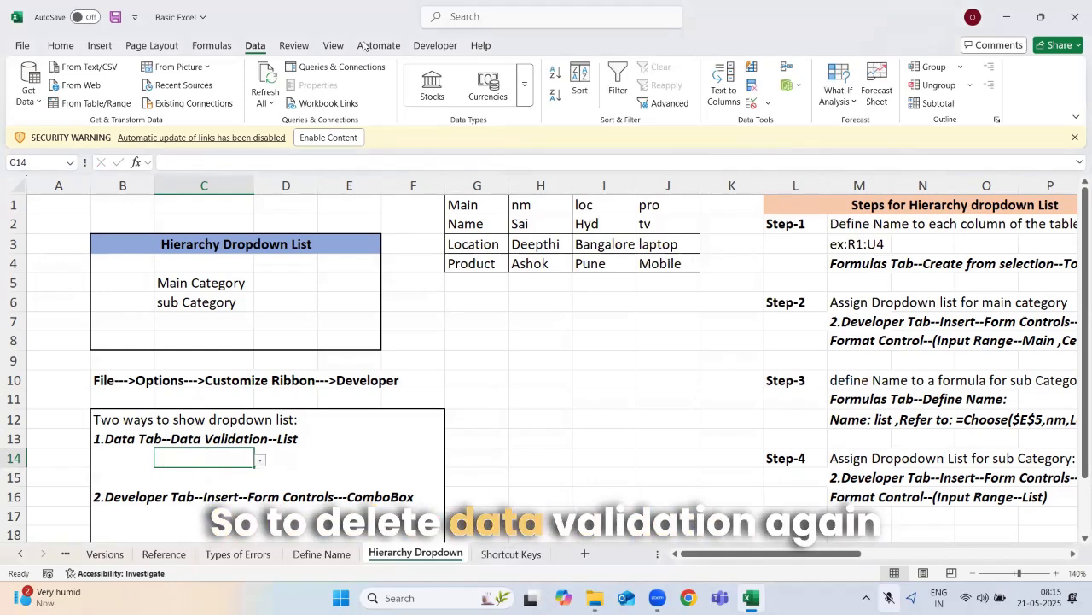
{"action": "left_click", "coordinate": [752, 103]}
{"action": "left_click", "coordinate": [602, 378]}
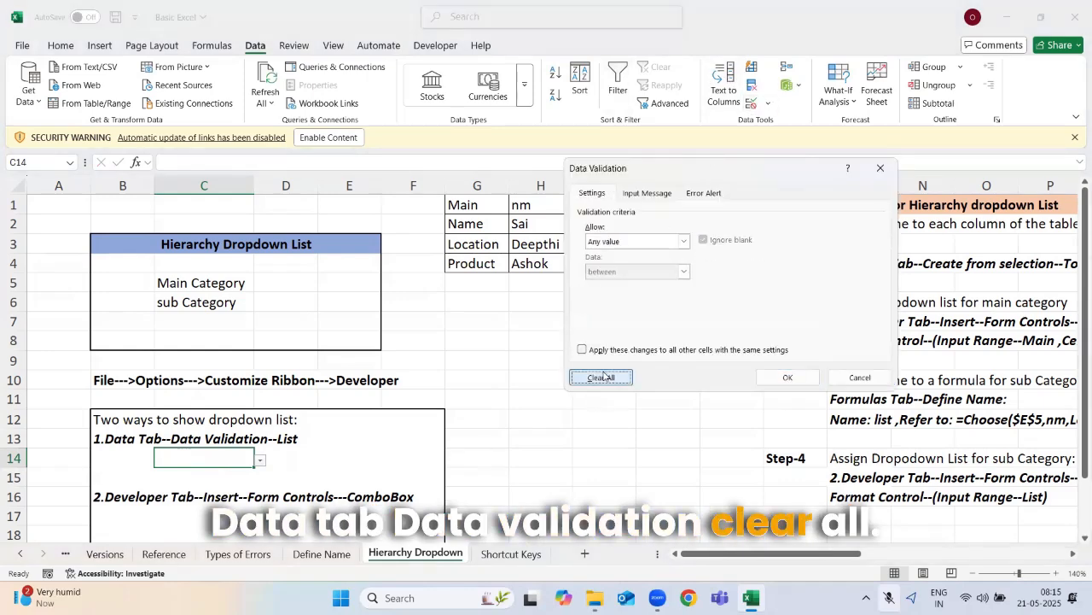
{"action": "left_click", "coordinate": [787, 378]}
{"action": "left_click", "coordinate": [559, 390]}
Recreate the list validation in C14 with the source =$G$2:$G$4.
{"action": "left_click", "coordinate": [223, 461]}
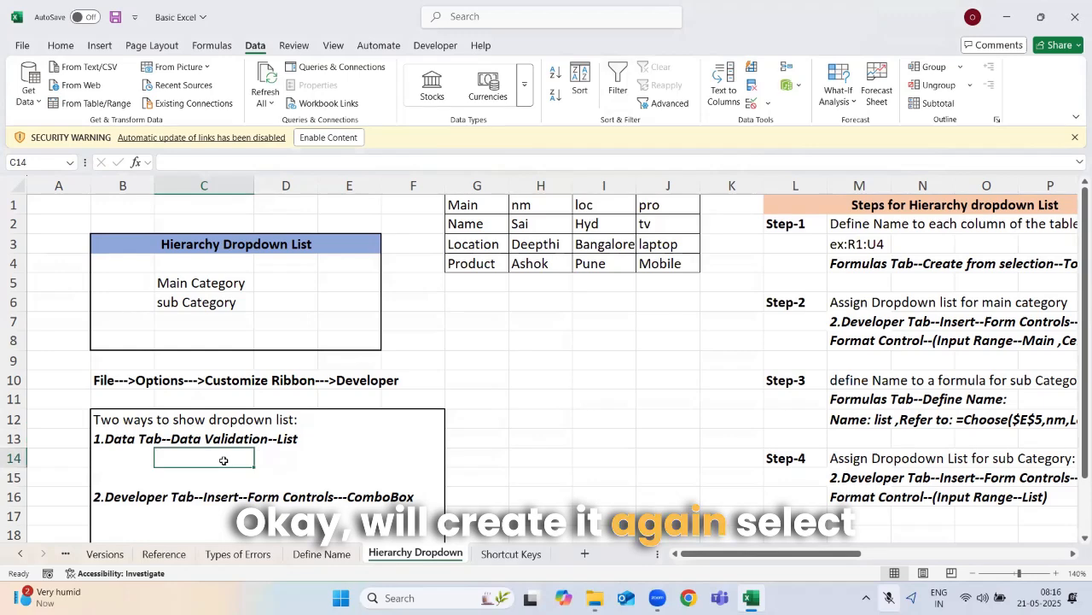
{"action": "left_click", "coordinate": [762, 101]}
{"action": "left_click", "coordinate": [632, 244]}
{"action": "left_click", "coordinate": [615, 291]}
{"action": "left_click_drag", "start_coordinate": [476, 226], "coordinate": [472, 265]}
{"action": "left_click_drag", "start_coordinate": [647, 178], "coordinate": [647, 344]}
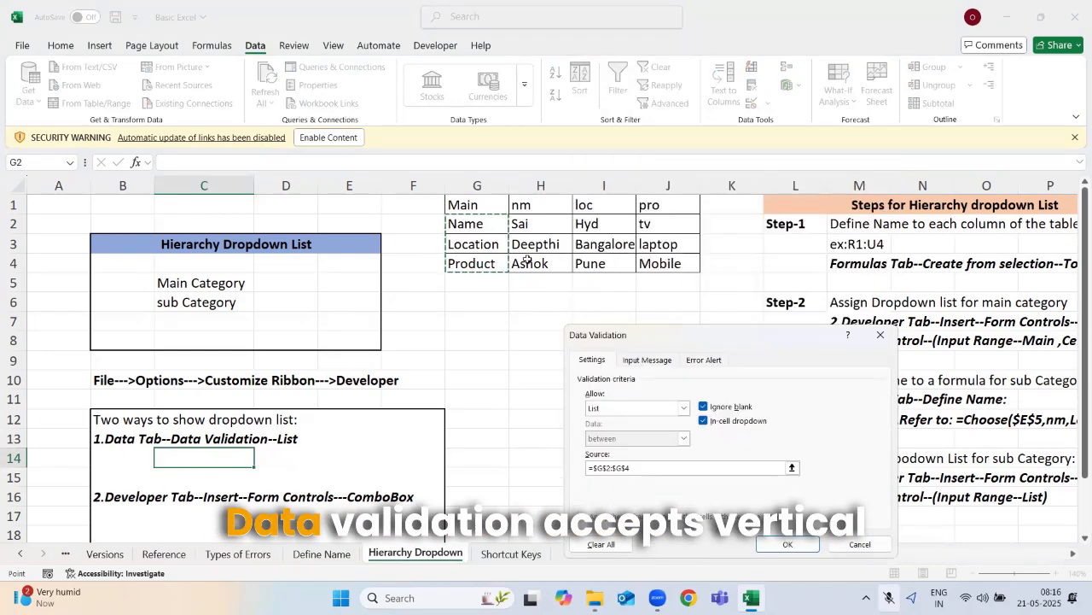
{"action": "left_click", "coordinate": [787, 543]}
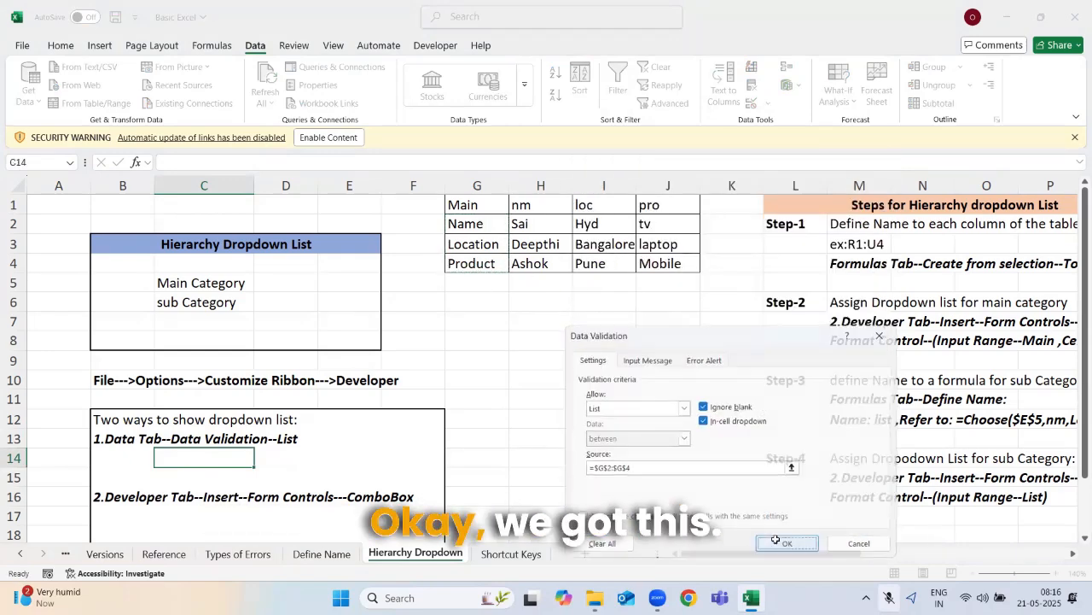
Choose Location in the C14 dropdown and check when its arrow shows by selecting other cells and C14 again.
{"action": "left_click", "coordinate": [233, 485]}
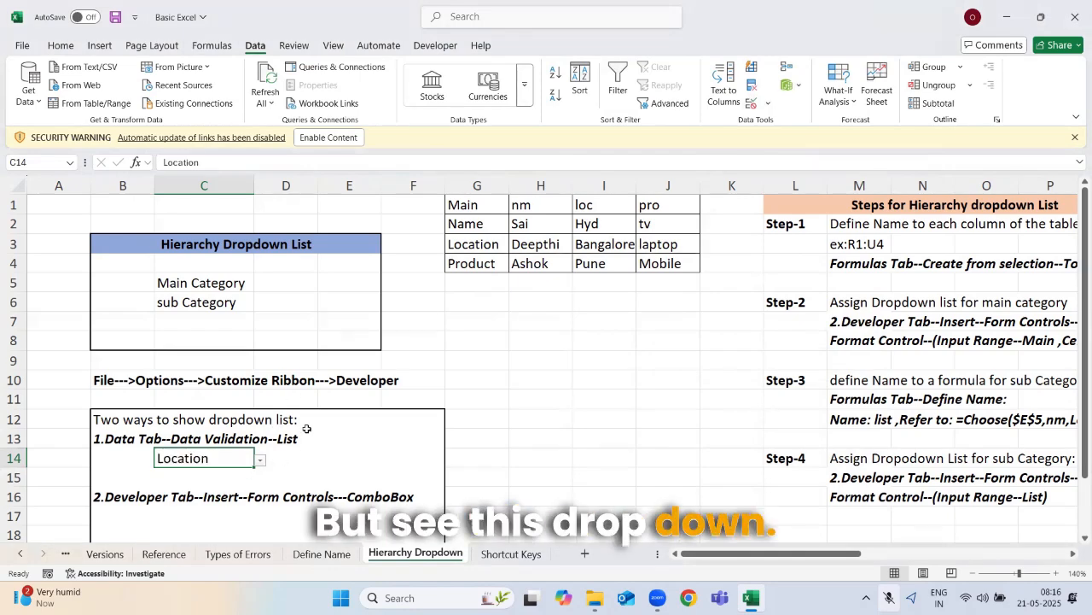
{"action": "left_click", "coordinate": [388, 467]}
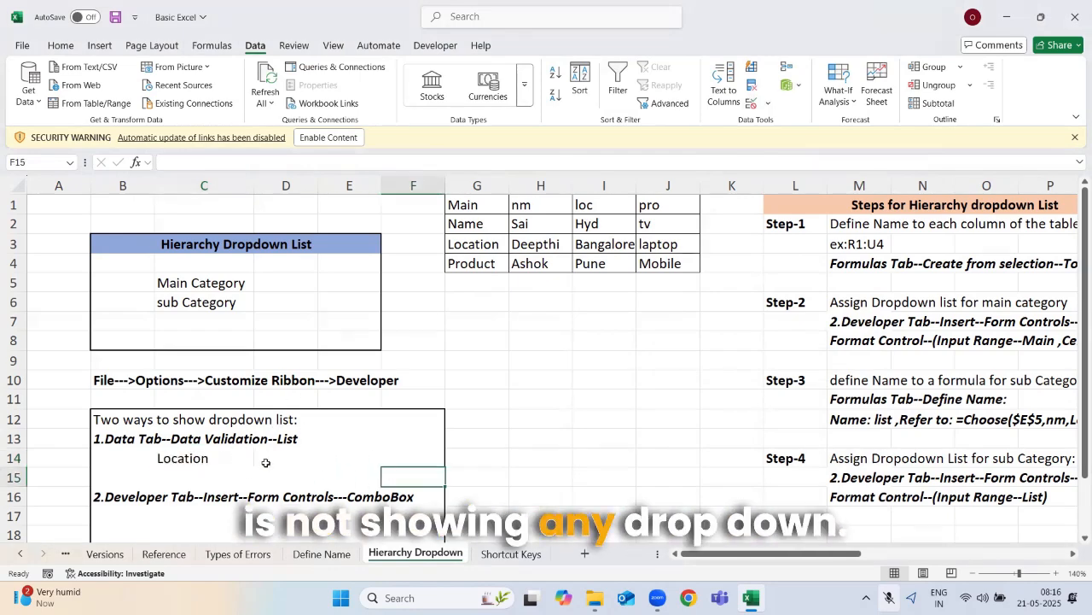
{"action": "scroll", "coordinate": [265, 462], "scroll_direction": "down", "scroll_amount": 2}
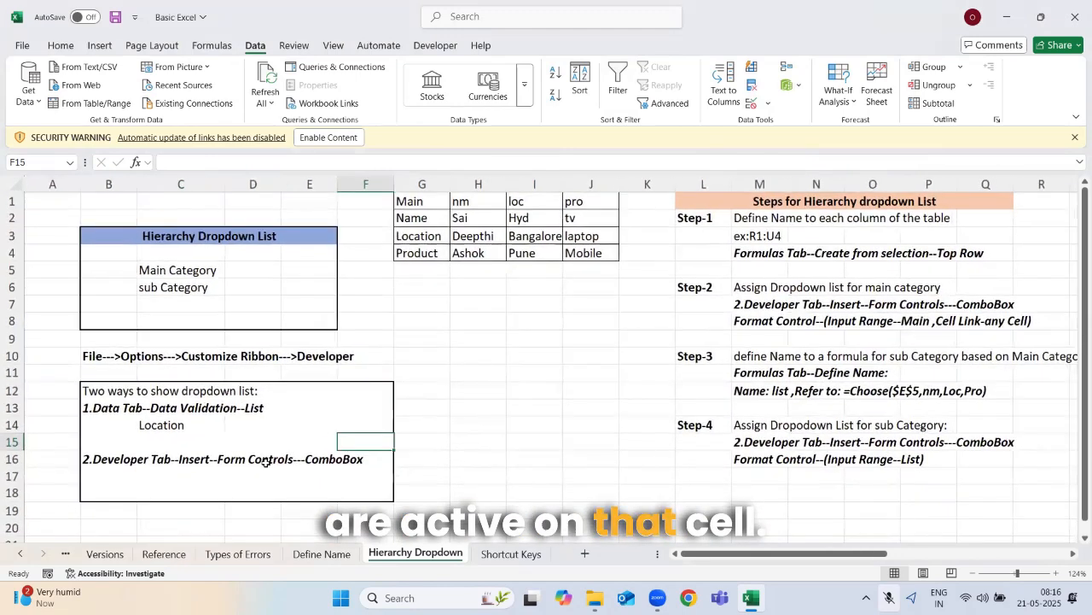
{"action": "left_click", "coordinate": [351, 406]}
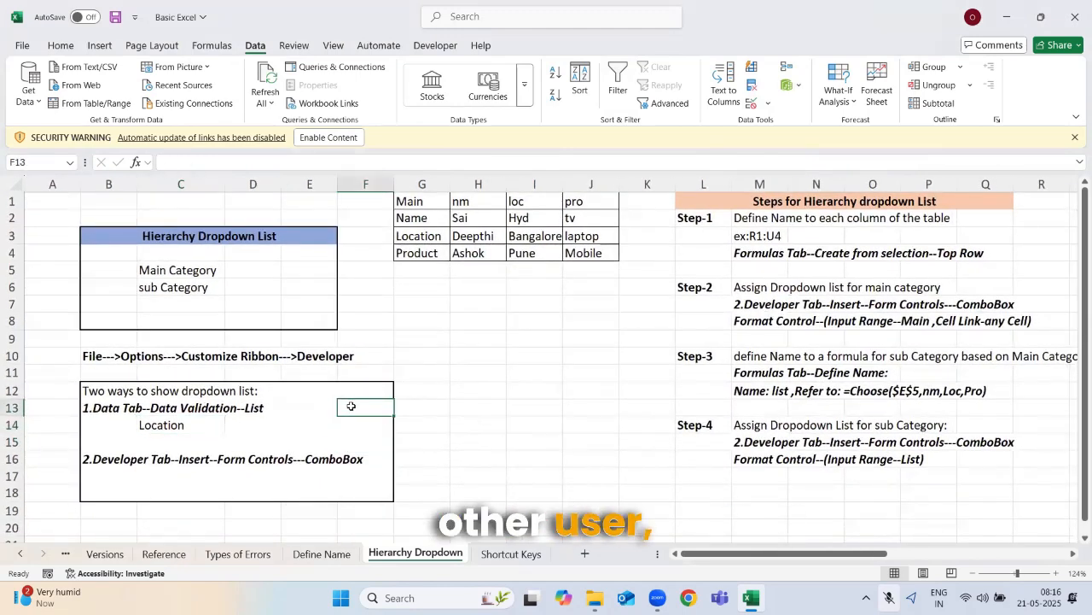
{"action": "left_click", "coordinate": [204, 430]}
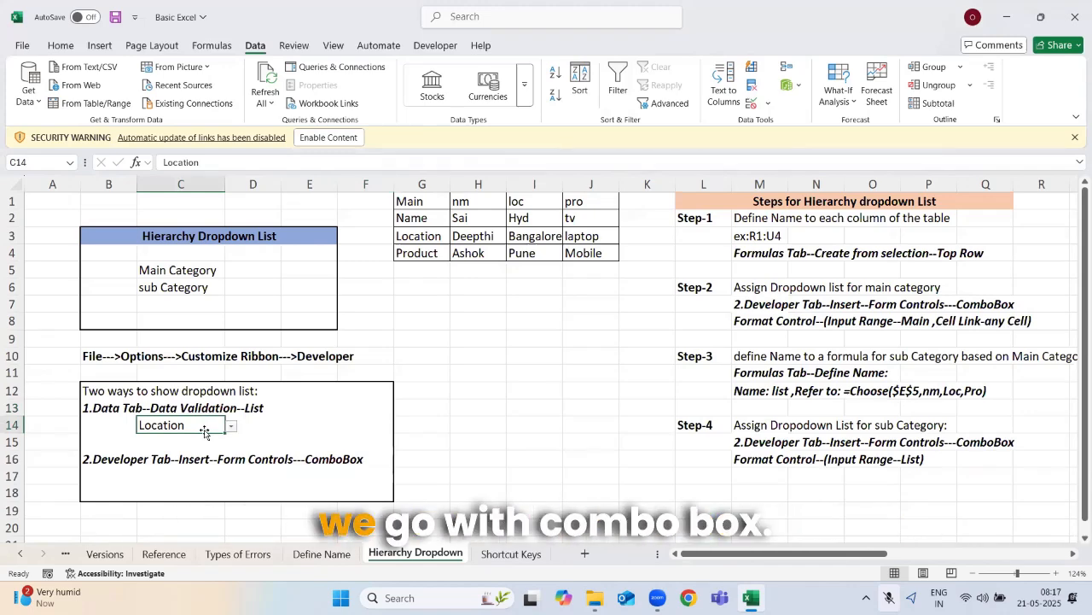
{"action": "left_click", "coordinate": [320, 441]}
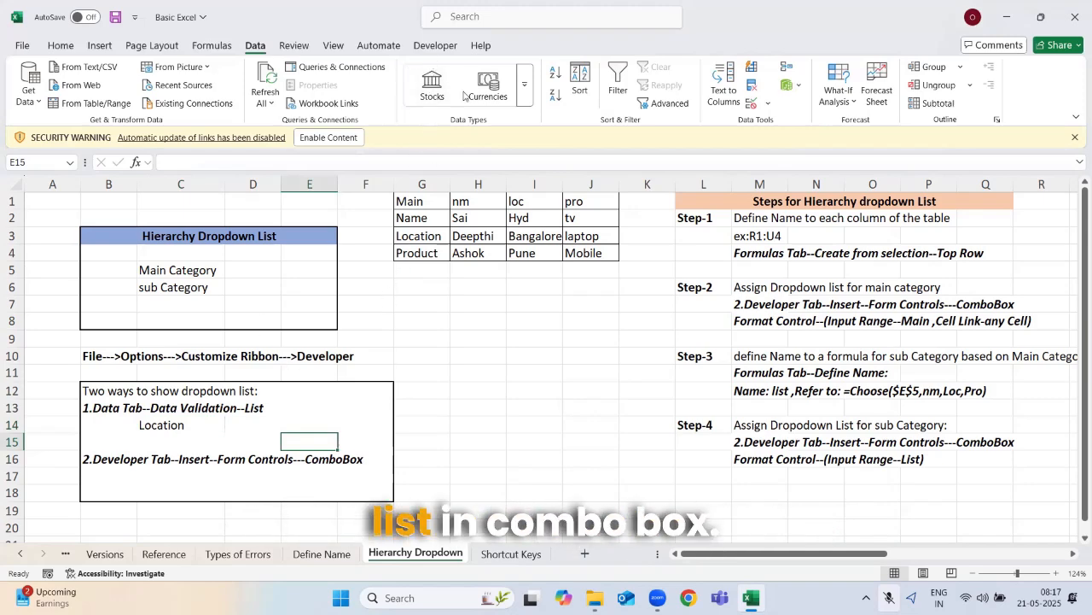
Insert a combo box form control below the ComboBox note, across rows 17 and 18 in columns C and D.
{"action": "left_click", "coordinate": [435, 46]}
{"action": "left_click", "coordinate": [323, 83]}
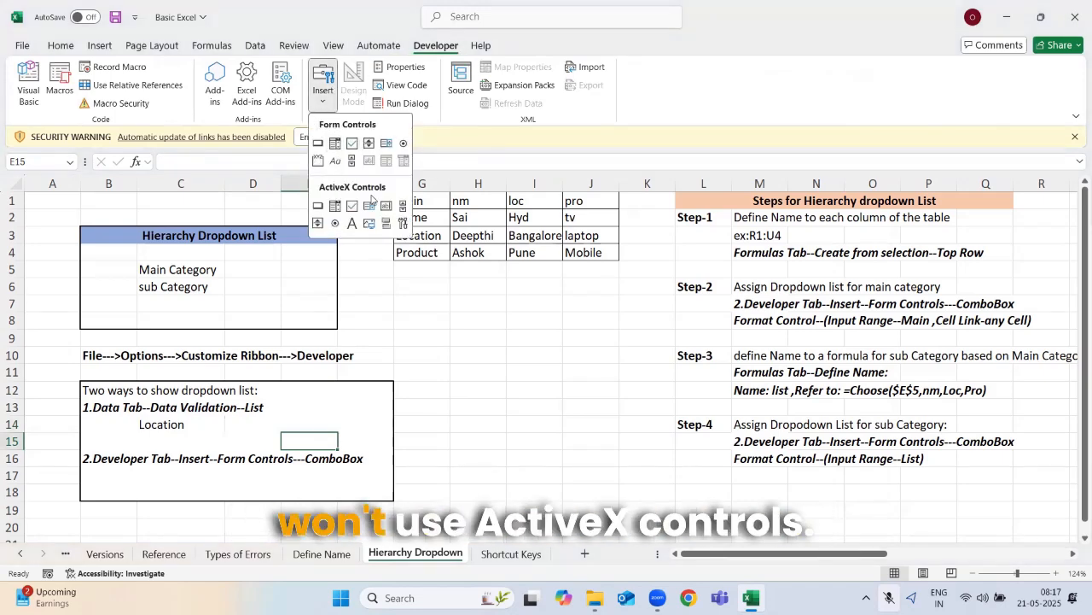
{"action": "left_click", "coordinate": [335, 143]}
{"action": "left_click_drag", "start_coordinate": [136, 472], "coordinate": [250, 491]}
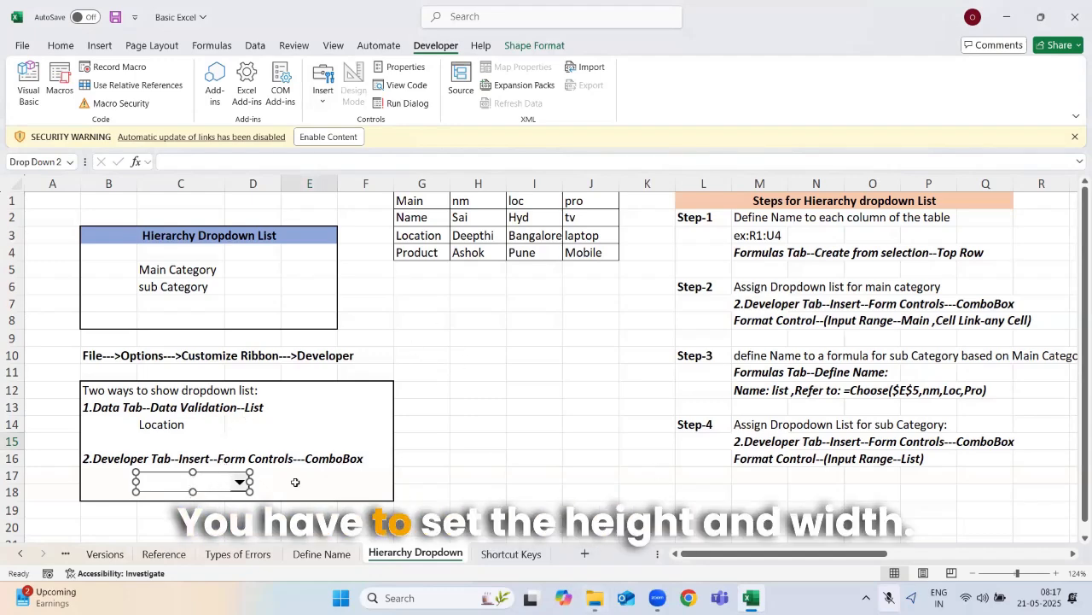
Set the combo box's input range to $G$2:$G$4 and its cell link to $D$17.
{"action": "right_click", "coordinate": [222, 486]}
{"action": "left_click", "coordinate": [256, 474]}
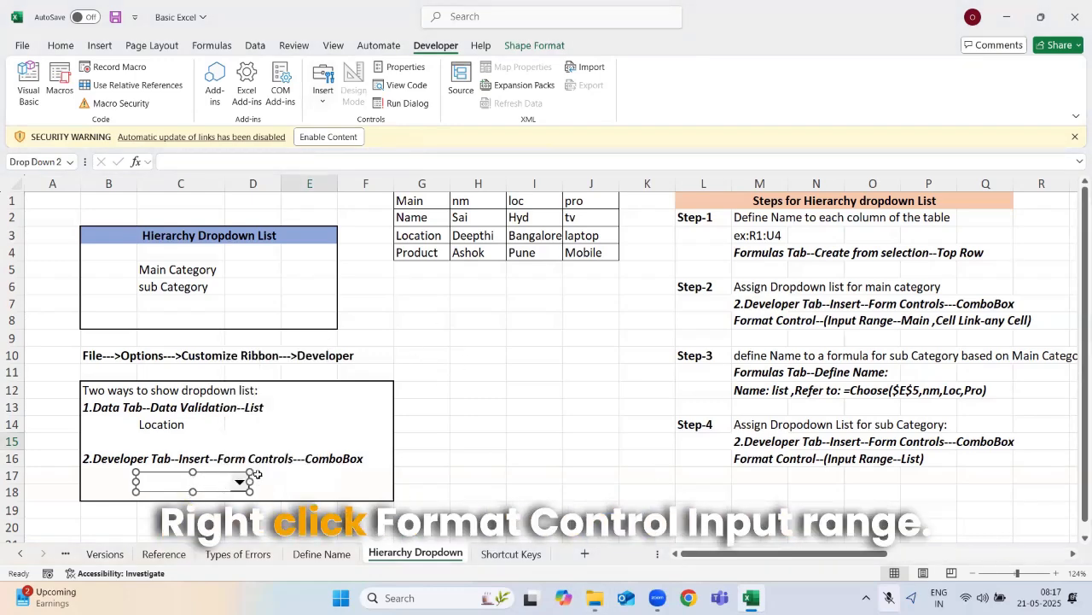
{"action": "left_click_drag", "start_coordinate": [422, 217], "coordinate": [439, 253]}
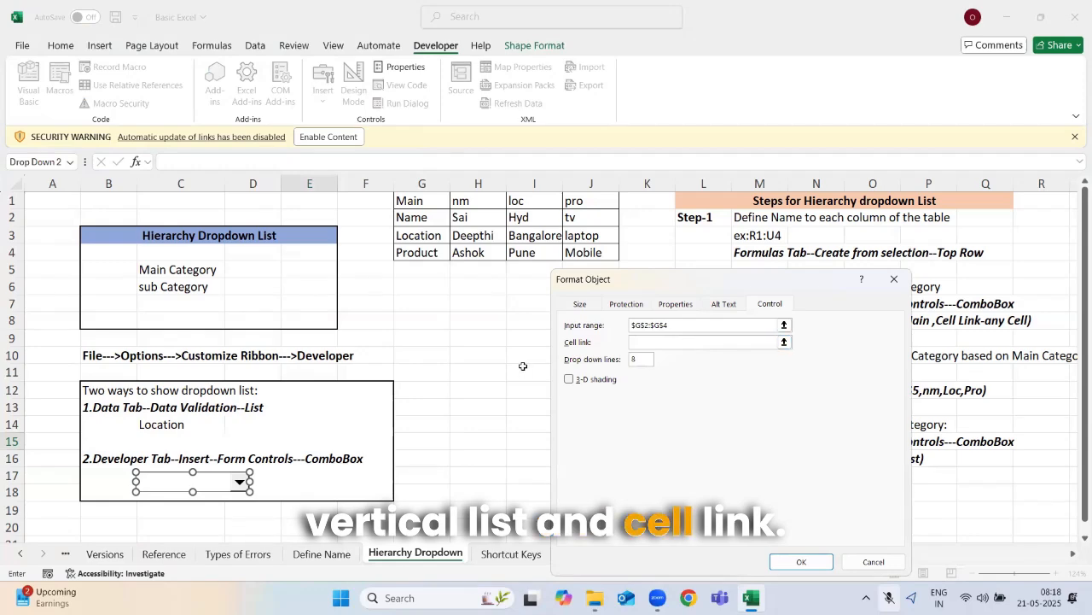
{"action": "left_click", "coordinate": [644, 344]}
{"action": "left_click", "coordinate": [271, 473]}
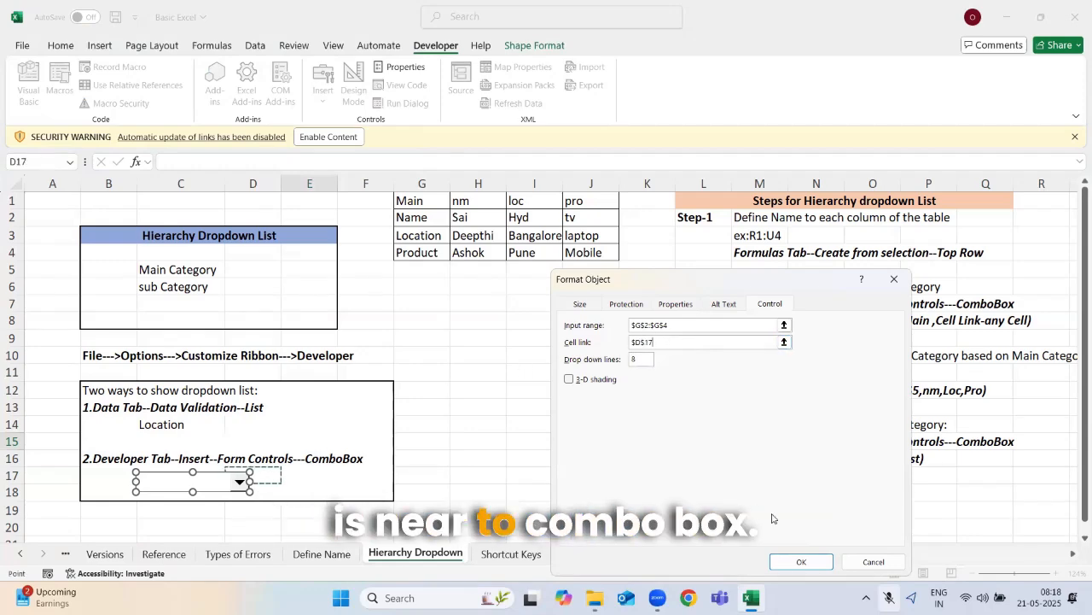
{"action": "left_click", "coordinate": [802, 561]}
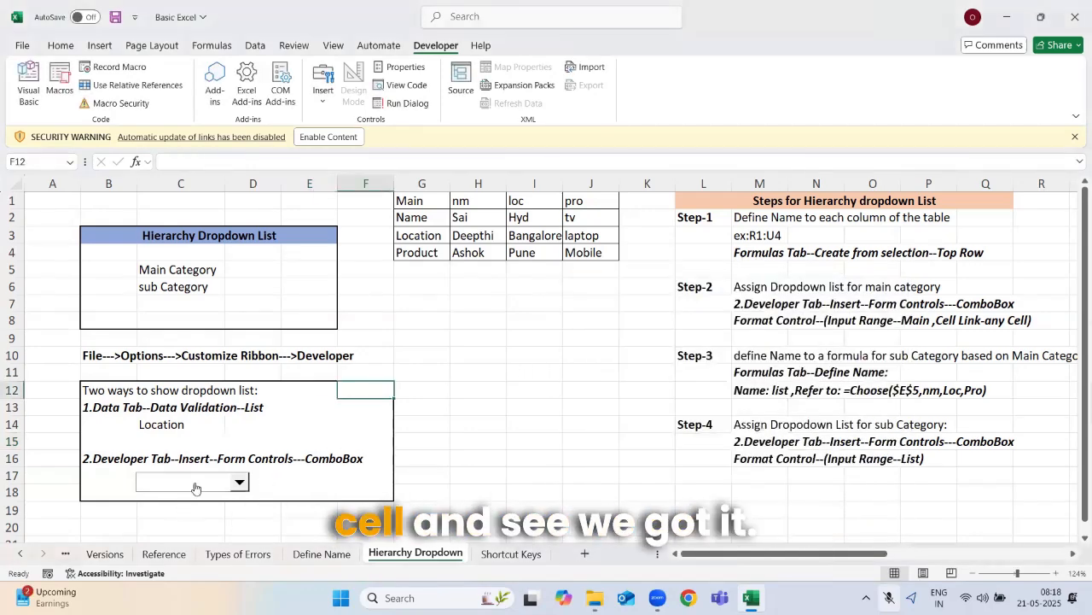
Test the combo box by choosing Name, Location and Product one after another.
{"action": "left_click", "coordinate": [239, 482]}
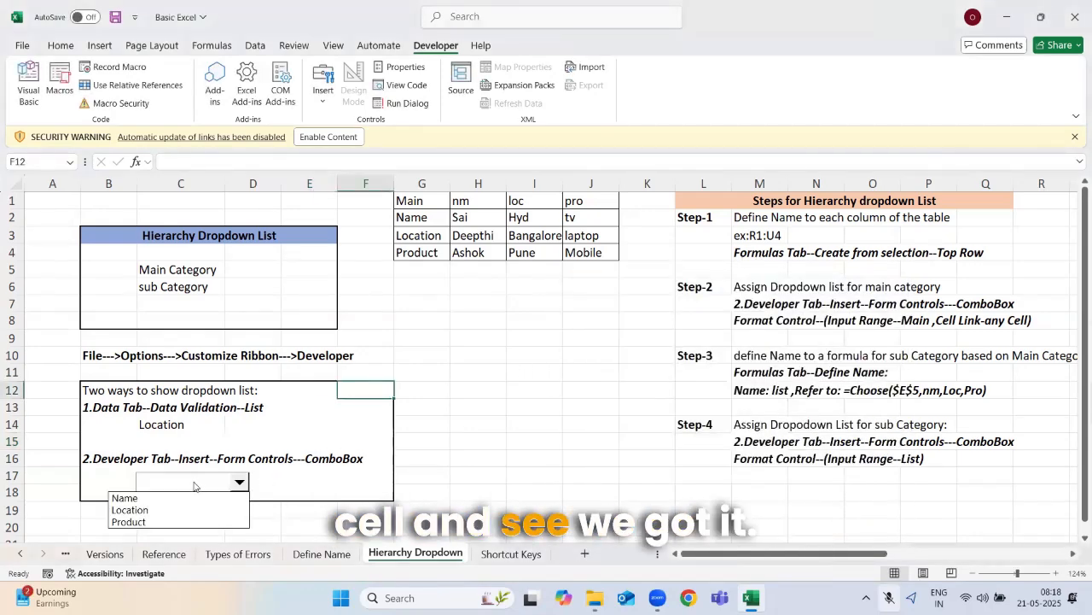
{"action": "left_click", "coordinate": [146, 499]}
{"action": "left_click", "coordinate": [220, 489]}
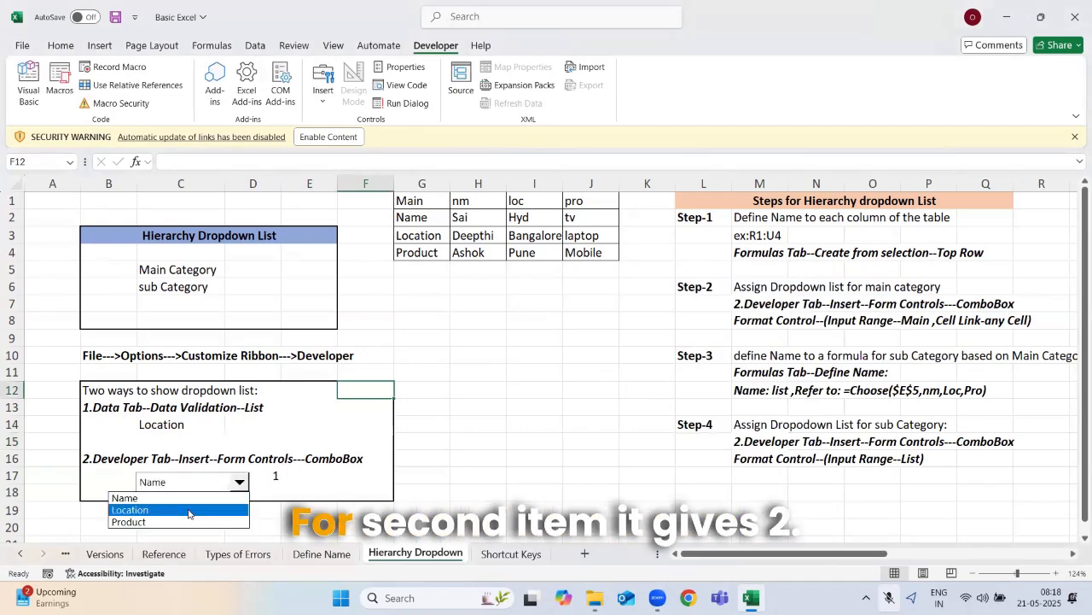
{"action": "left_click", "coordinate": [137, 509]}
{"action": "left_click", "coordinate": [214, 486]}
{"action": "left_click", "coordinate": [136, 522]}
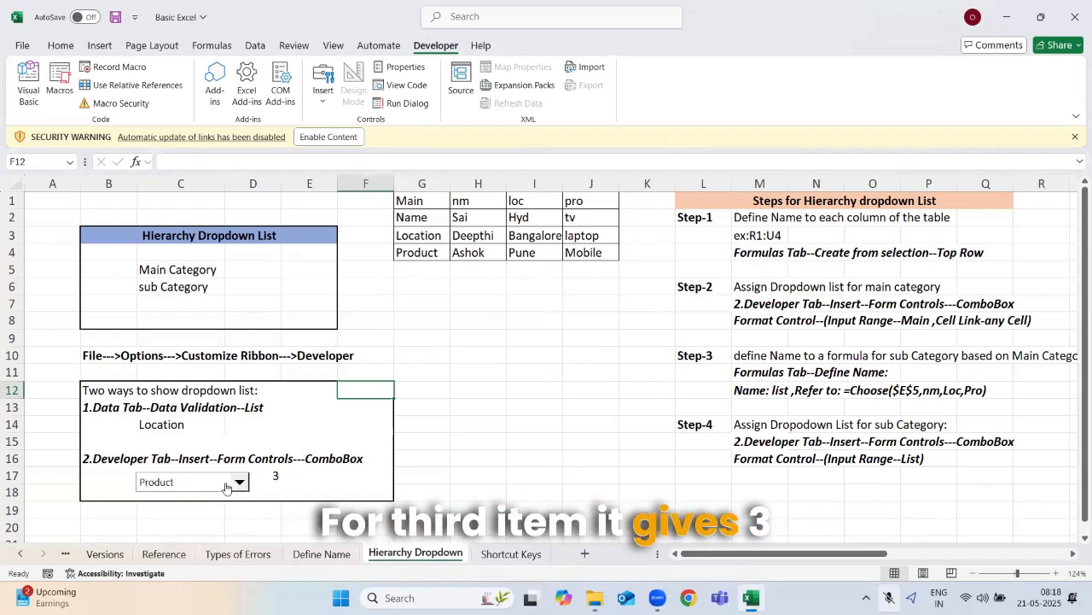
Delete the combo box and clear its linked cell D17.
{"action": "right_click", "coordinate": [228, 488]}
{"action": "left_click", "coordinate": [199, 486]}
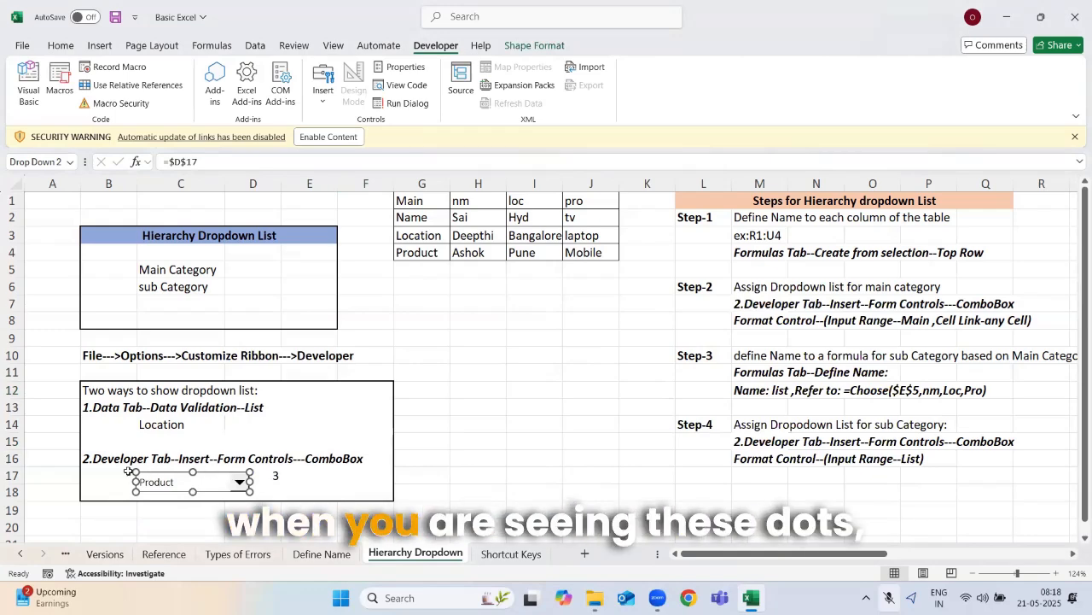
{"action": "key", "text": "Delete"}
{"action": "left_click", "coordinate": [275, 482]}
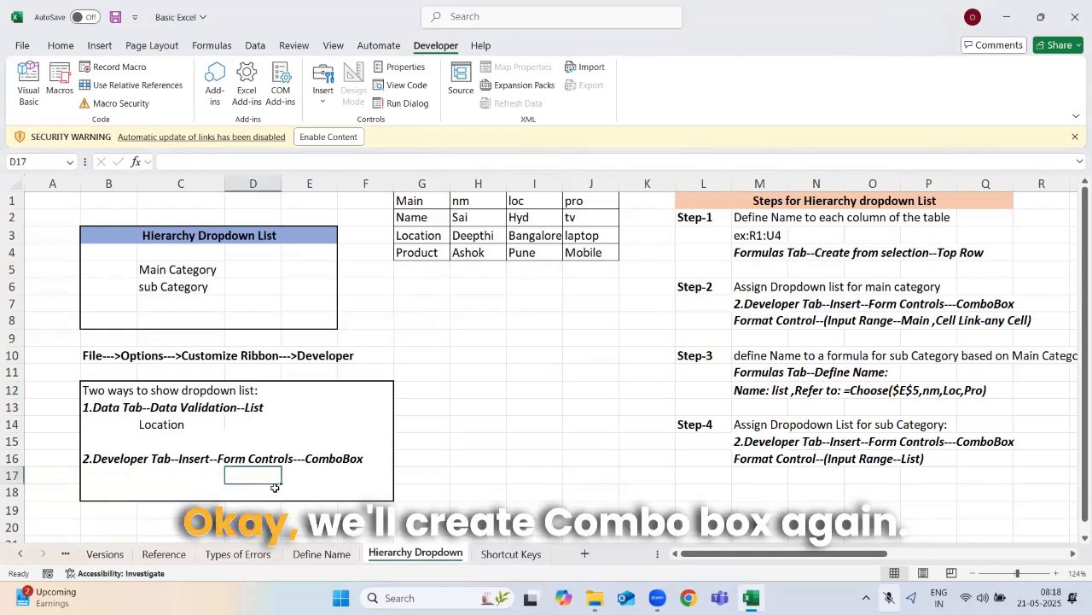
{"action": "key", "text": "Delete"}
Insert a new combo box form control in rows 17 and 18 under the ComboBox note.
{"action": "left_click", "coordinate": [323, 86]}
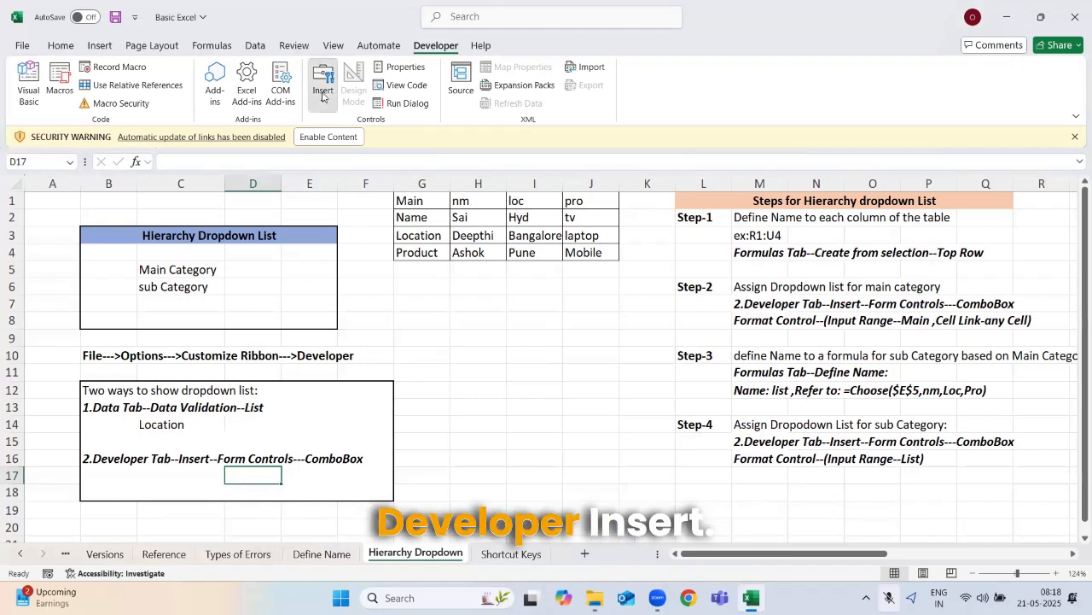
{"action": "left_click", "coordinate": [336, 144]}
{"action": "mouse_move", "coordinate": [537, 422]}
{"action": "left_mouse_down"}
{"action": "mouse_move", "coordinate": [621, 469]}
{"action": "mouse_move", "coordinate": [589, 440]}
{"action": "mouse_move", "coordinate": [649, 425]}
{"action": "mouse_move", "coordinate": [189, 484]}
{"action": "mouse_move", "coordinate": [223, 482]}
{"action": "left_mouse_up"}
Format the new combo box with input range $G$2:$G$4 and cell link D17, and deselect it.
{"action": "right_click", "coordinate": [224, 482]}
{"action": "left_click", "coordinate": [268, 471]}
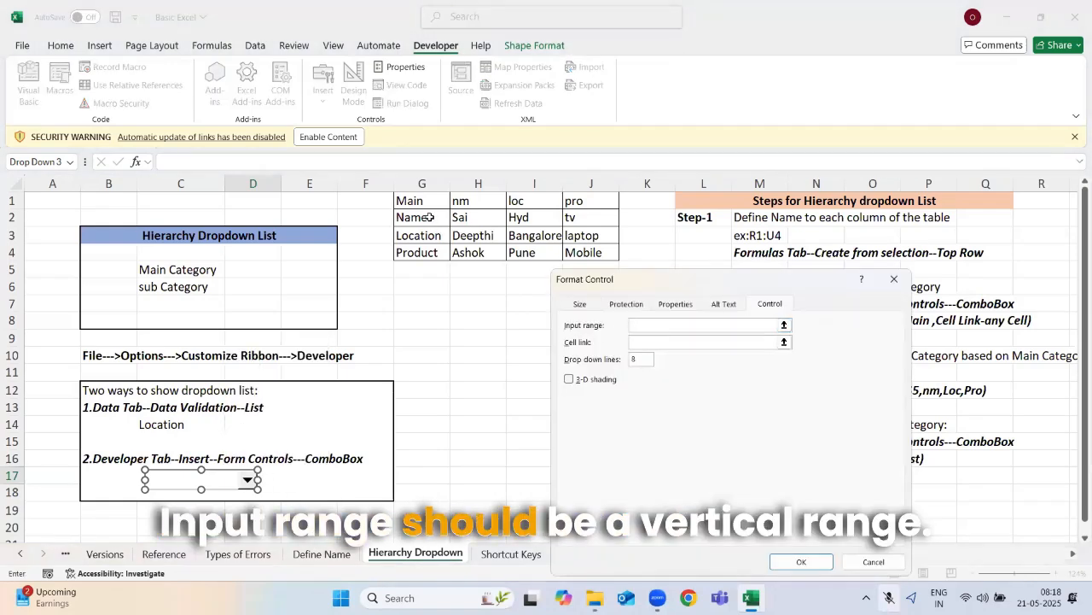
{"action": "left_click_drag", "start_coordinate": [422, 219], "coordinate": [462, 254]}
{"action": "left_click", "coordinate": [772, 341]}
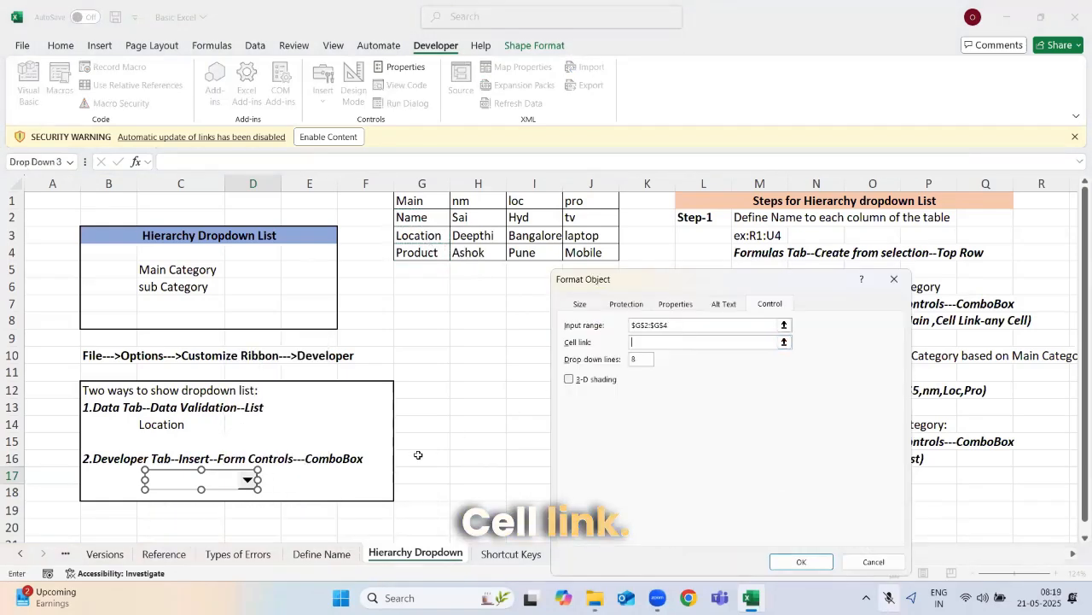
{"action": "left_click", "coordinate": [268, 481]}
{"action": "key", "text": "Return"}
{"action": "left_click", "coordinate": [516, 504]}
Try Name in the new combo box, and then set its selection to Location.
{"action": "left_click", "coordinate": [247, 479]}
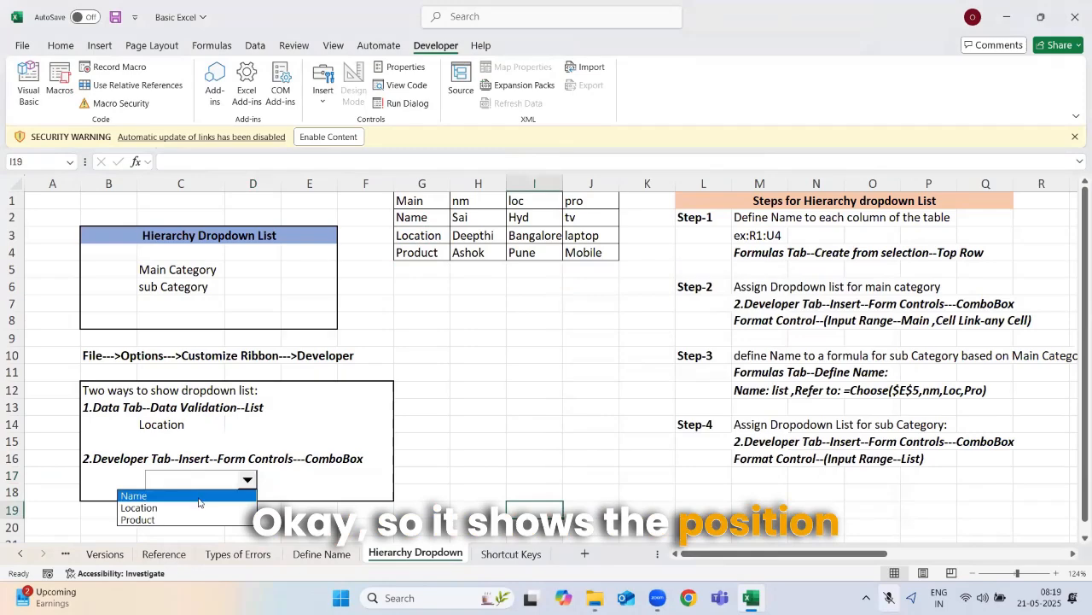
{"action": "left_click", "coordinate": [170, 495]}
{"action": "left_click", "coordinate": [247, 480]}
{"action": "left_click", "coordinate": [200, 513]}
{"action": "left_click", "coordinate": [197, 511]}
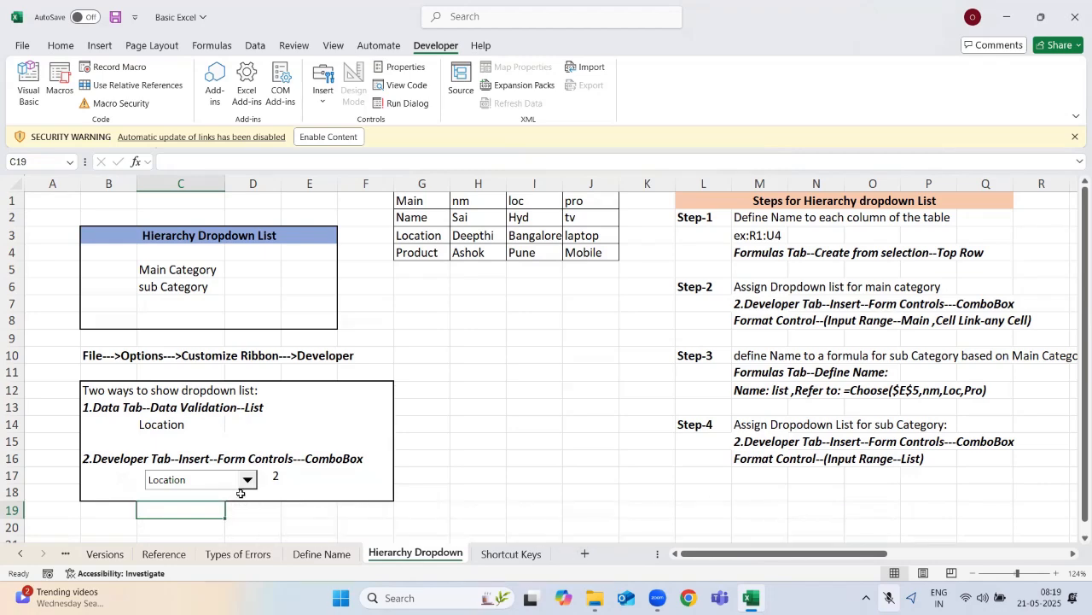
Move the combo box freely around the sheet, place it back in row 17 beside its linked cell, and deselect it.
{"action": "left_click_drag", "start_coordinate": [190, 488], "coordinate": [499, 359]}
{"action": "left_click_drag", "start_coordinate": [378, 502], "coordinate": [176, 484]}
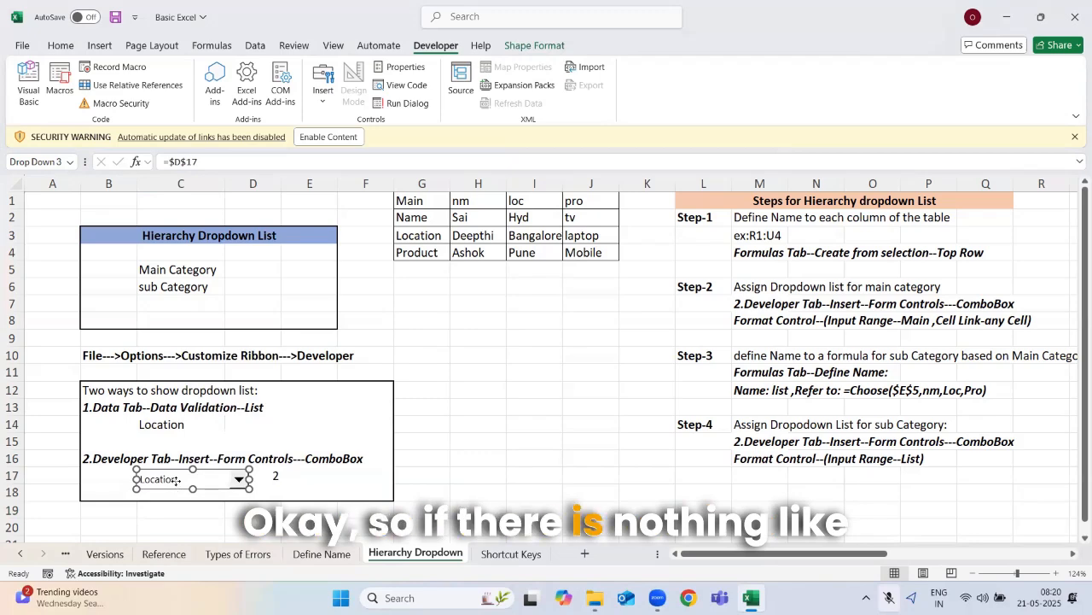
{"action": "left_click_drag", "start_coordinate": [177, 479], "coordinate": [191, 481]}
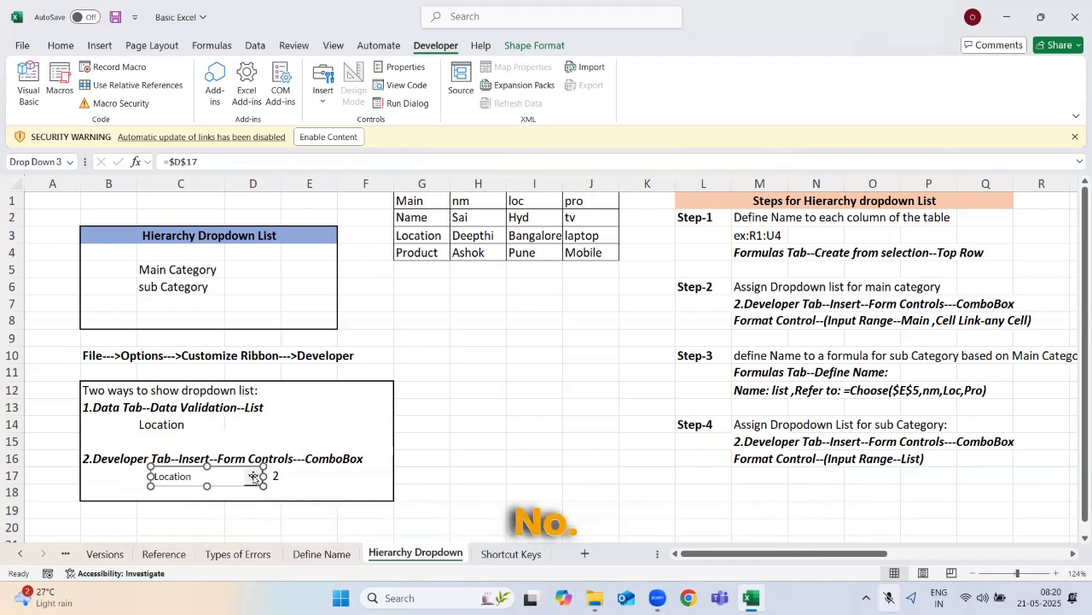
{"action": "left_click", "coordinate": [421, 479]}
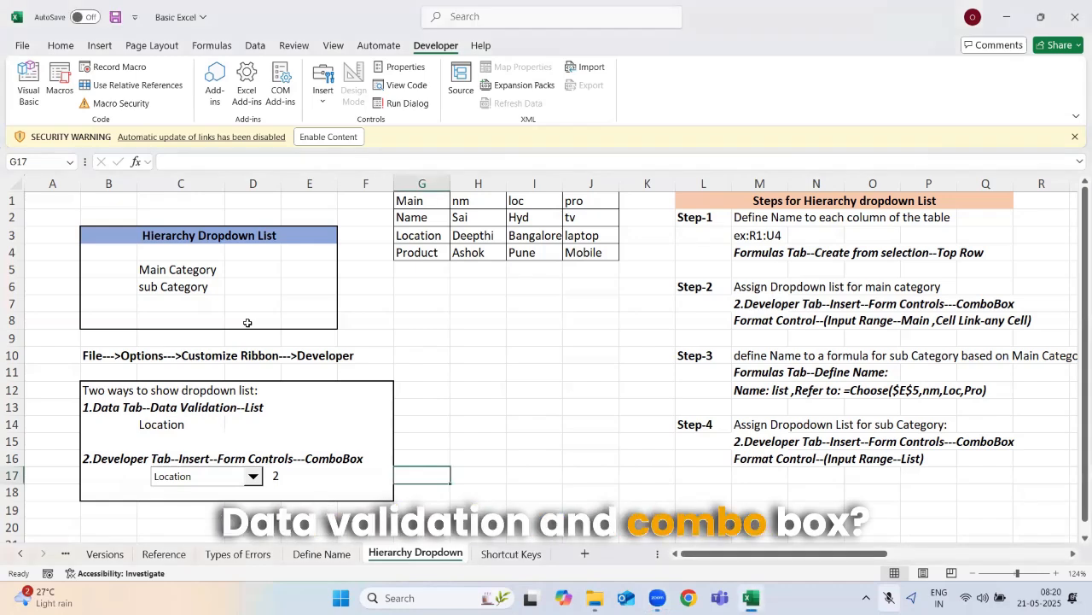
{"action": "left_click", "coordinate": [503, 437]}
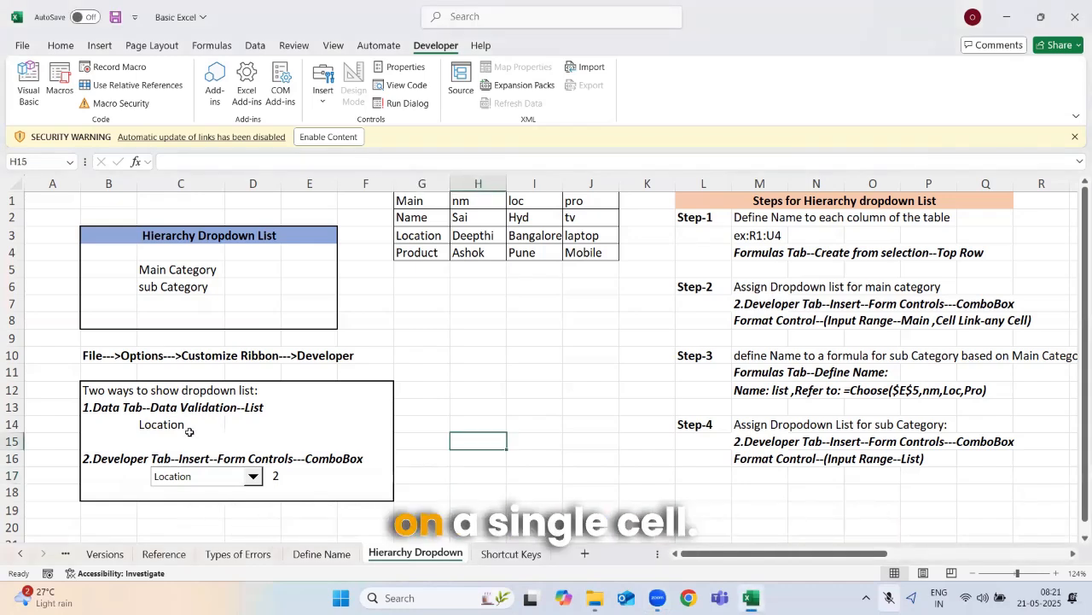
{"action": "right_click", "coordinate": [202, 477]}
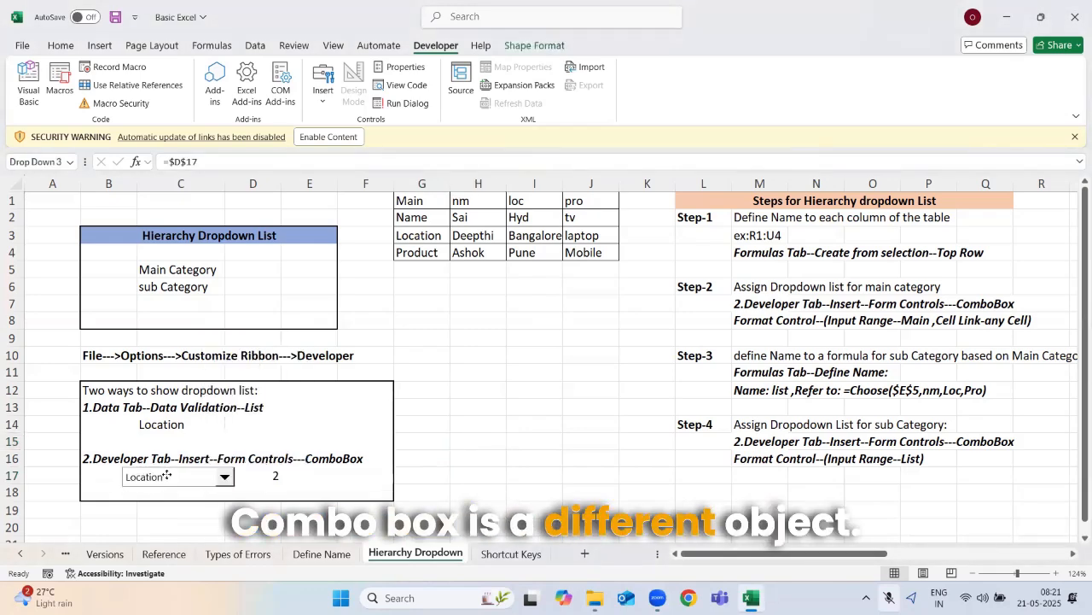
{"action": "left_click_drag", "start_coordinate": [202, 476], "coordinate": [189, 475]}
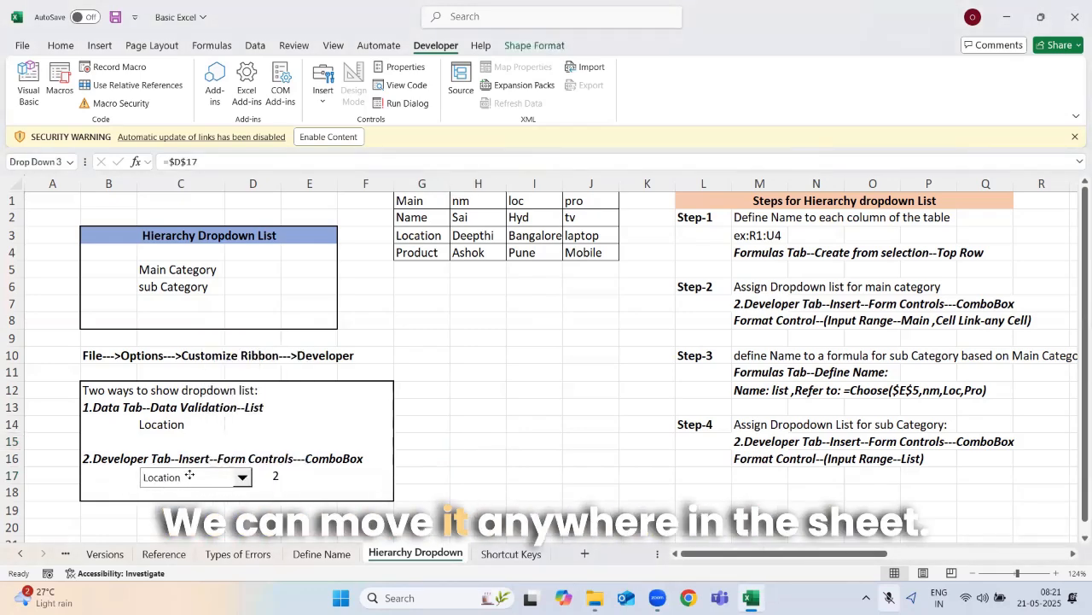
{"action": "left_click", "coordinate": [367, 441]}
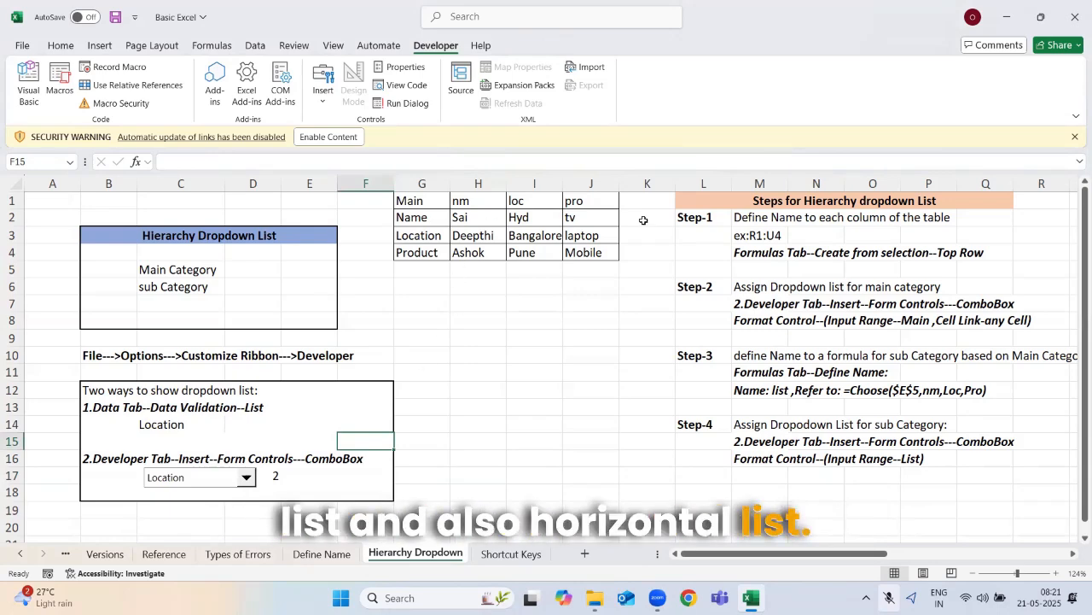
Enter the formula =C14 in cell H14 to reference the data validation dropdown cell.
{"action": "left_click_drag", "start_coordinate": [422, 217], "coordinate": [418, 251]}
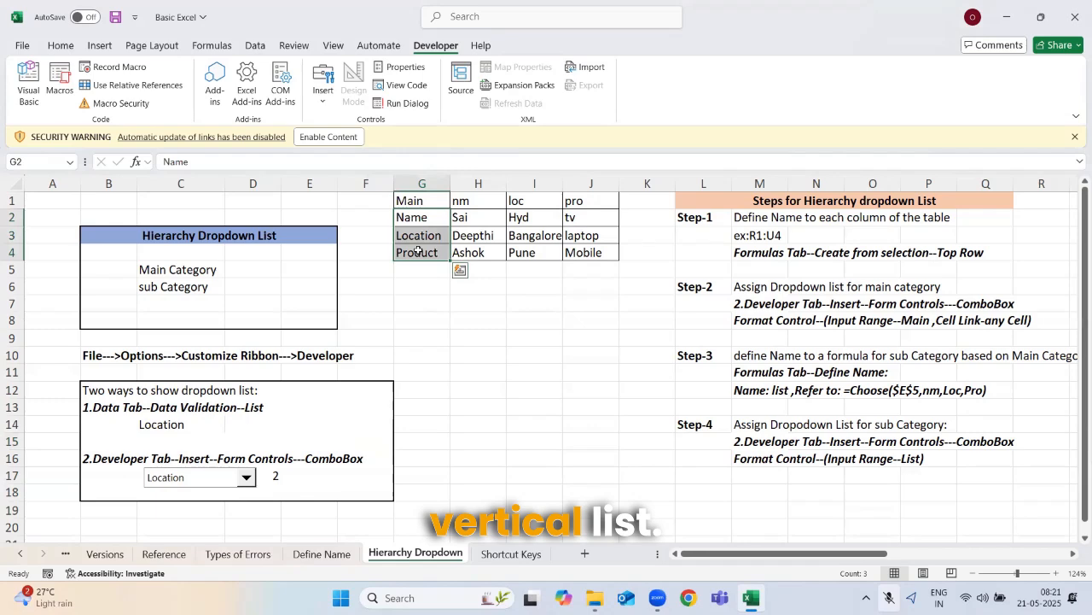
{"action": "left_click", "coordinate": [493, 424]}
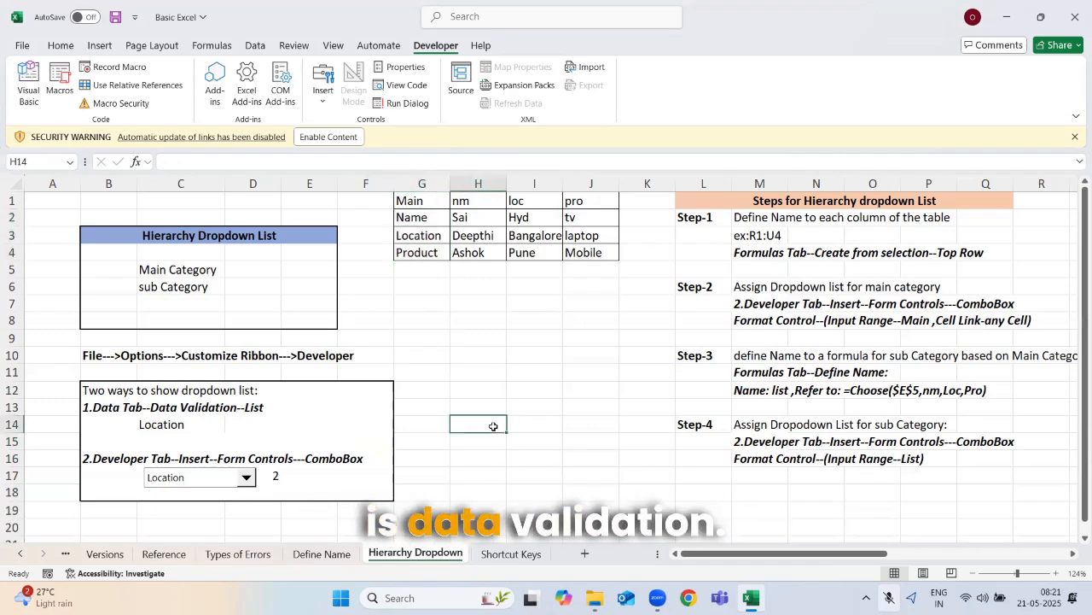
{"action": "type", "text": "="}
{"action": "key", "text": "Left"}
{"action": "key", "text": "Left"}
{"action": "key", "text": "Left"}
{"action": "key", "text": "Left"}
{"action": "key", "text": "Left"}
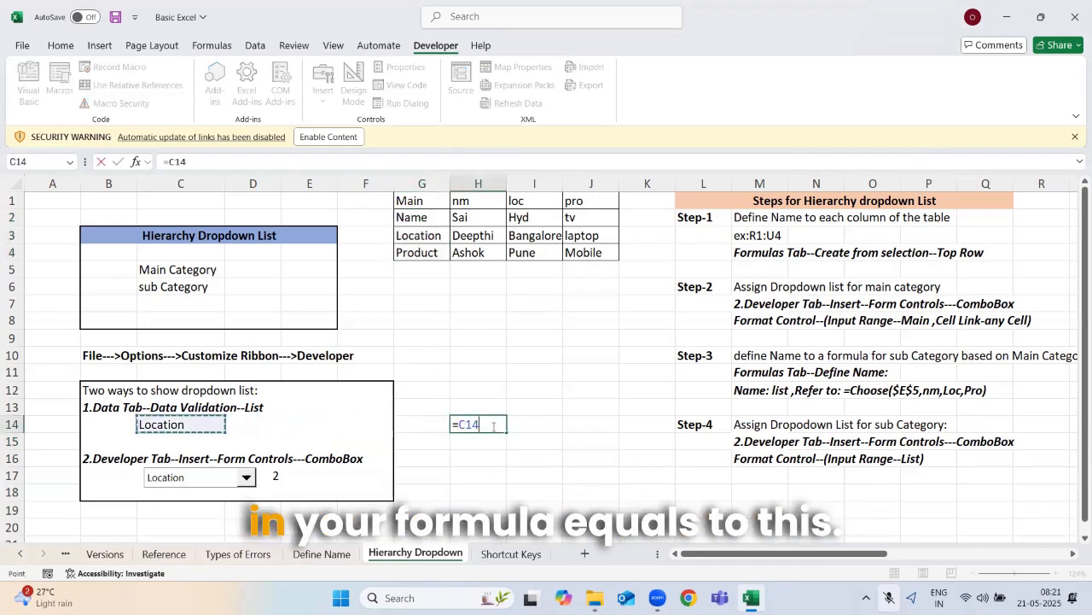
{"action": "key", "text": "Return"}
Choose Product from the data validation dropdown list in cell C14.
{"action": "left_click", "coordinate": [179, 424]}
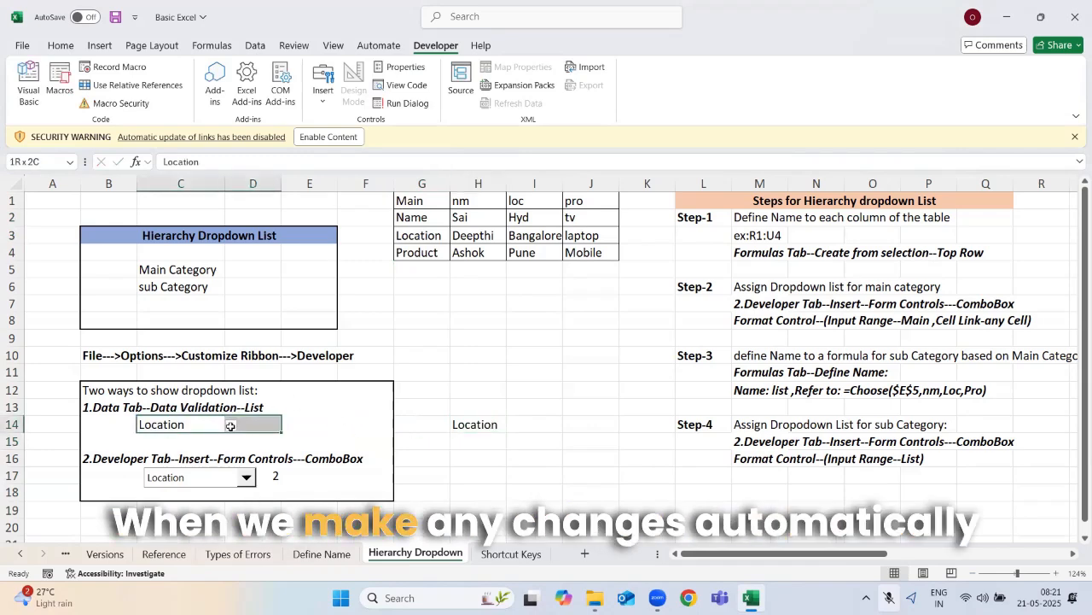
{"action": "left_click", "coordinate": [230, 425]}
{"action": "left_click", "coordinate": [154, 463]}
Enter a formula in H18 referencing the combo box's linked cell D17, and set the combo box to Product.
{"action": "left_click", "coordinate": [489, 475]}
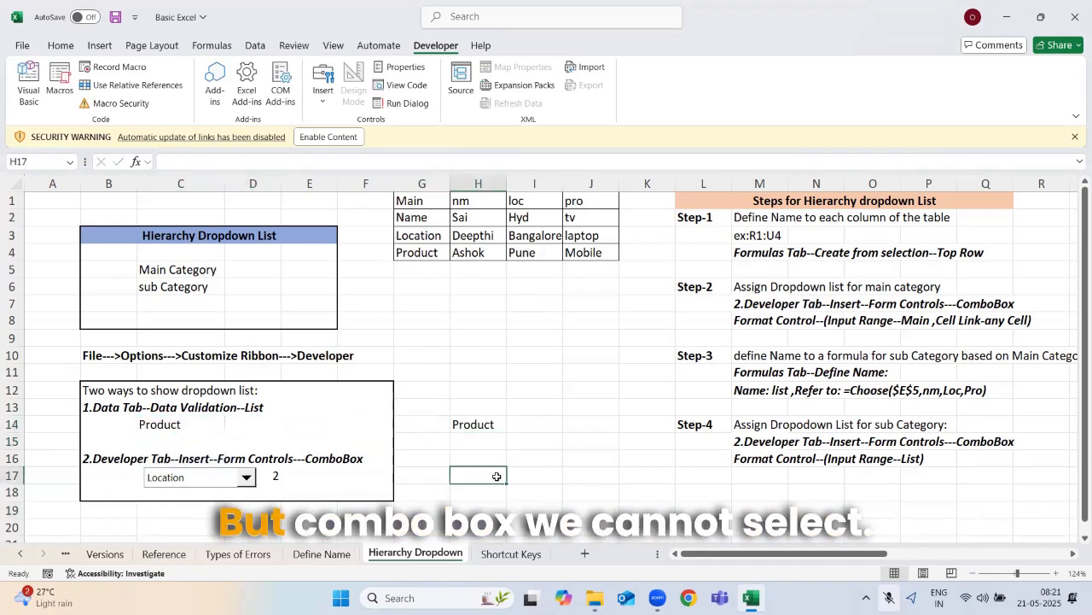
{"action": "key", "text": "Return"}
{"action": "type", "text": "="}
{"action": "key", "text": "Left"}
{"action": "key", "text": "Left"}
{"action": "key", "text": "Left"}
{"action": "key", "text": "Left"}
{"action": "key", "text": "Left"}
{"action": "key", "text": "Up"}
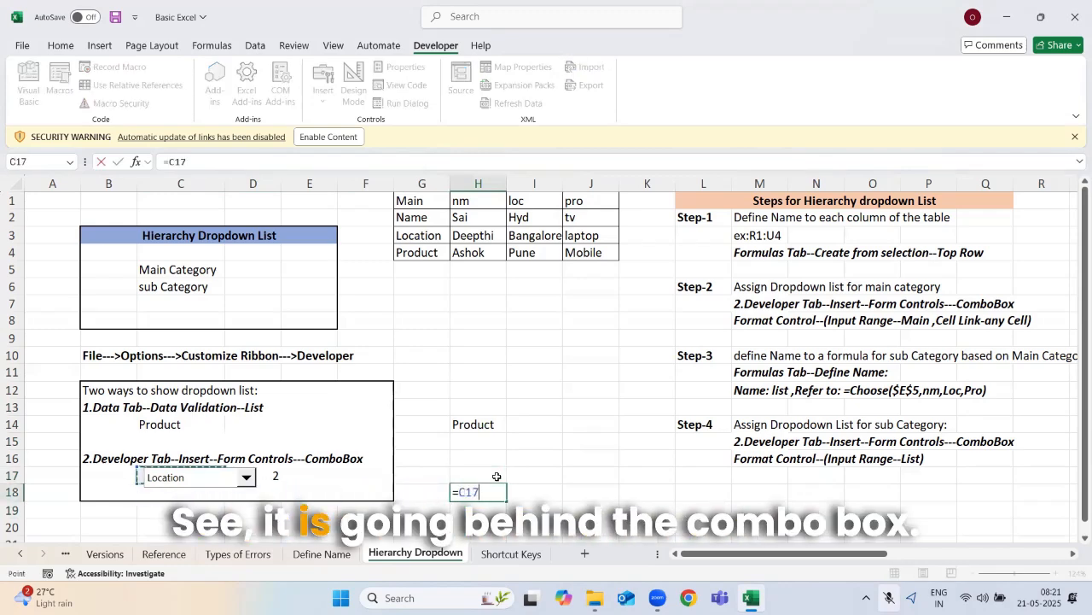
{"action": "key", "text": "Right"}
{"action": "key", "text": "Right"}
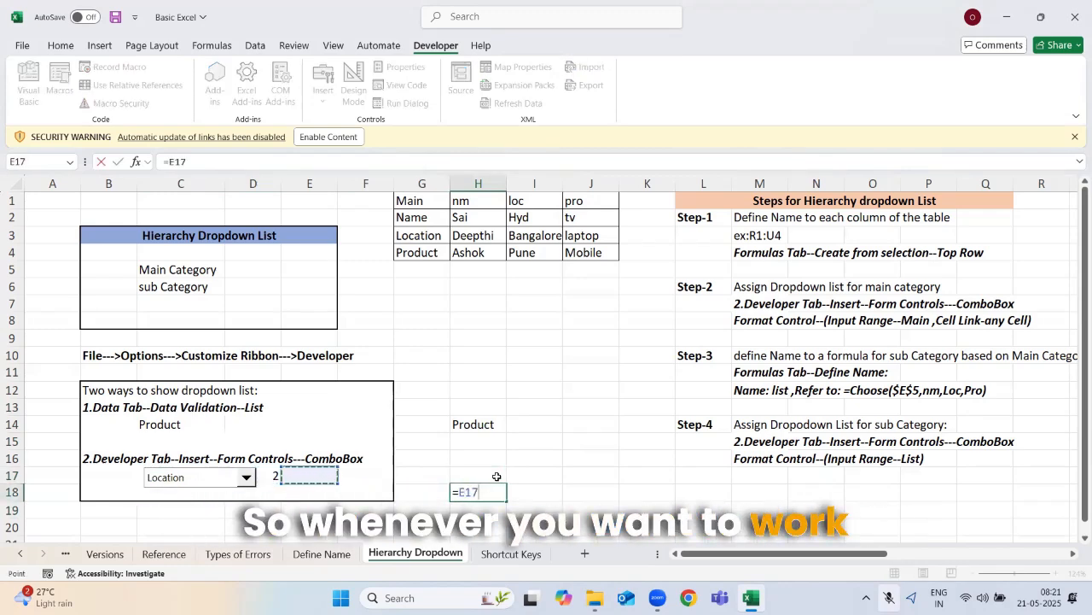
{"action": "key", "text": "Return"}
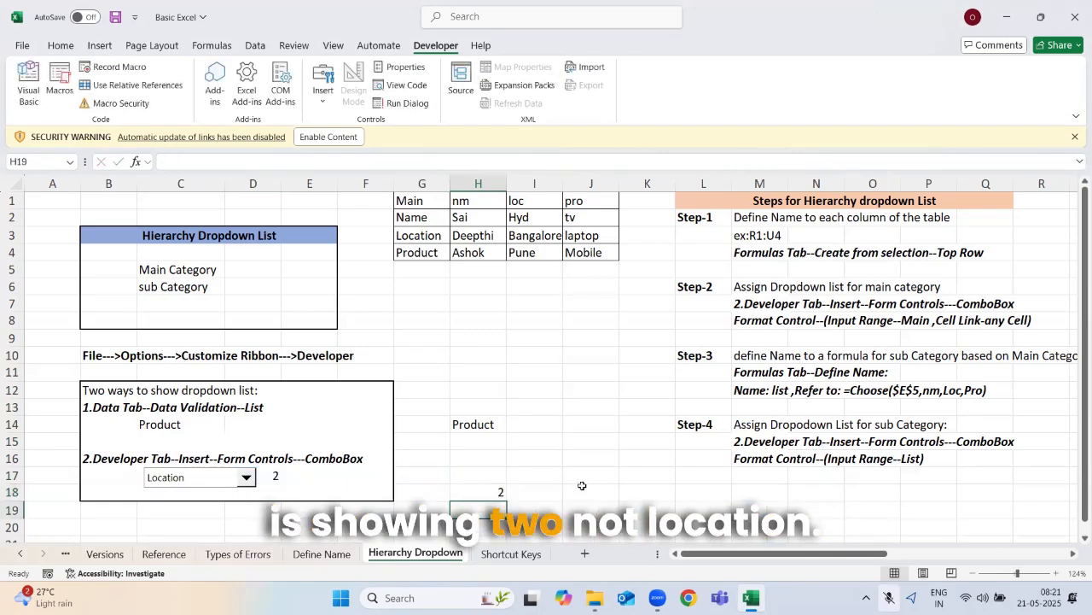
{"action": "left_click", "coordinate": [246, 477]}
{"action": "left_click", "coordinate": [171, 518]}
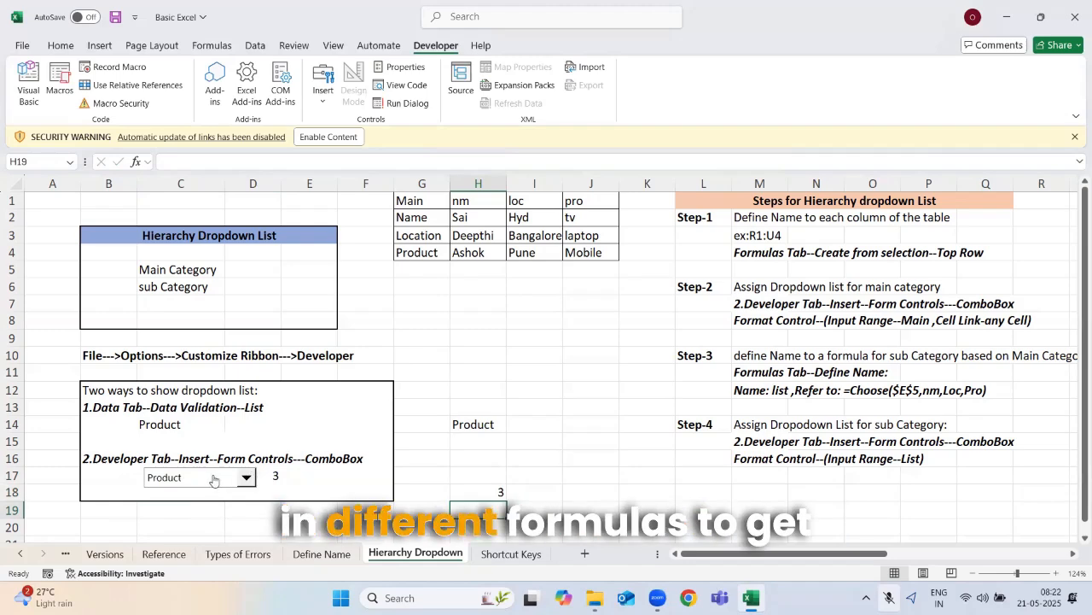
Replace the formula in H18 with =CHOOSE(1,"Name","Location","Product").
{"action": "left_click", "coordinate": [493, 490]}
{"action": "type", "text": "=CHOOSE("}
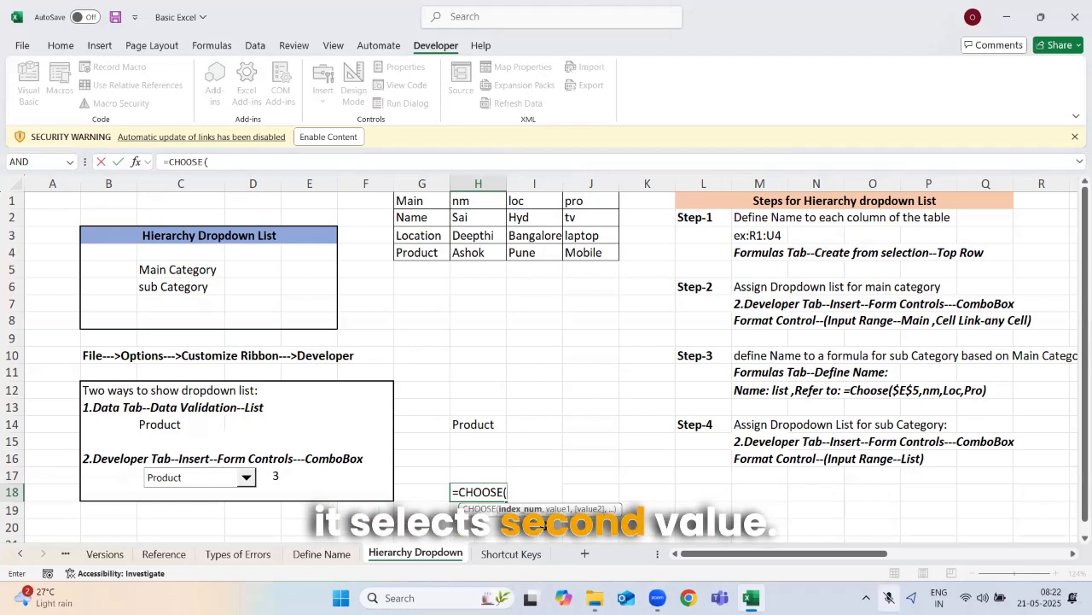
{"action": "type", "text": "1,"}
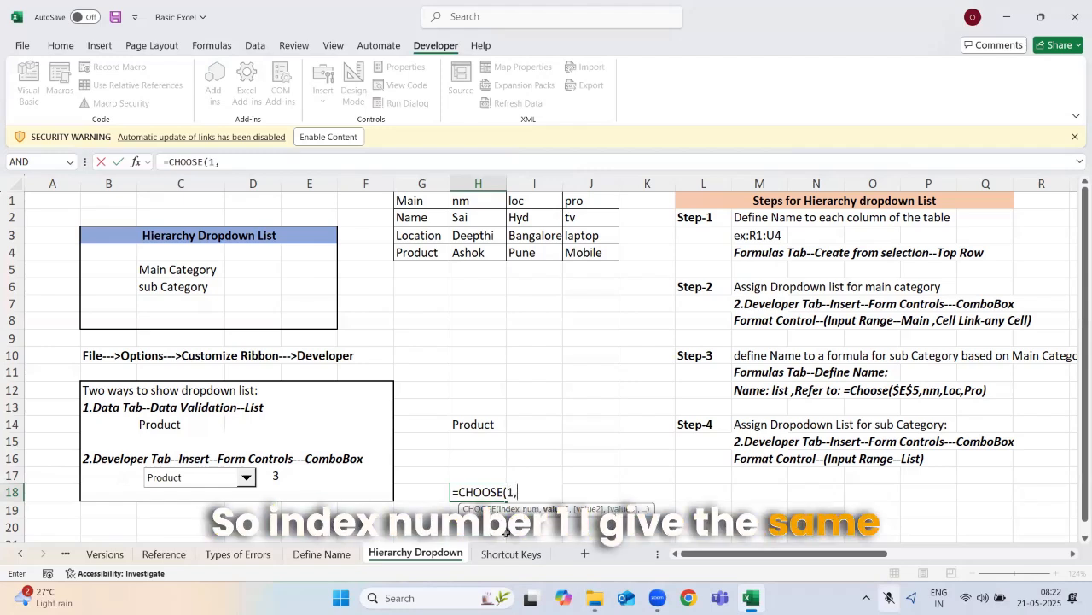
{"action": "type", "text": "\"Name\","}
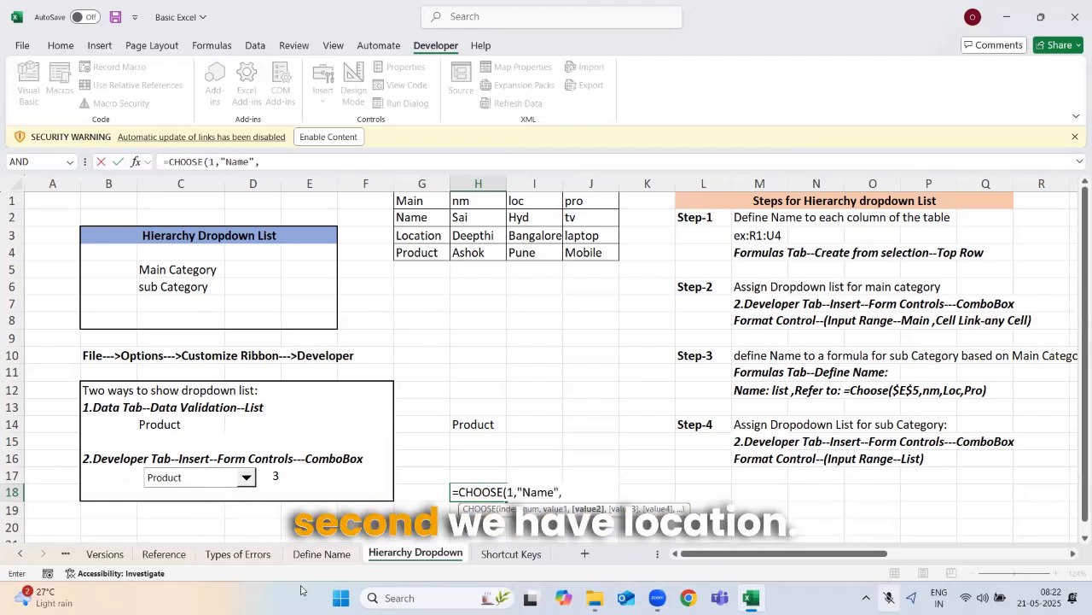
{"action": "type", "text": "\"Location\",\"Prod"}
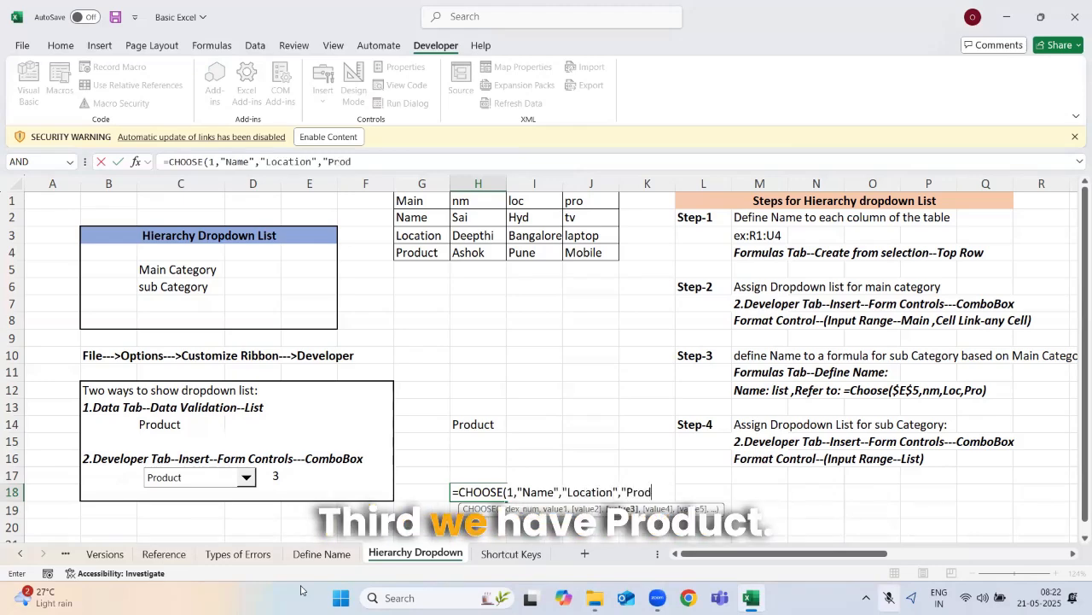
{"action": "type", "text": "uct\")"}
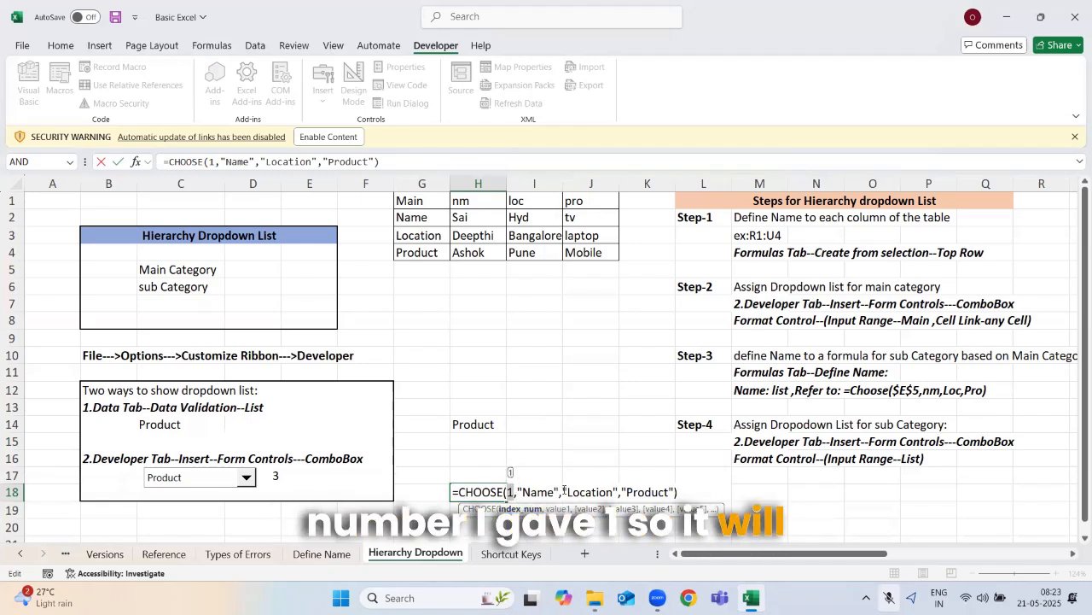
{"action": "key", "text": "ctrl+Return"}
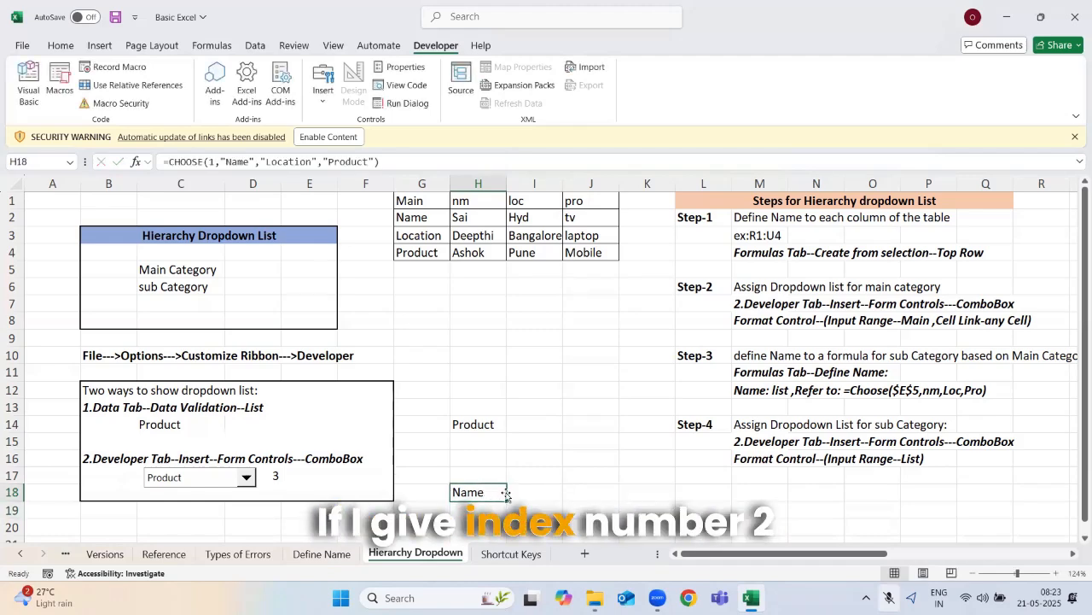
Try index numbers 2 and 3 in the CHOOSE formula in H18.
{"action": "double_click", "coordinate": [506, 494]}
{"action": "double_click", "coordinate": [508, 493]}
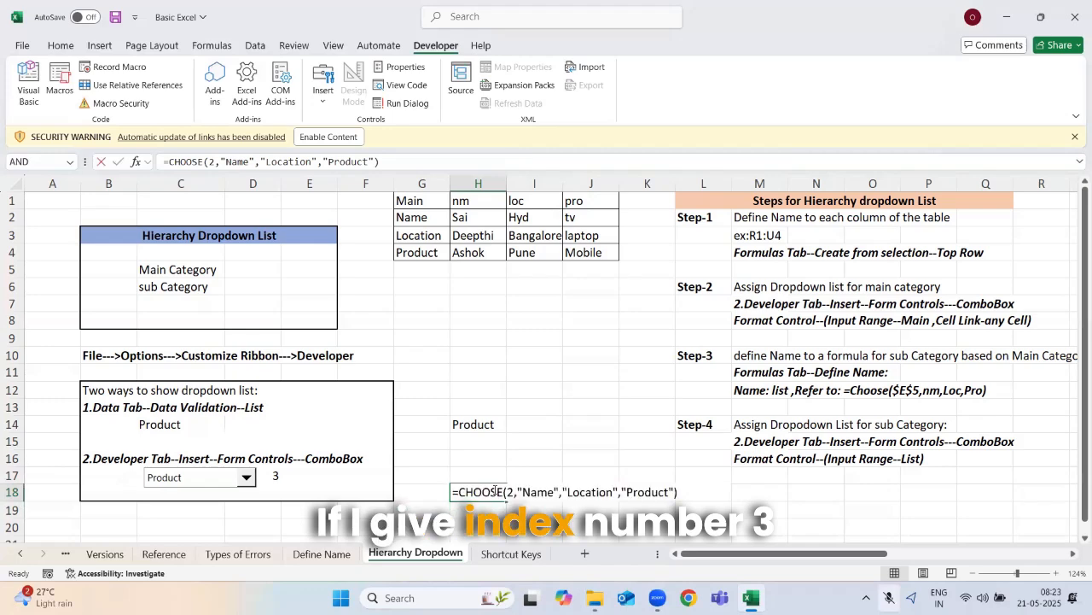
{"action": "key", "text": "BackSpace"}
{"action": "type", "text": "3"}
{"action": "key", "text": "Return"}
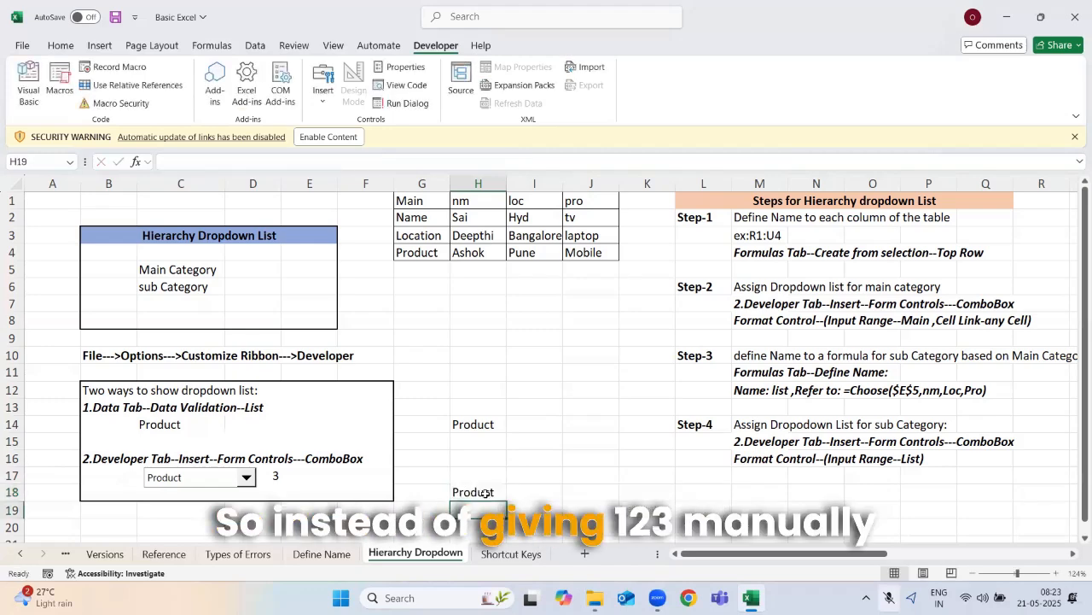
Replace the index number in H18's CHOOSE formula with the combo box's linked cell D17.
{"action": "double_click", "coordinate": [484, 493]}
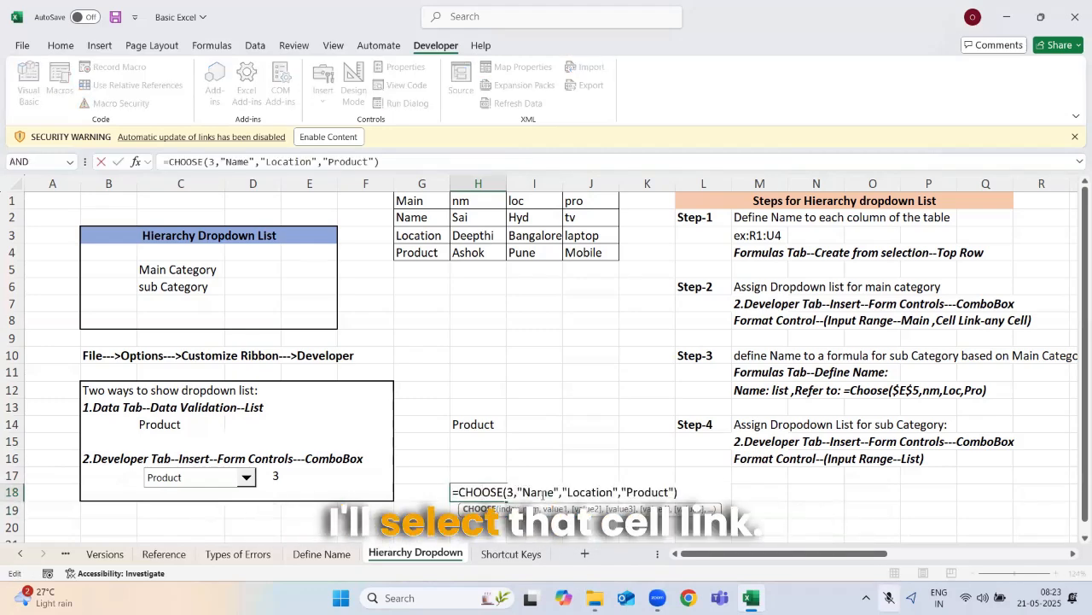
{"action": "double_click", "coordinate": [512, 492]}
{"action": "left_click", "coordinate": [265, 476]}
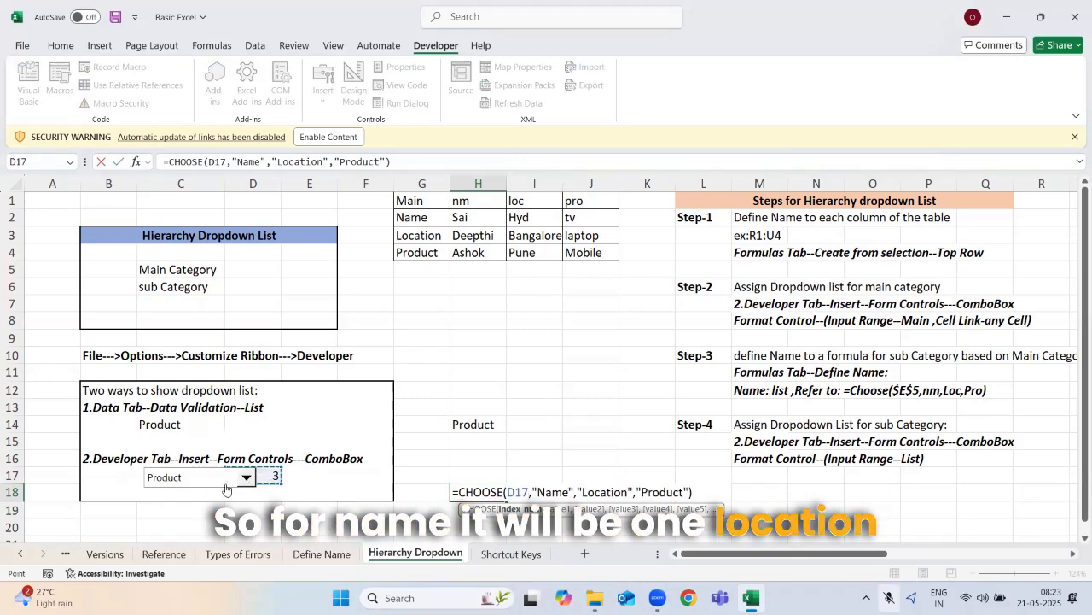
{"action": "key", "text": "Return"}
Set the combo box to Location and check the CHOOSE formula in H18.
{"action": "left_click", "coordinate": [246, 477]}
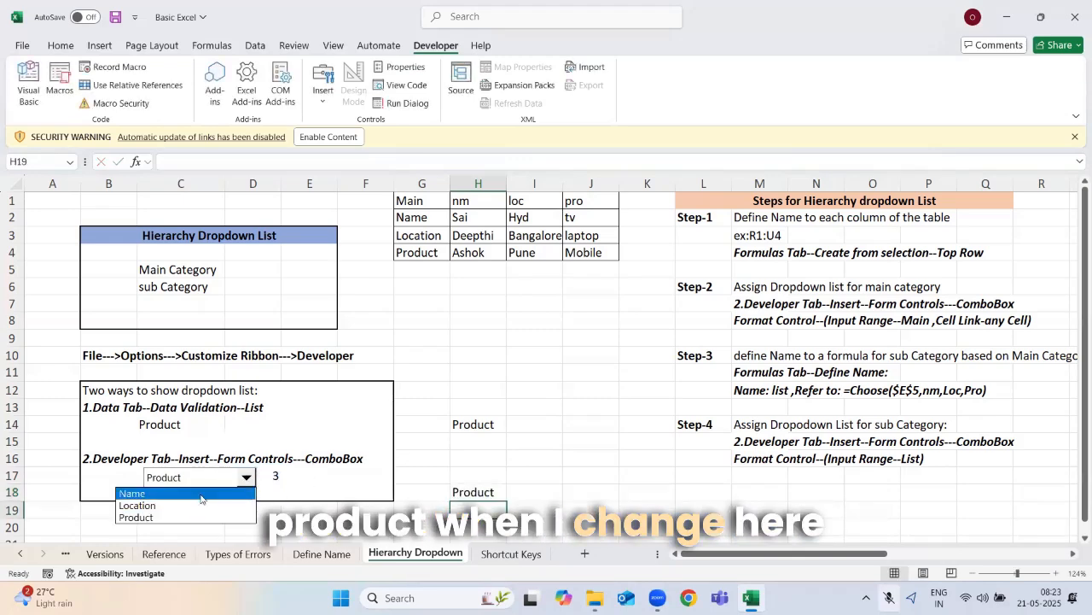
{"action": "left_click", "coordinate": [197, 504]}
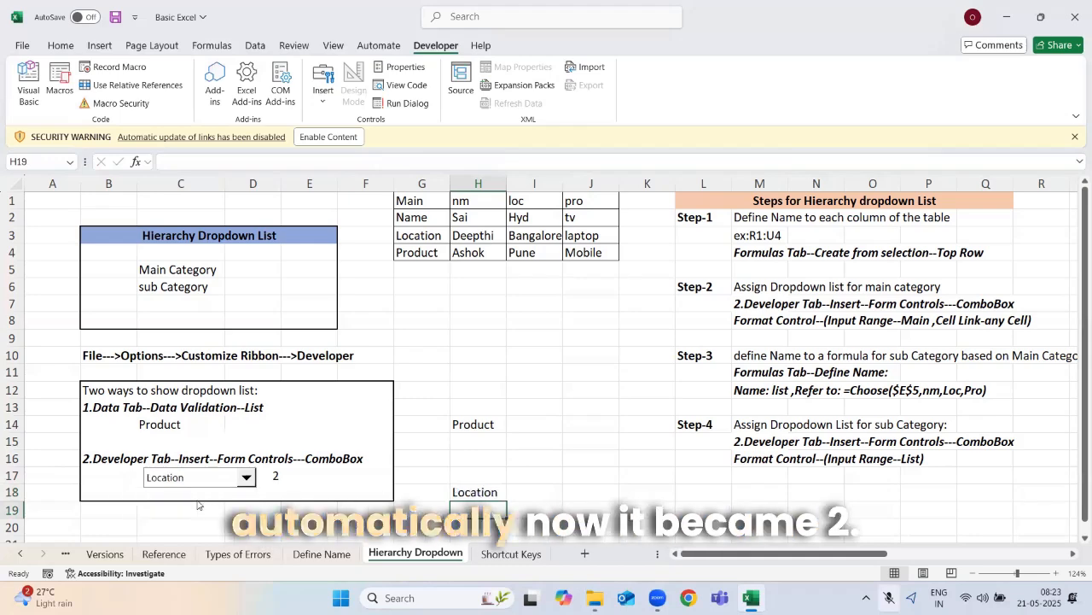
{"action": "double_click", "coordinate": [507, 492]}
{"action": "key", "text": "Return"}
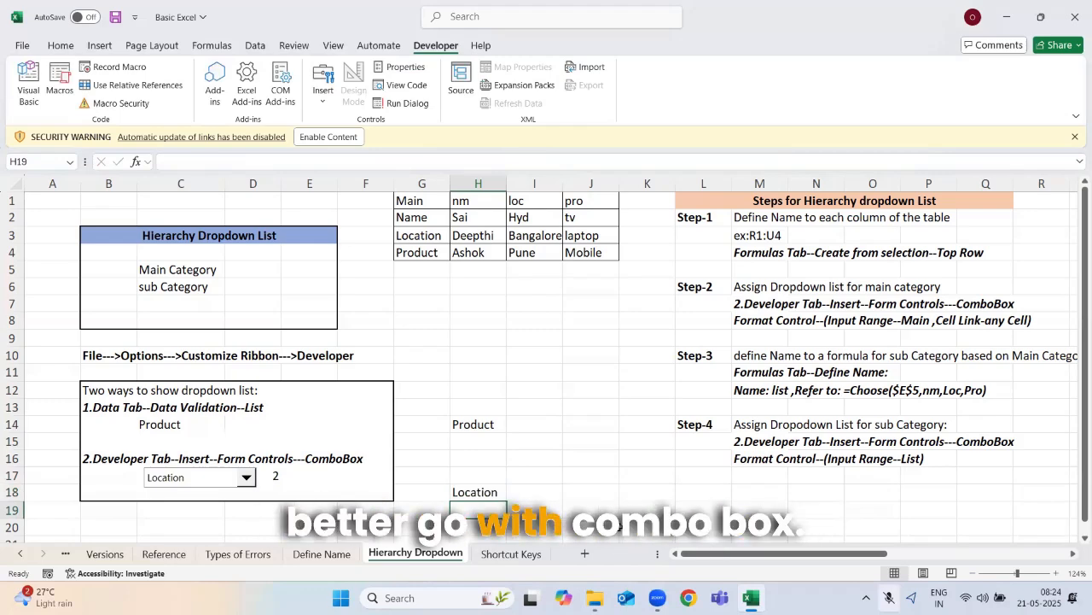
Check the data validation dropdown cell C14 and the formula in H14 that references it.
{"action": "left_click", "coordinate": [210, 430]}
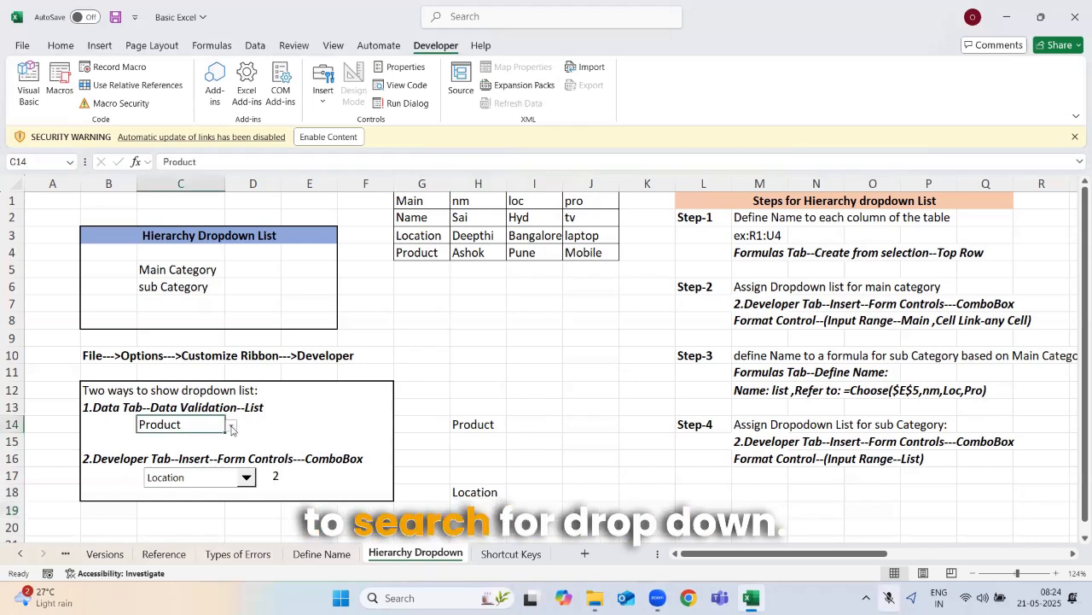
{"action": "left_click", "coordinate": [365, 426]}
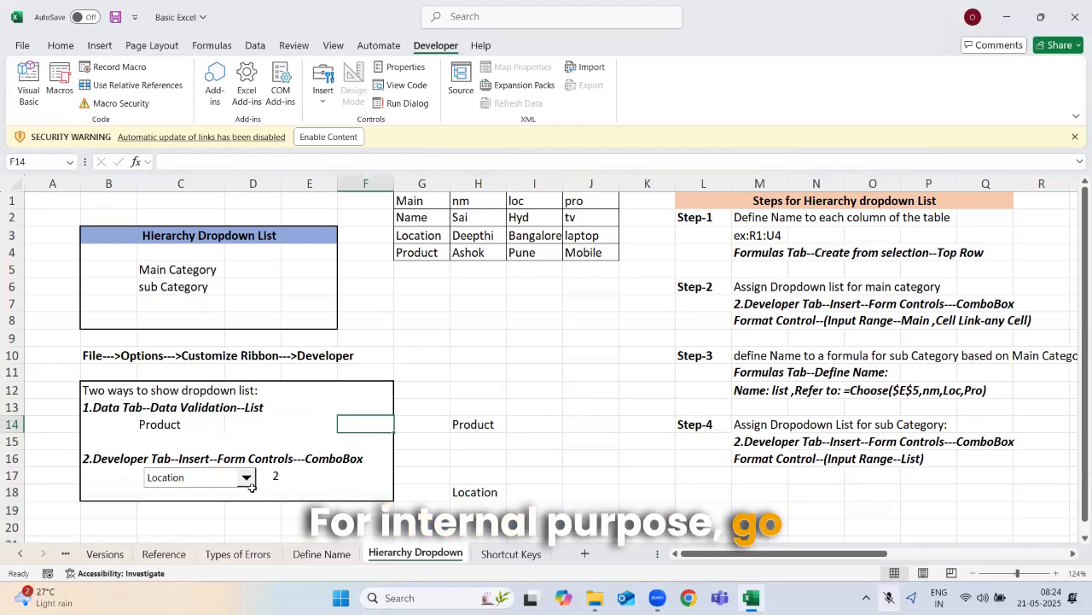
{"action": "left_click", "coordinate": [464, 418]}
{"action": "type", "text": "="}
{"action": "left_click", "coordinate": [144, 421]}
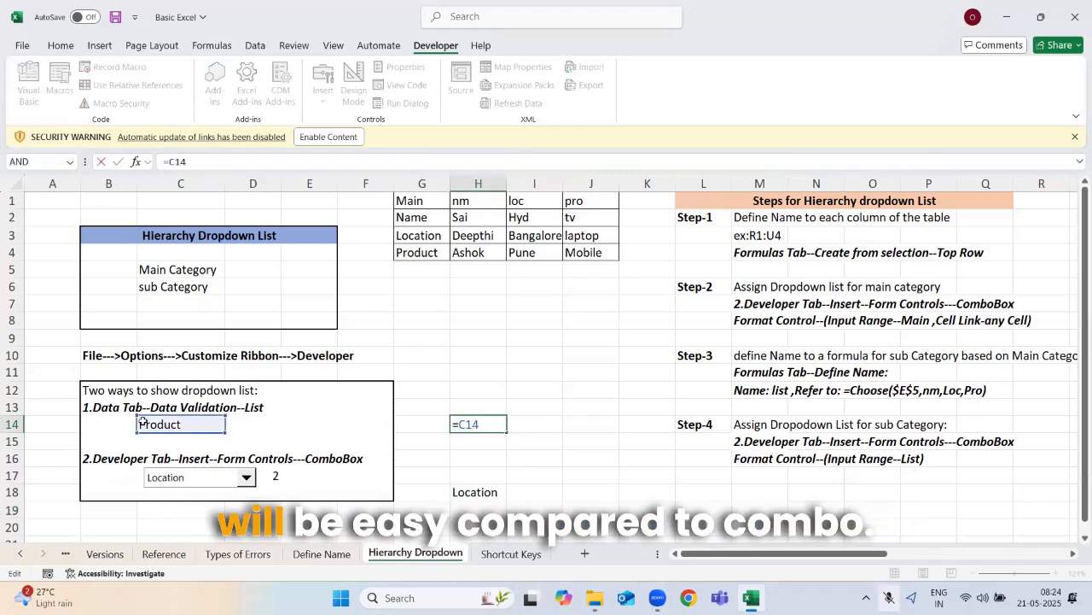
{"action": "key", "text": "Return"}
{"action": "left_click", "coordinate": [475, 322]}
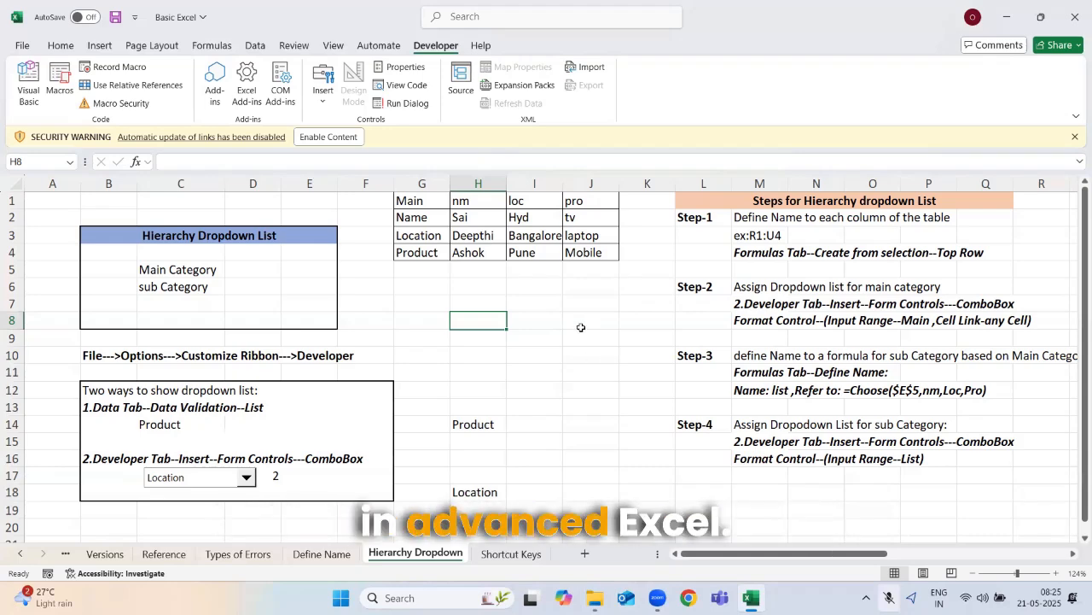
Restrict J8:J13 to one- to three-digit entries with a custom AND validation formula and test it with 456, 56, 3 and 22222.
{"action": "left_click_drag", "start_coordinate": [581, 327], "coordinate": [579, 398]}
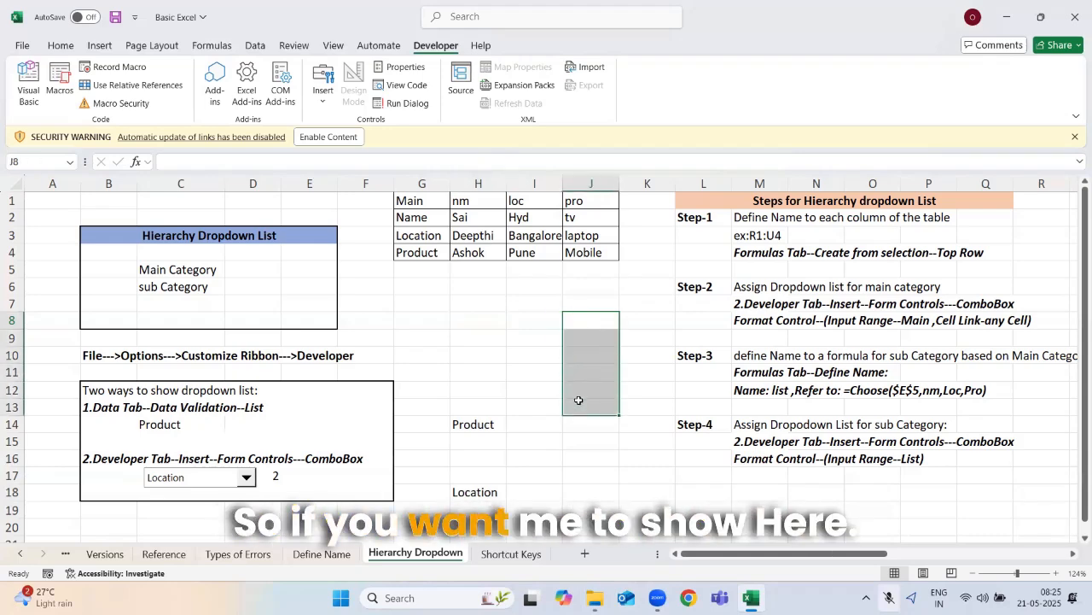
{"action": "key", "text": "alt+a"}
{"action": "key", "text": "v"}
{"action": "key", "text": "v"}
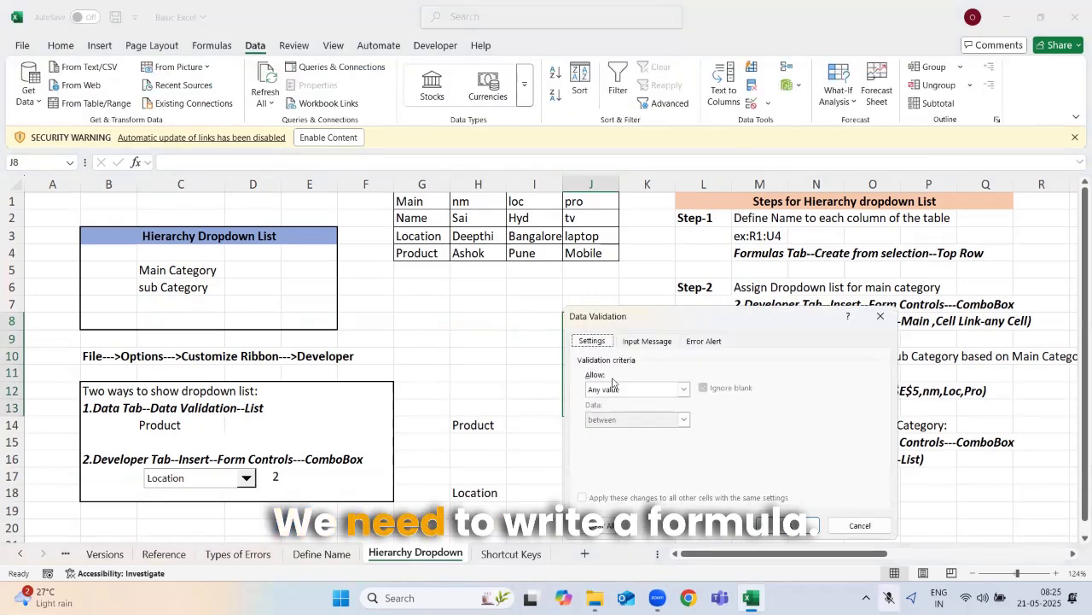
{"action": "left_click", "coordinate": [615, 387]}
{"action": "left_click", "coordinate": [600, 470]}
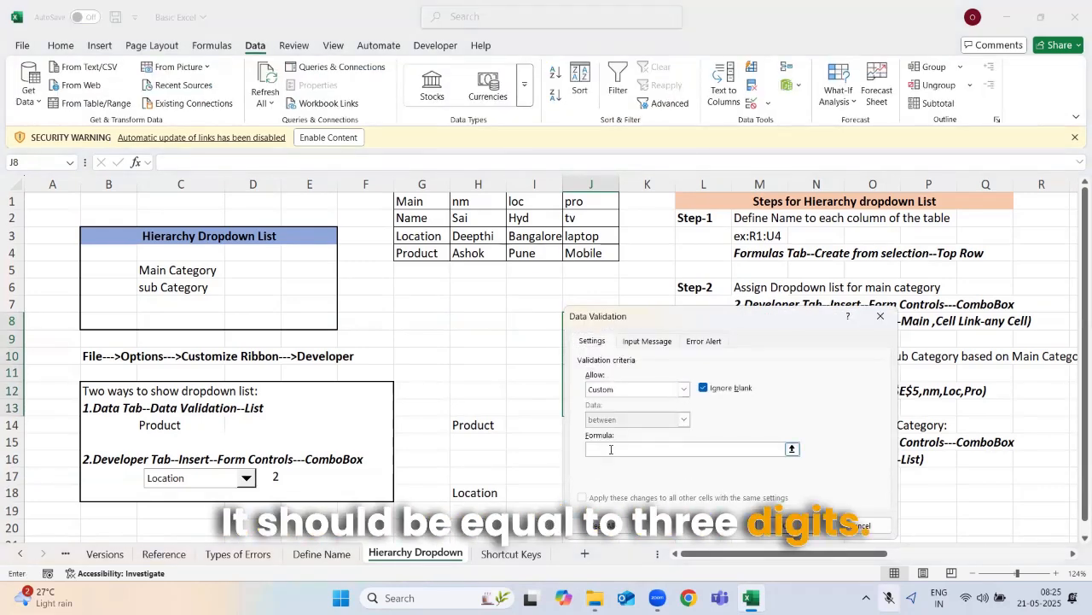
{"action": "left_click_drag", "start_coordinate": [651, 324], "coordinate": [862, 316]}
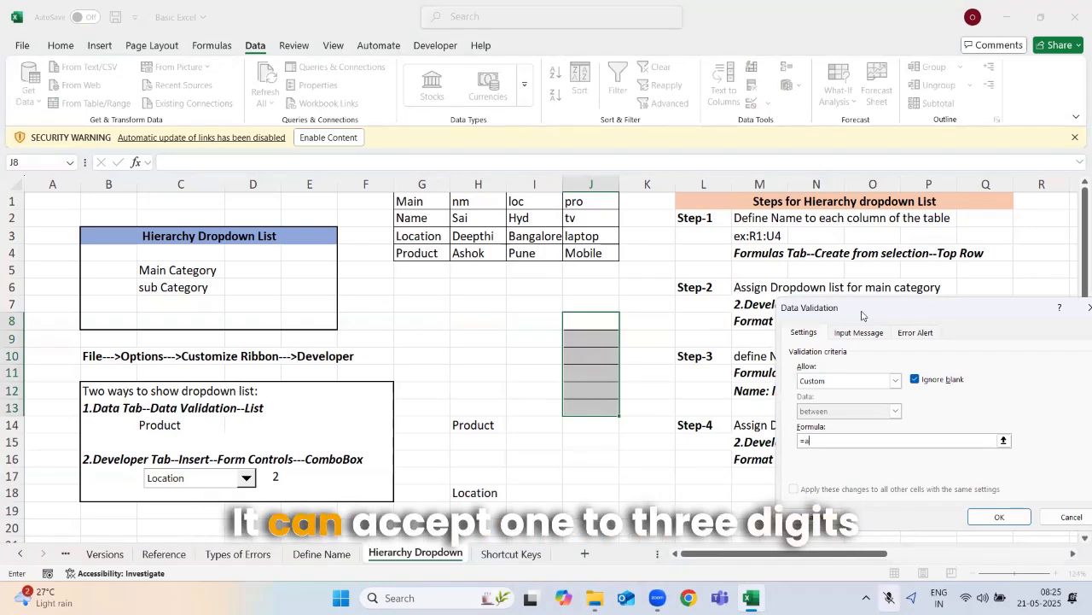
{"action": "type", "text": "=and("}
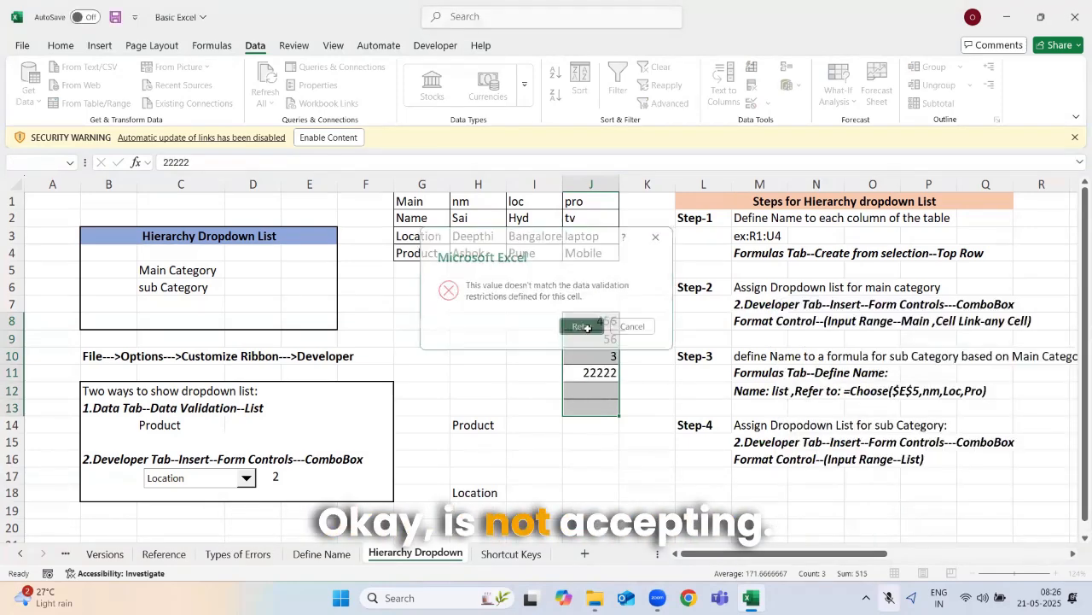
{"action": "key", "text": "Escape"}
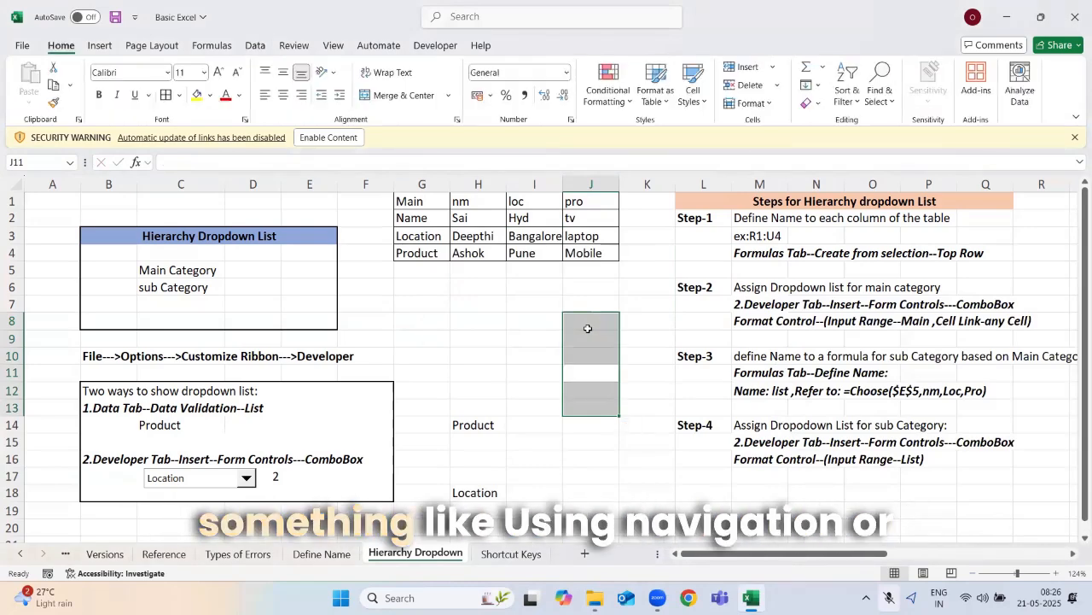
Look over the conditional formatting options and the data validation criteria types, including Custom, without applying any.
{"action": "left_click", "coordinate": [625, 101]}
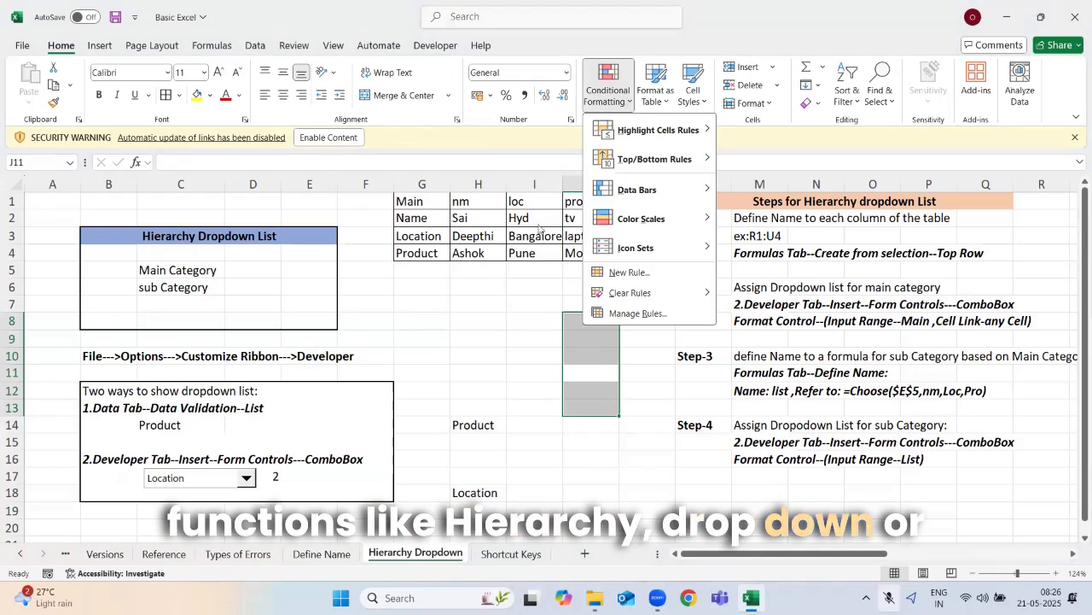
{"action": "left_click", "coordinate": [498, 283]}
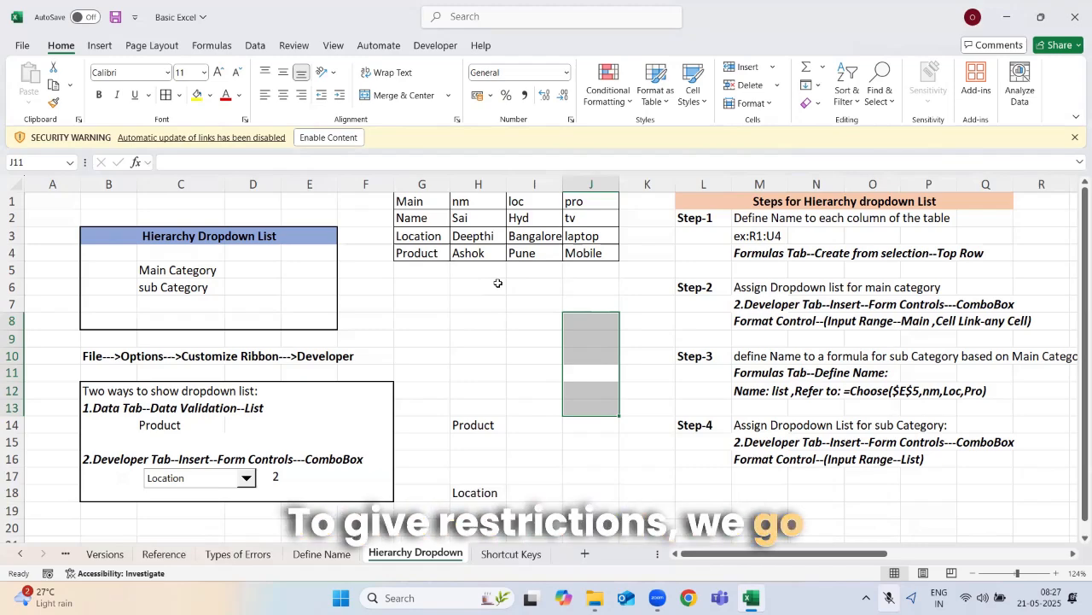
{"action": "left_click", "coordinate": [255, 46]}
{"action": "left_click", "coordinate": [769, 106]}
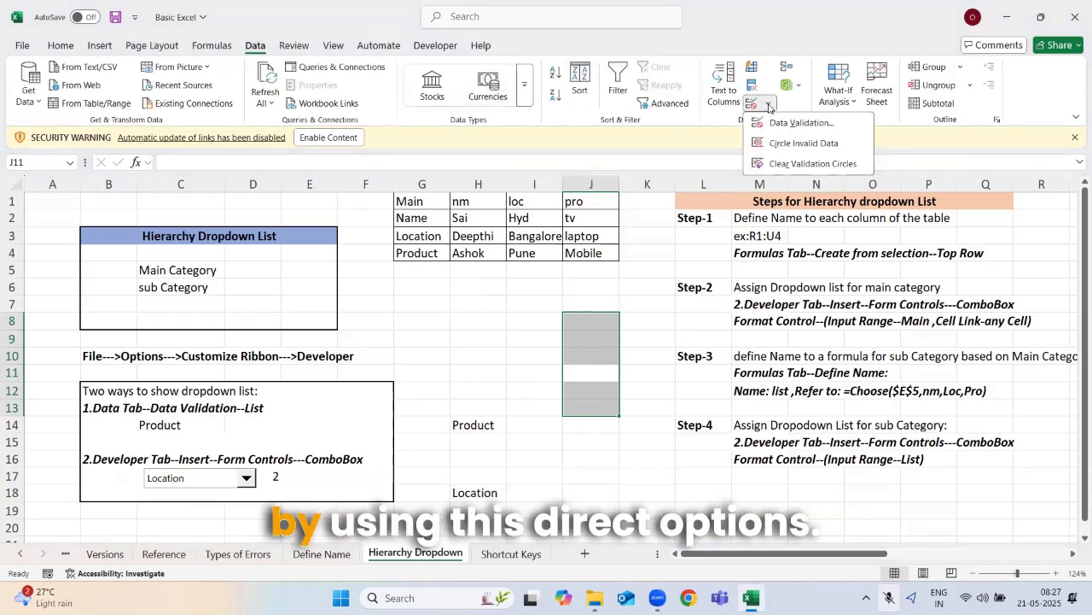
{"action": "left_click", "coordinate": [801, 122]}
{"action": "left_click", "coordinate": [874, 381]}
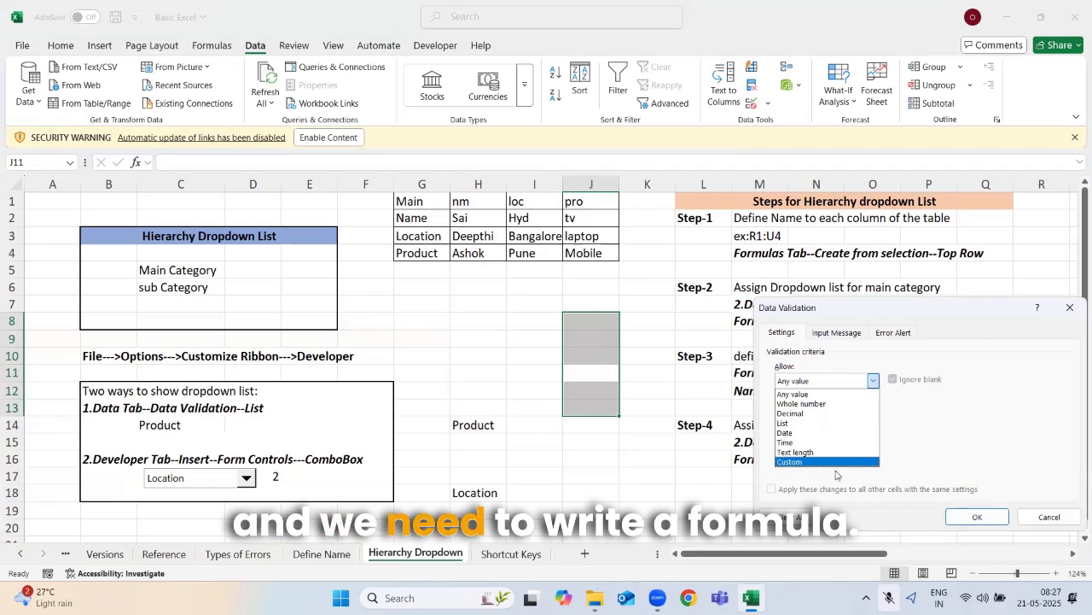
{"action": "left_click", "coordinate": [1052, 517]}
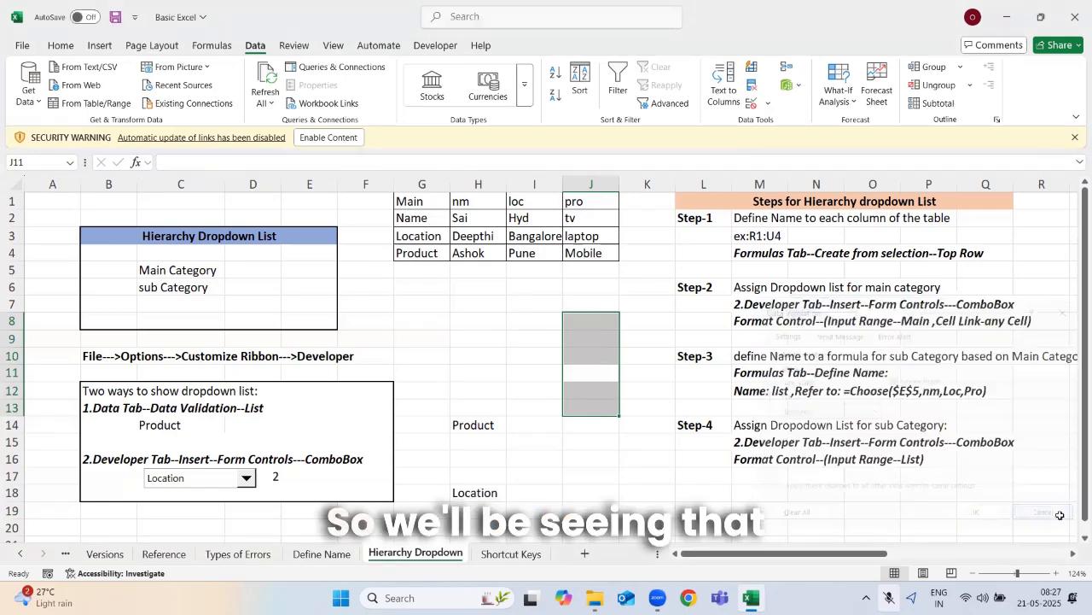
{"action": "left_click", "coordinate": [744, 480]}
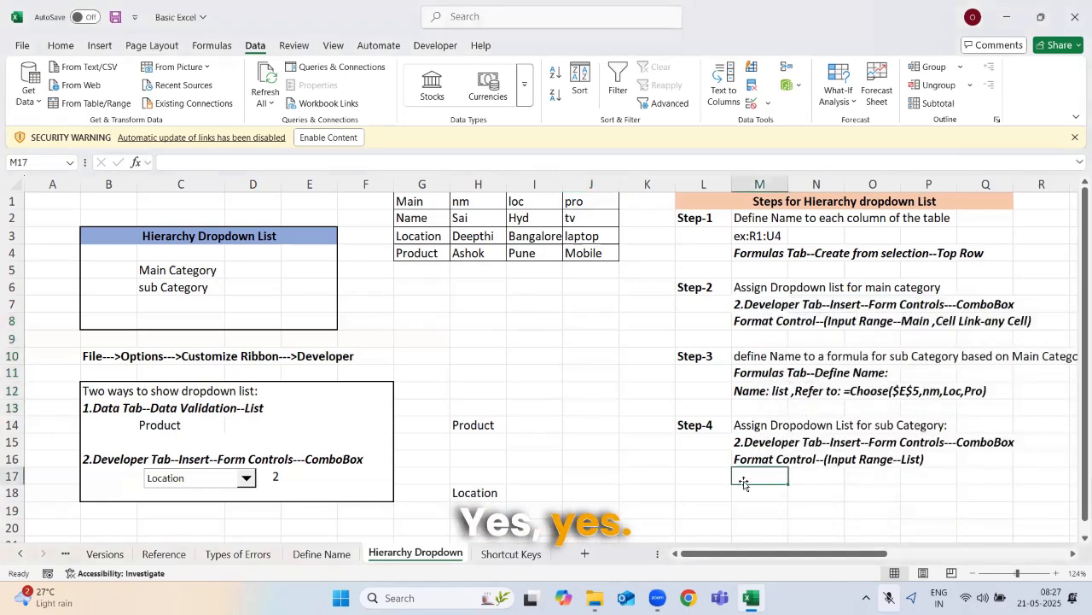
Examine the main categories in G2:G4 and their matching subcategory columns H, I and J.
{"action": "left_click", "coordinate": [465, 369]}
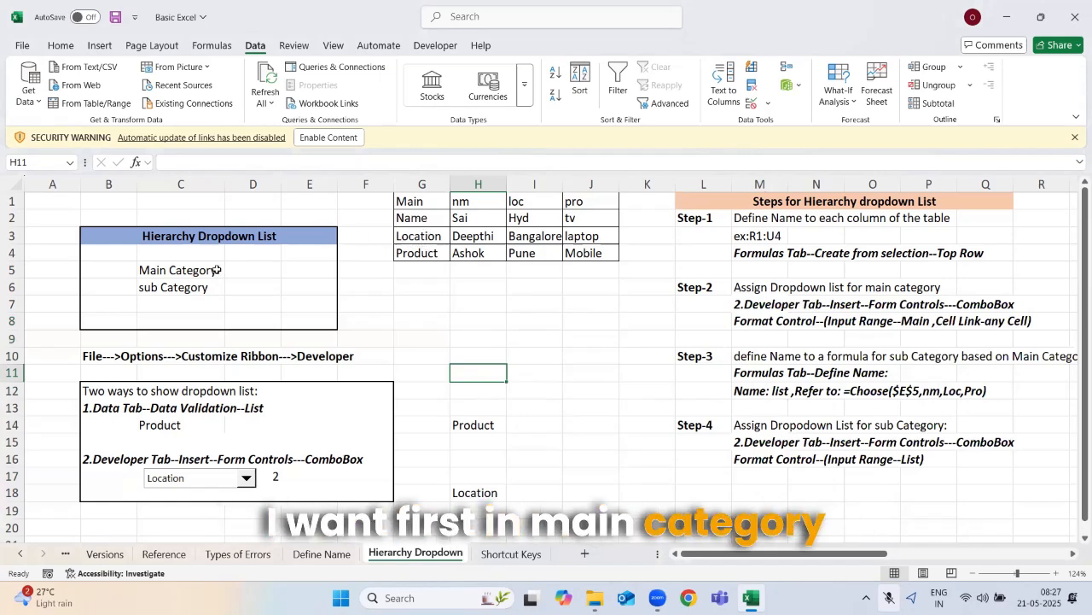
{"action": "left_click_drag", "start_coordinate": [413, 217], "coordinate": [416, 252]}
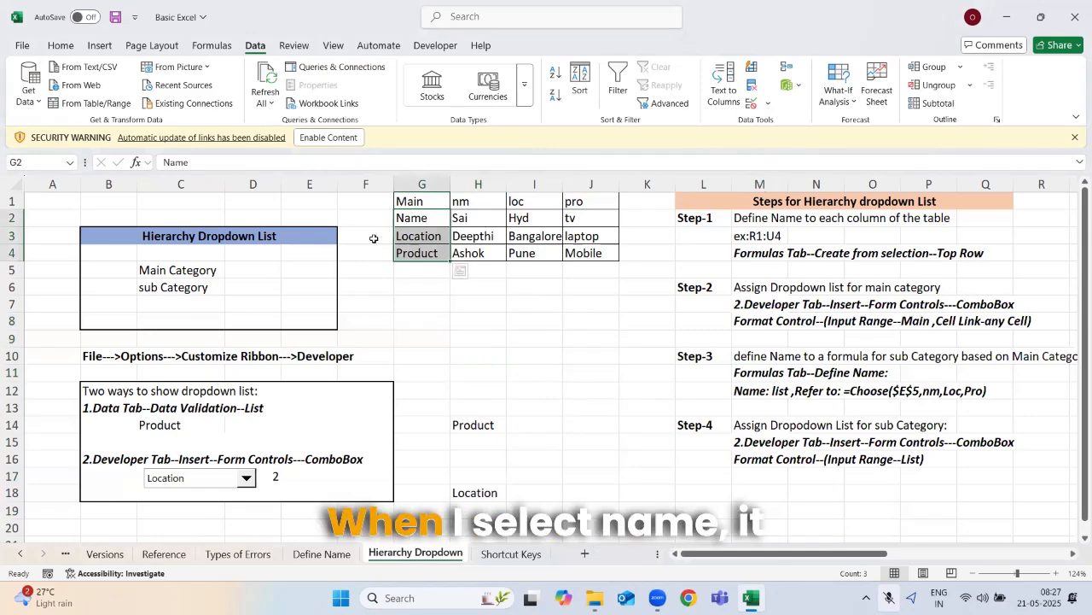
{"action": "left_click_drag", "start_coordinate": [480, 214], "coordinate": [478, 253]}
{"action": "left_click_drag", "start_coordinate": [534, 218], "coordinate": [543, 255]}
{"action": "left_click_drag", "start_coordinate": [605, 209], "coordinate": [592, 256]}
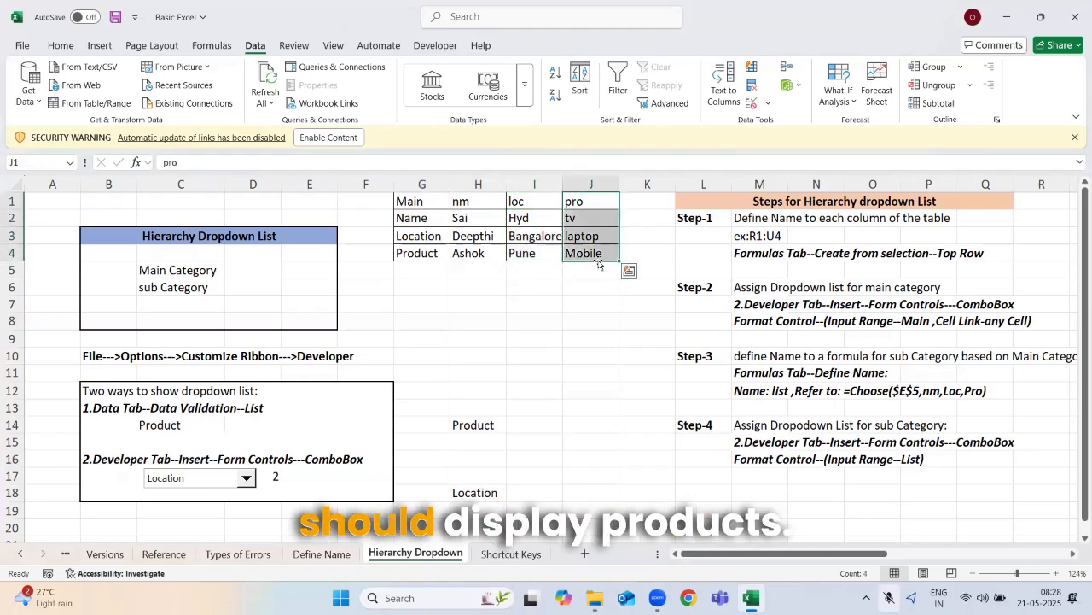
{"action": "left_click", "coordinate": [593, 269]}
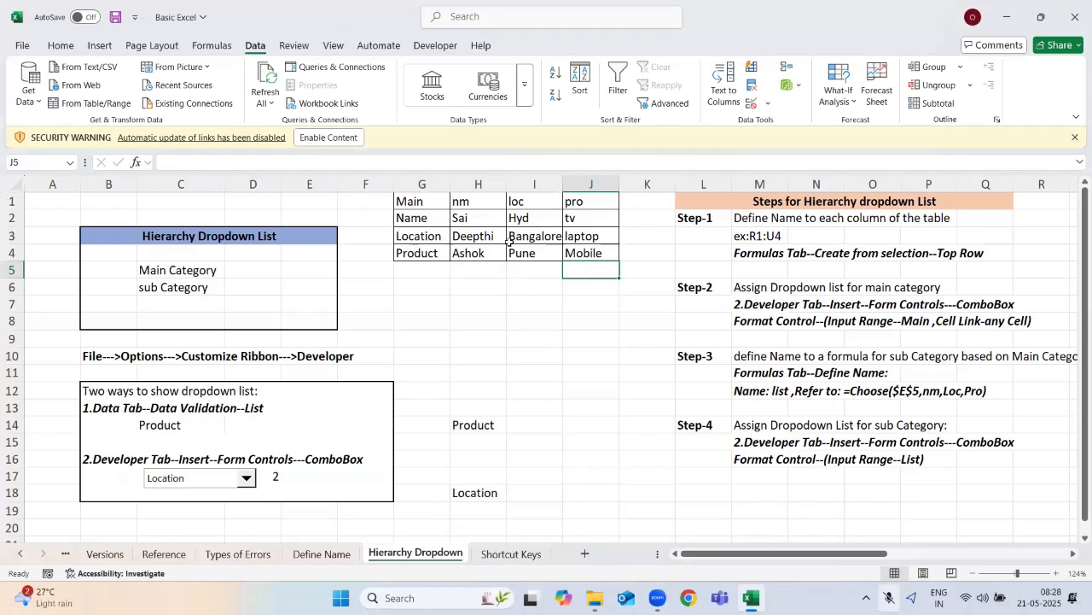
Create named ranges from the table G1:J4 using only the top row labels.
{"action": "left_click_drag", "start_coordinate": [410, 202], "coordinate": [589, 252]}
{"action": "left_click", "coordinate": [211, 45]}
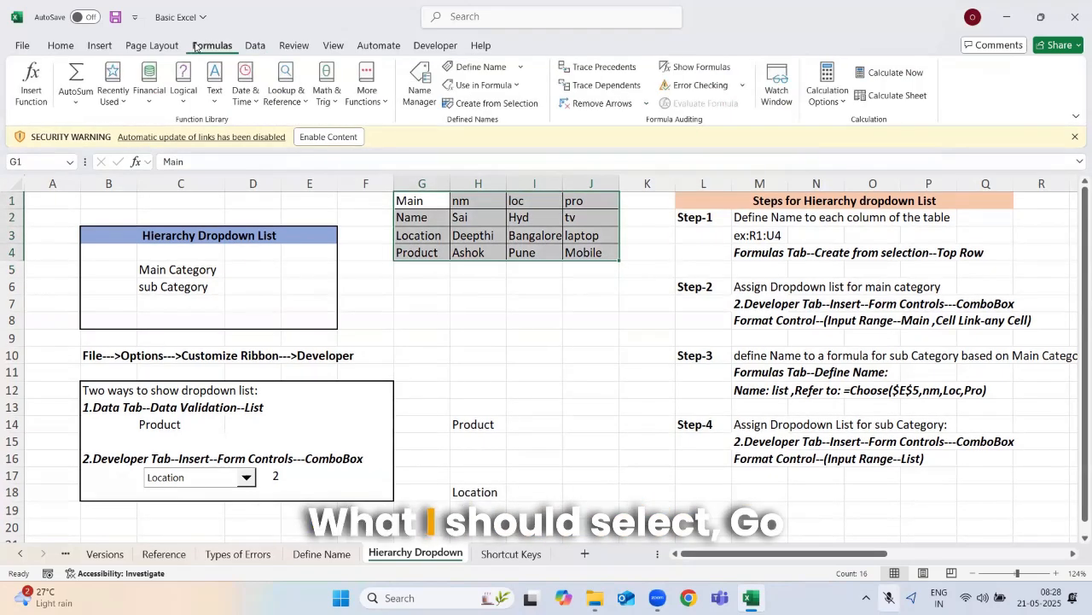
{"action": "left_click", "coordinate": [478, 106]}
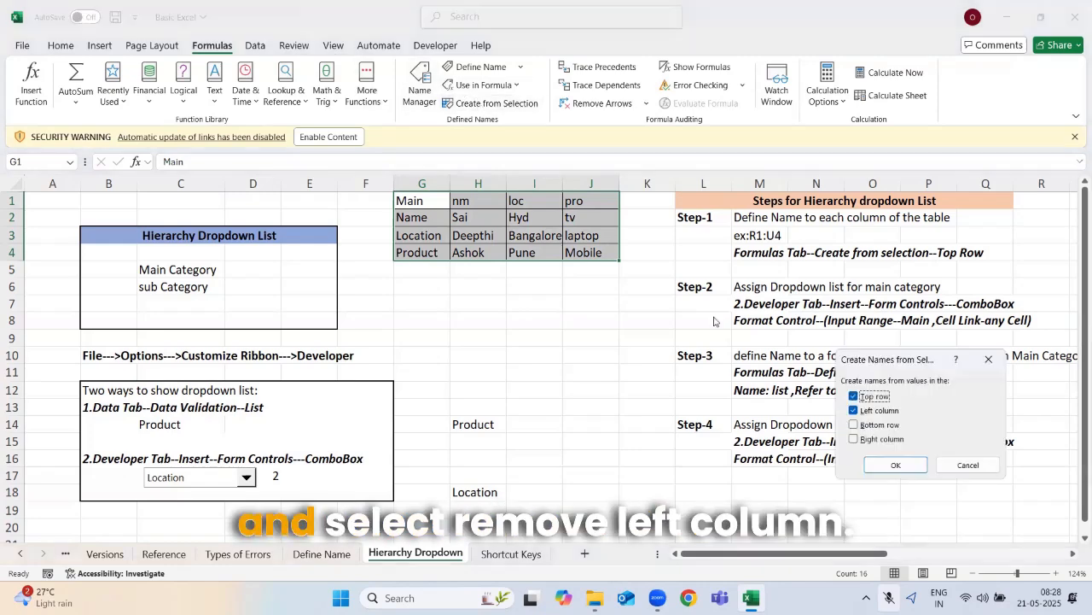
{"action": "left_click", "coordinate": [853, 411]}
{"action": "left_click", "coordinate": [903, 467]}
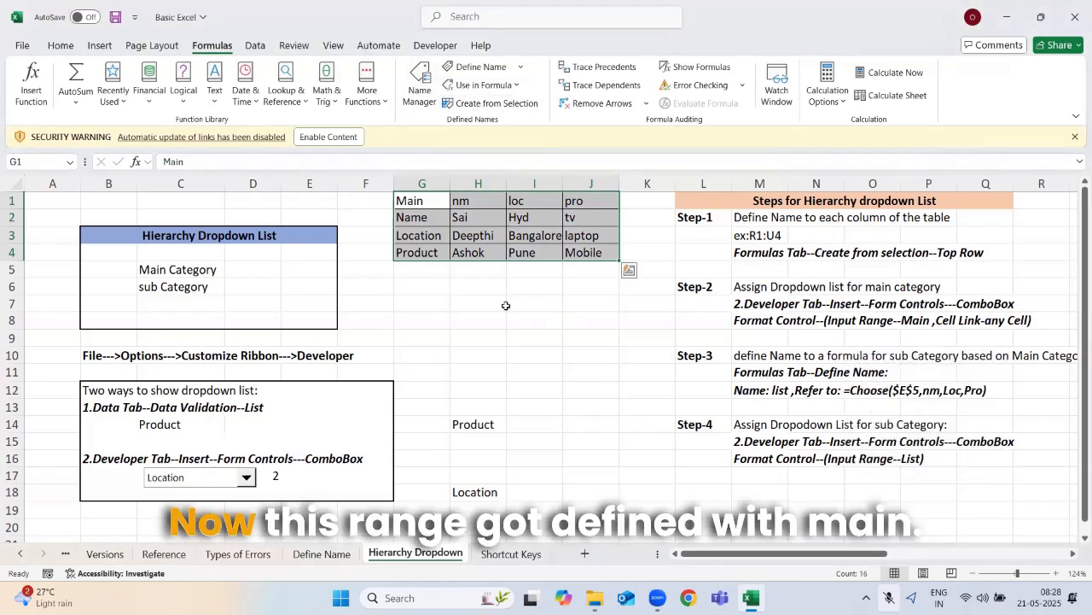
{"action": "left_click", "coordinate": [576, 303]}
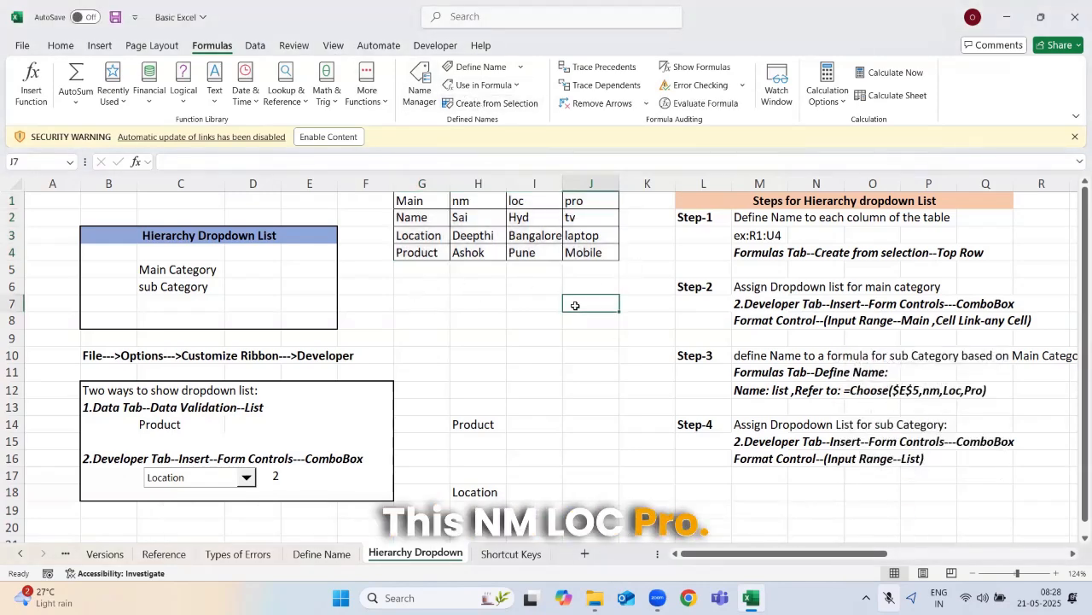
Insert a form control combo box beside Main Category in row 5, with input range main and cell link E5.
{"action": "left_click", "coordinate": [436, 47]}
{"action": "left_click", "coordinate": [324, 89]}
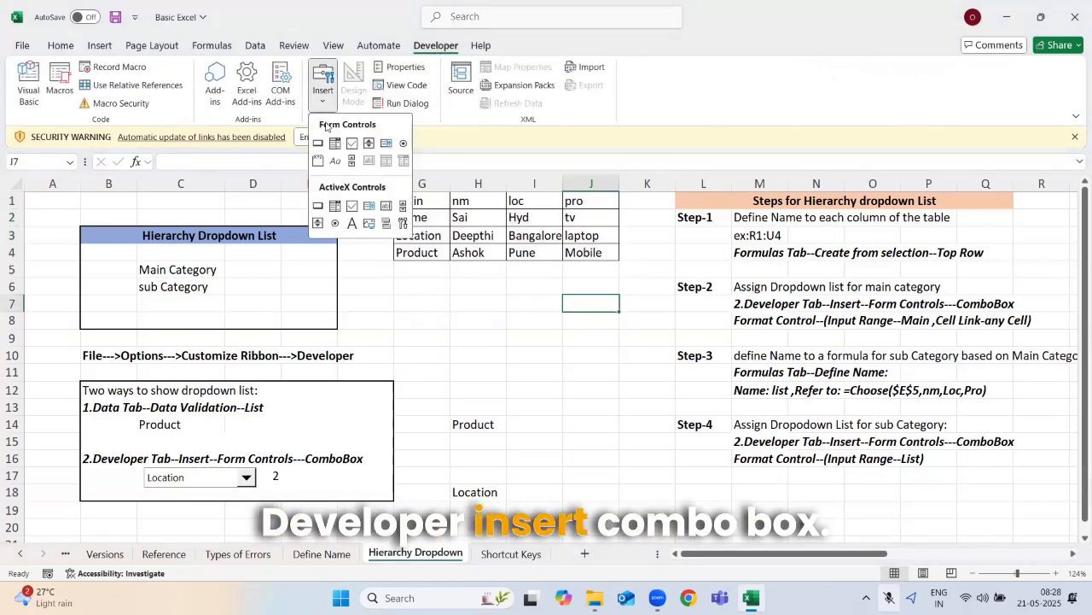
{"action": "left_click", "coordinate": [333, 142]}
{"action": "left_click_drag", "start_coordinate": [225, 259], "coordinate": [319, 275]}
{"action": "right_click", "coordinate": [293, 267]}
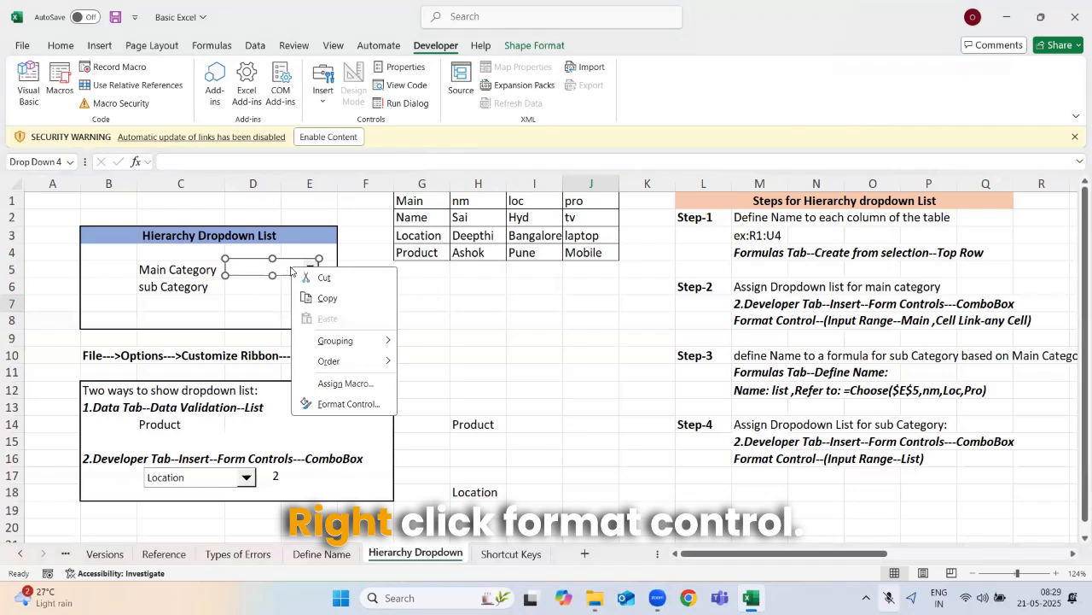
{"action": "left_click", "coordinate": [338, 404]}
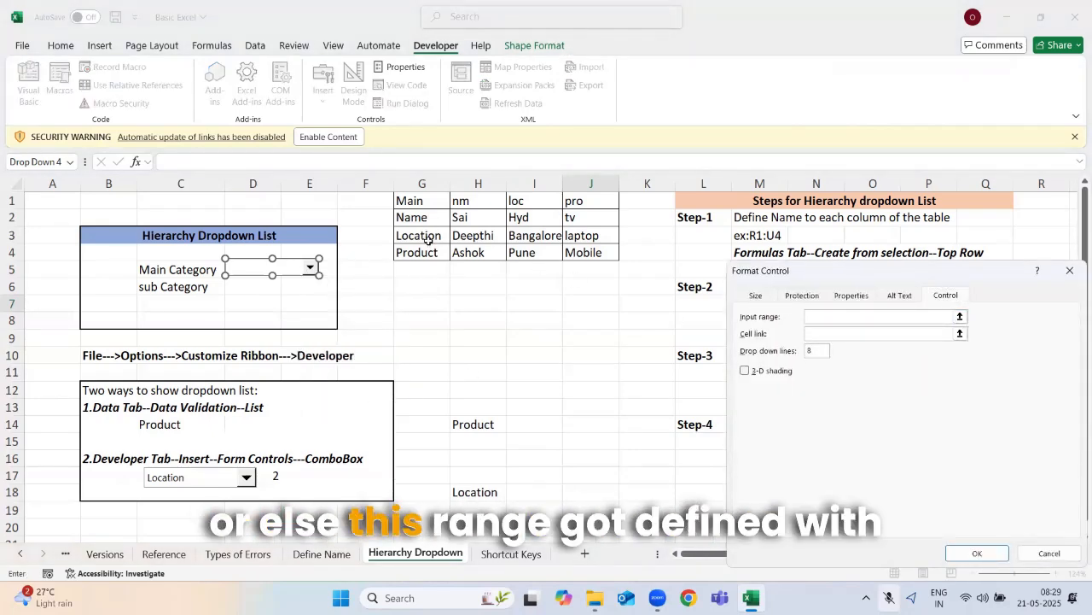
{"action": "type", "text": "main"}
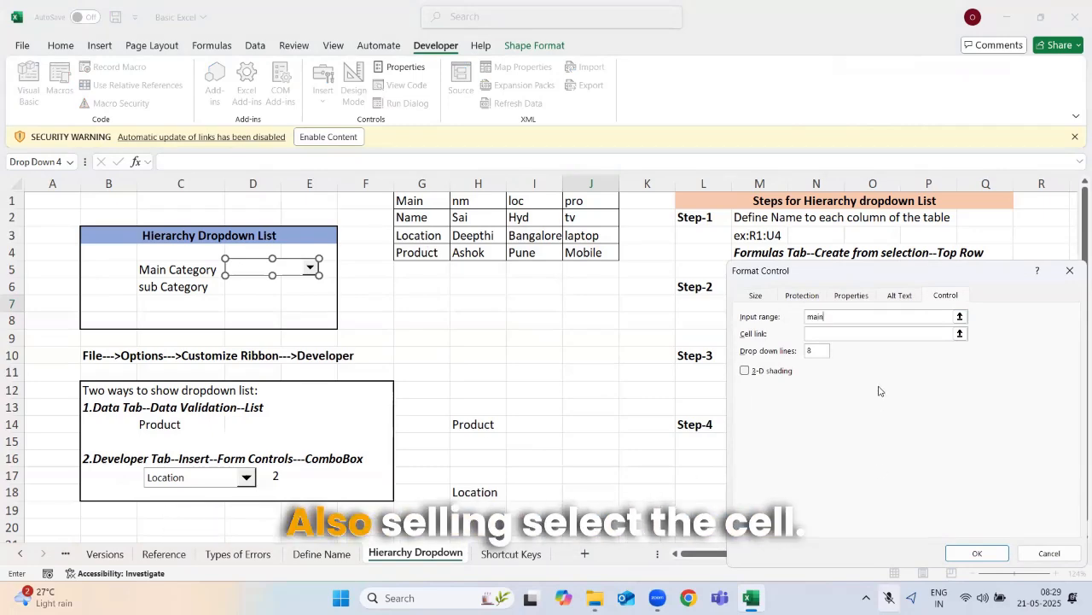
{"action": "key", "text": "Return"}
Test the Main Category combo box by selecting Name, Location and Product and checking its linked cell.
{"action": "left_click", "coordinate": [310, 268]}
{"action": "left_click", "coordinate": [275, 283]}
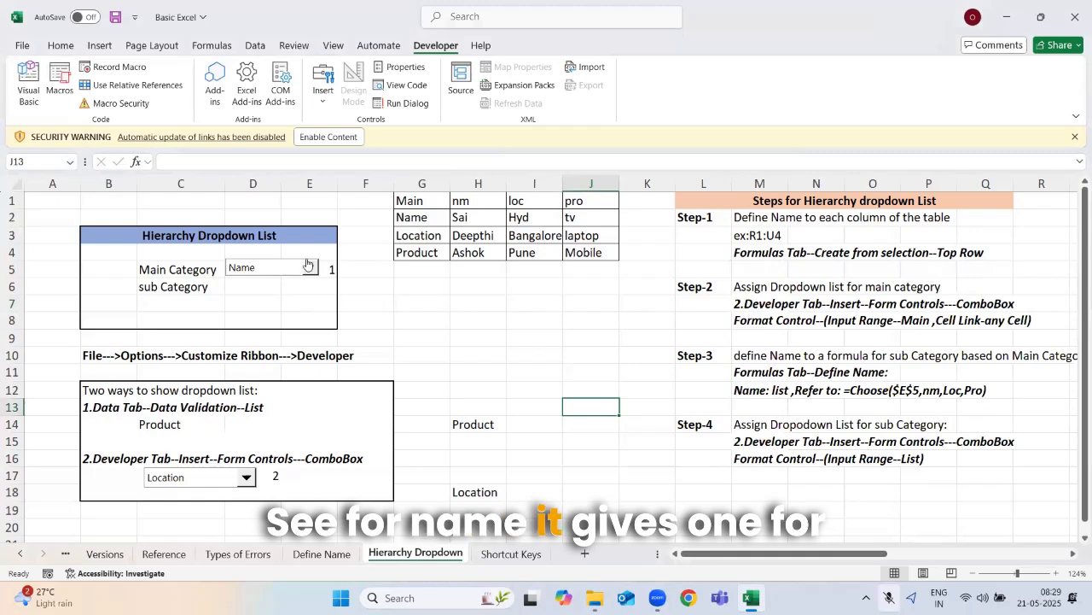
{"action": "left_click", "coordinate": [271, 268]}
{"action": "left_click", "coordinate": [256, 294]}
{"action": "left_click", "coordinate": [266, 269]}
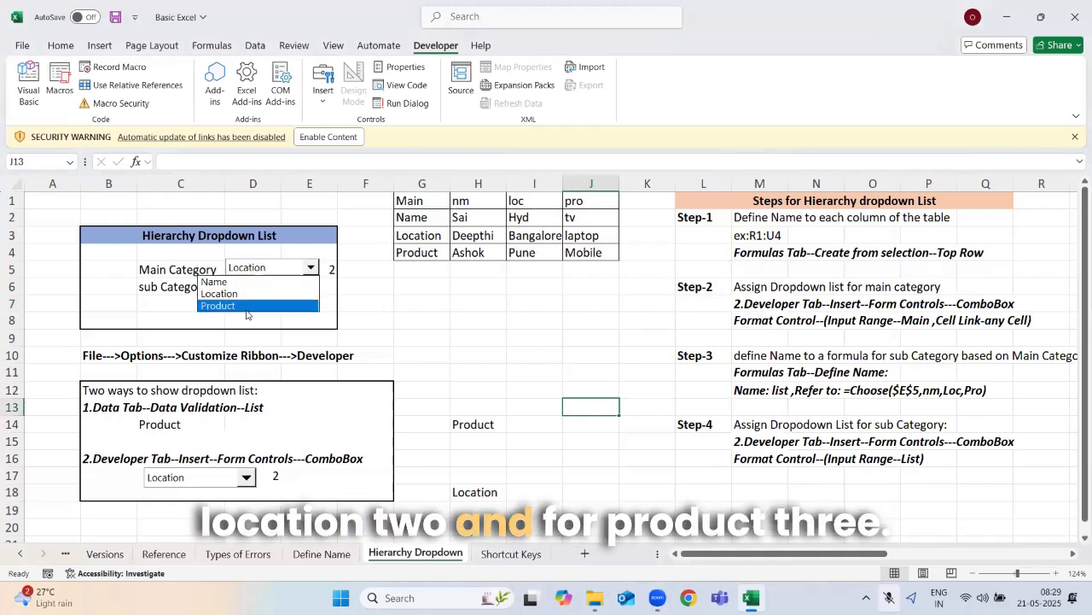
{"action": "left_click", "coordinate": [247, 305]}
Enter the formula =CHOOSE(E5,nm,loc,pro) in cell I7.
{"action": "left_click", "coordinate": [516, 302]}
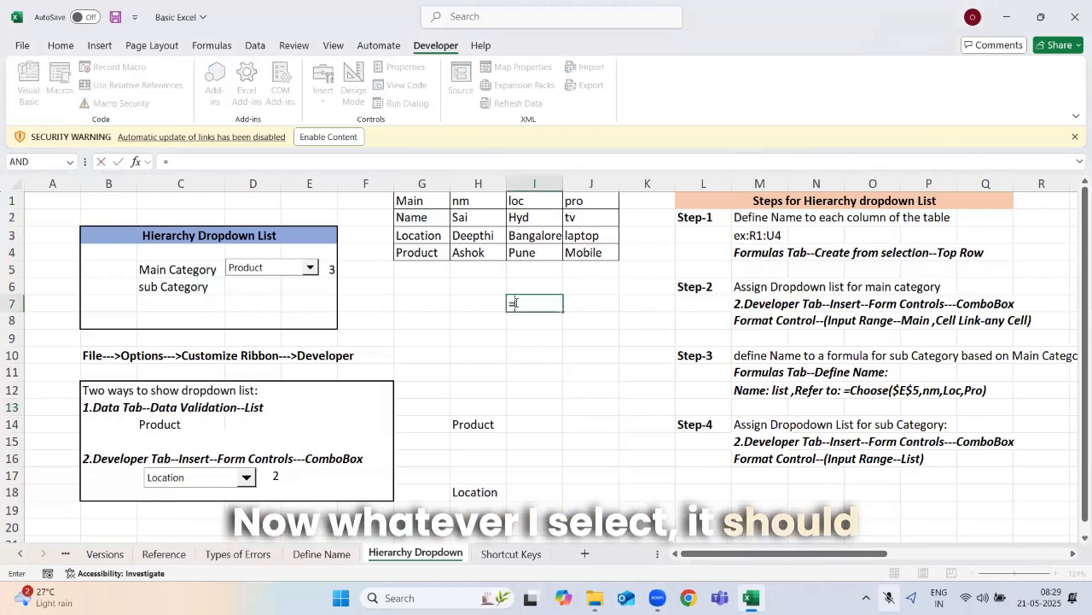
{"action": "type", "text": "=cho"}
{"action": "key", "text": "Tab"}
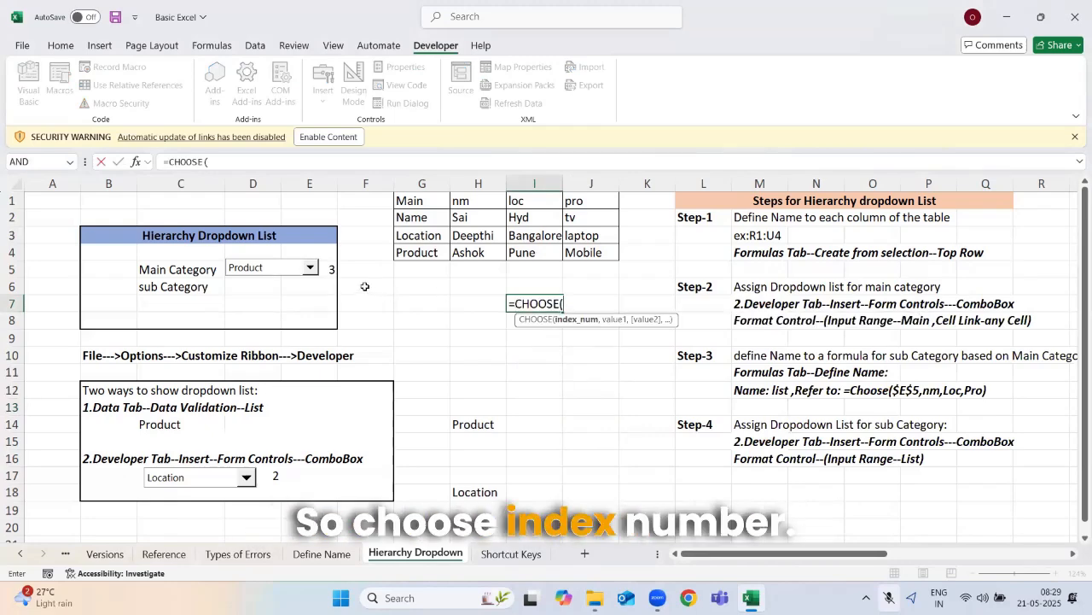
{"action": "left_click", "coordinate": [330, 272]}
{"action": "type", "text": ","}
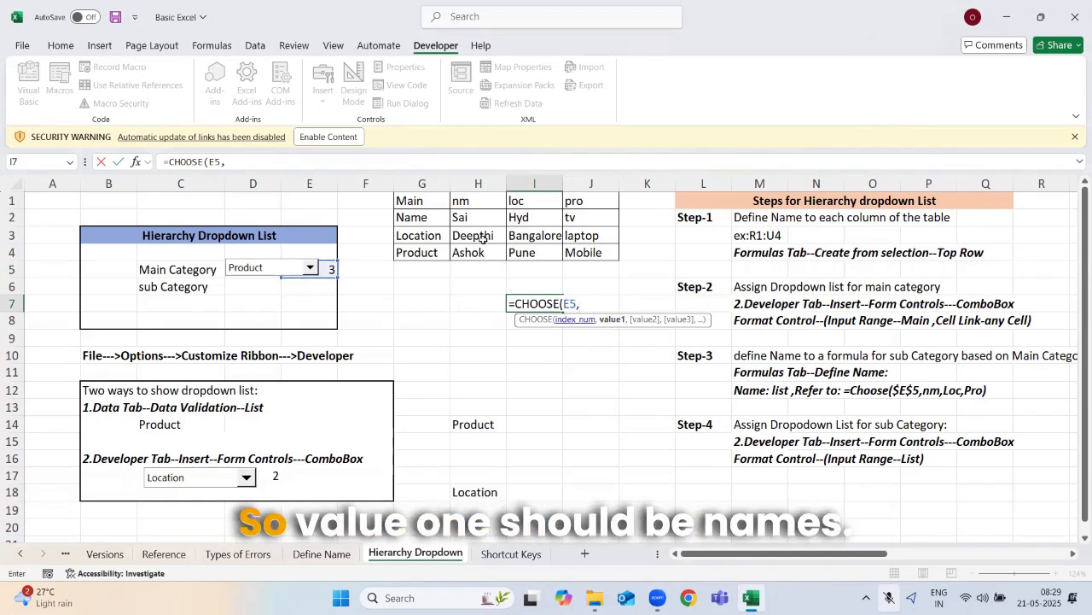
{"action": "left_click_drag", "start_coordinate": [465, 217], "coordinate": [461, 244]}
{"action": "type", "text": ","}
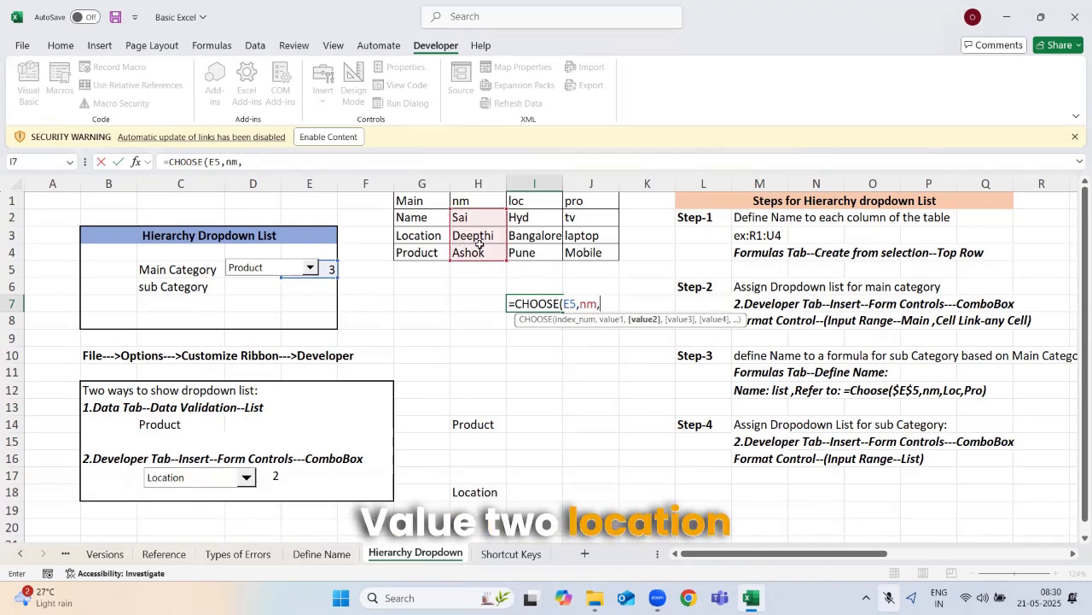
{"action": "left_click_drag", "start_coordinate": [525, 218], "coordinate": [525, 251]}
{"action": "type", "text": ","}
{"action": "left_click_drag", "start_coordinate": [584, 218], "coordinate": [597, 249]}
{"action": "type", "text": ")"}
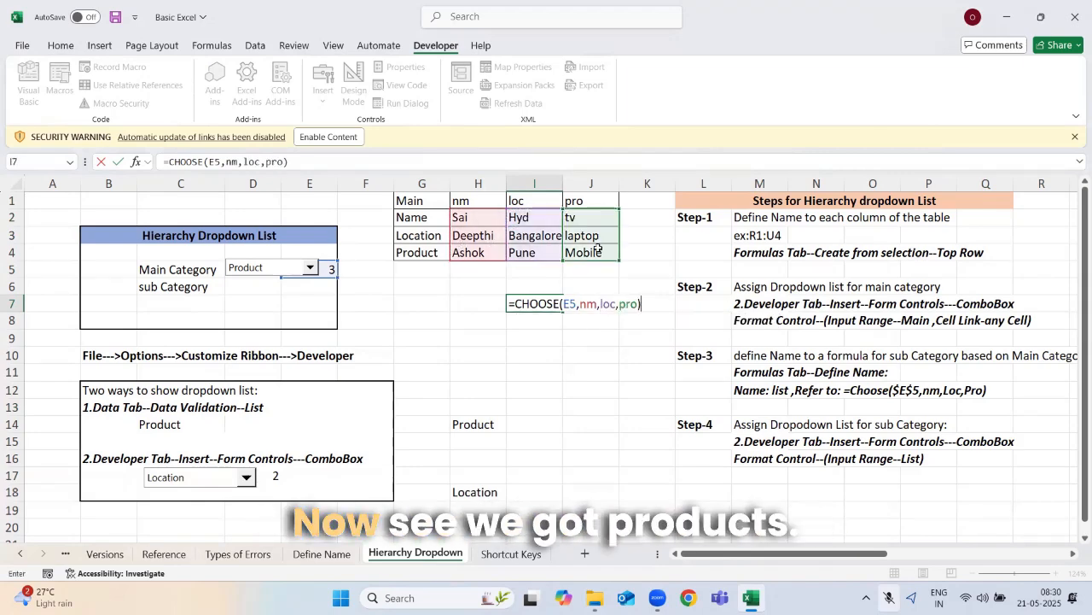
{"action": "key", "text": "Return"}
Switch the Main Category combo box to Location and then Name to check the CHOOSE results in I7:I9.
{"action": "left_click", "coordinate": [310, 268]}
{"action": "left_click", "coordinate": [247, 292]}
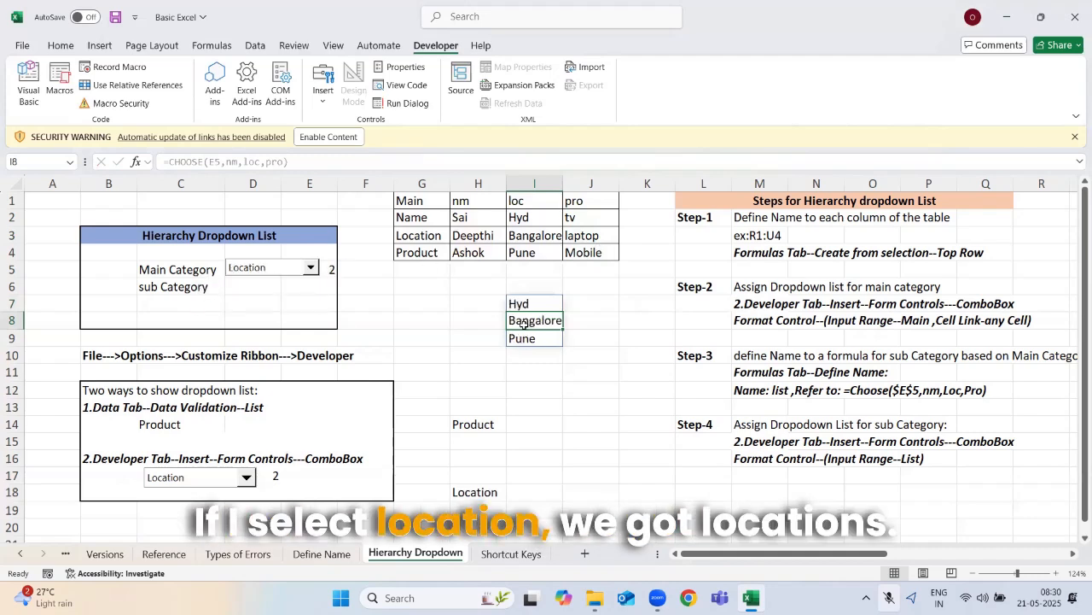
{"action": "left_click", "coordinate": [280, 267]}
{"action": "left_click", "coordinate": [248, 281]}
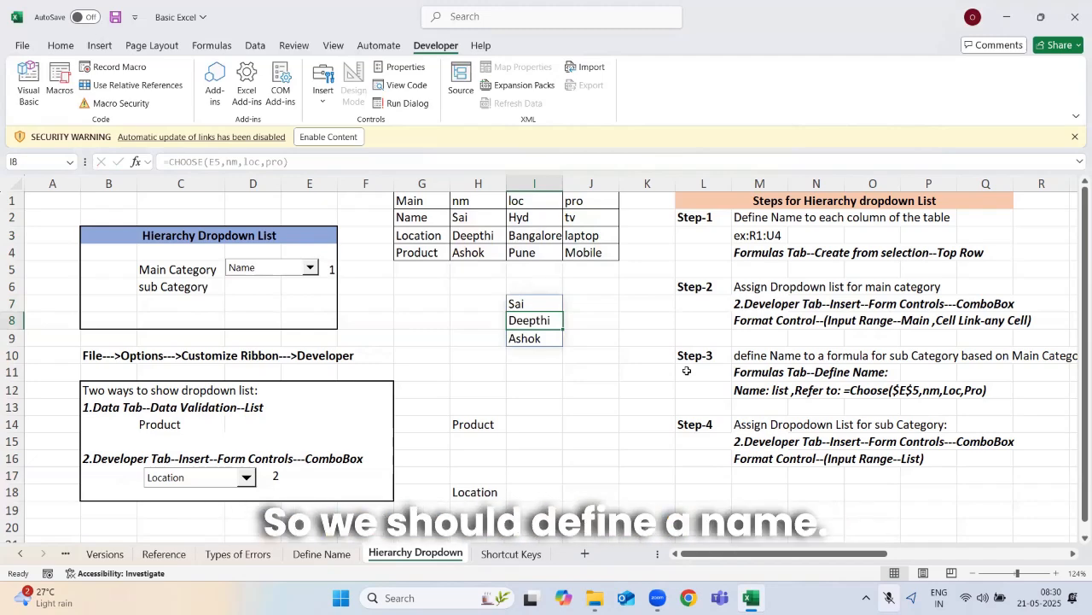
Make the E5 reference absolute in I7's formula so it reads =CHOOSE($E$5,nm,loc,pro).
{"action": "left_click_drag", "start_coordinate": [536, 303], "coordinate": [654, 289]}
{"action": "double_click", "coordinate": [548, 308]}
{"action": "left_click_drag", "start_coordinate": [640, 304], "coordinate": [473, 297]}
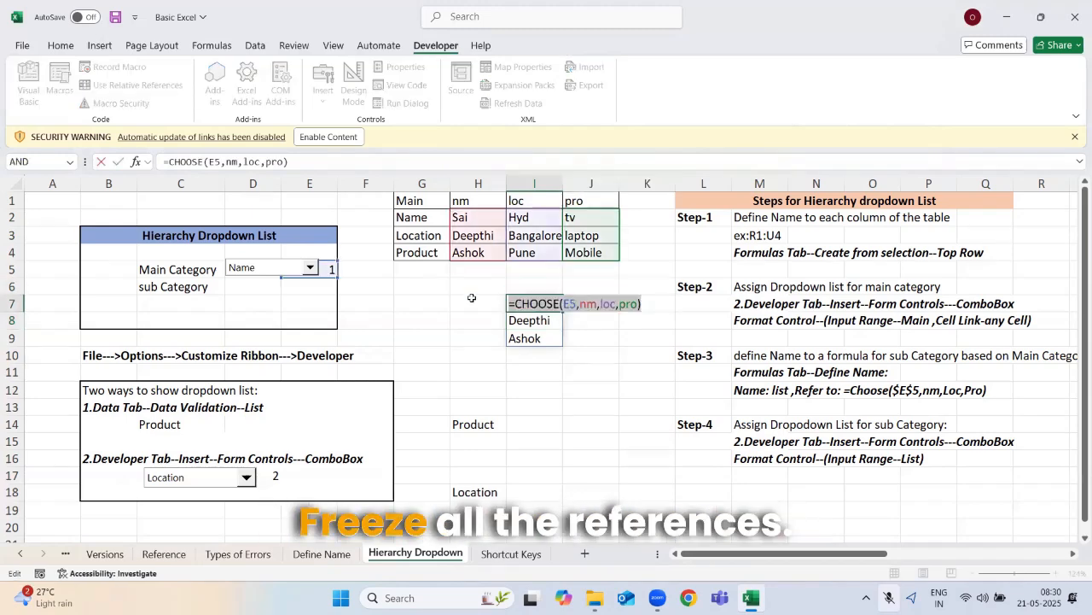
{"action": "key", "text": "F4"}
{"action": "key", "text": "Return"}
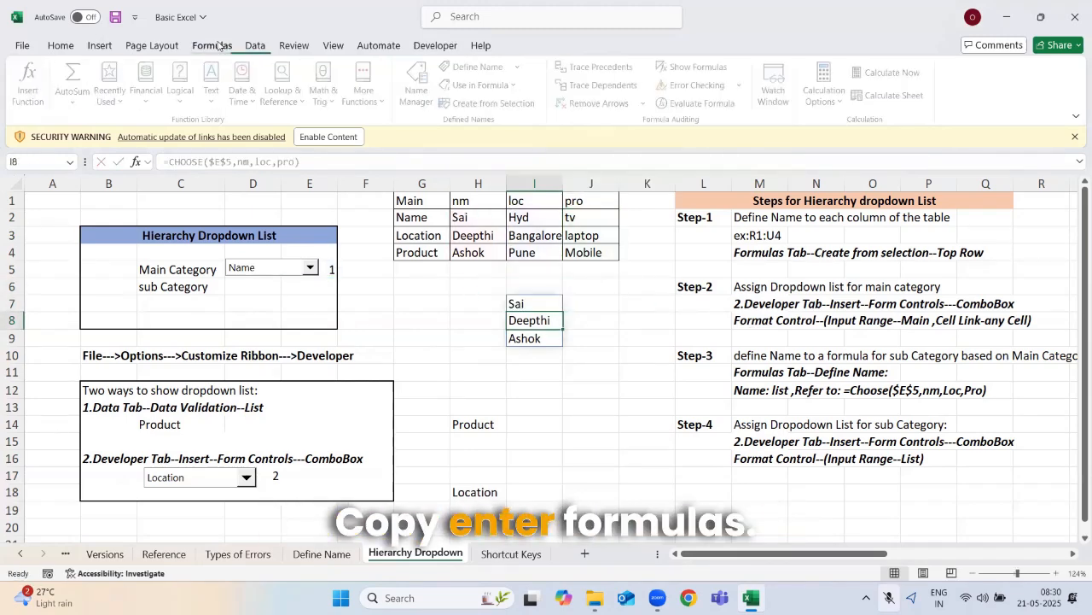
Define a workbook-level name called list that refers to =CHOOSE($E$5,nm,loc,pro).
{"action": "left_click", "coordinate": [212, 46]}
{"action": "left_click", "coordinate": [474, 66]}
{"action": "type", "text": "=CHOOSE($E$5,nm,loc,pro)"}
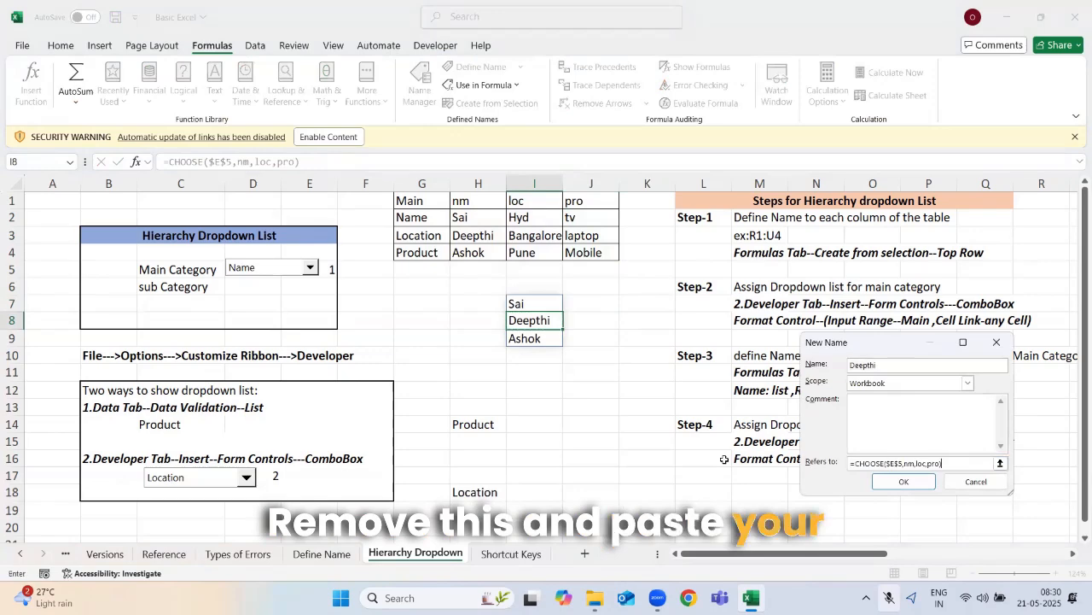
{"action": "left_click_drag", "start_coordinate": [887, 365], "coordinate": [813, 367]}
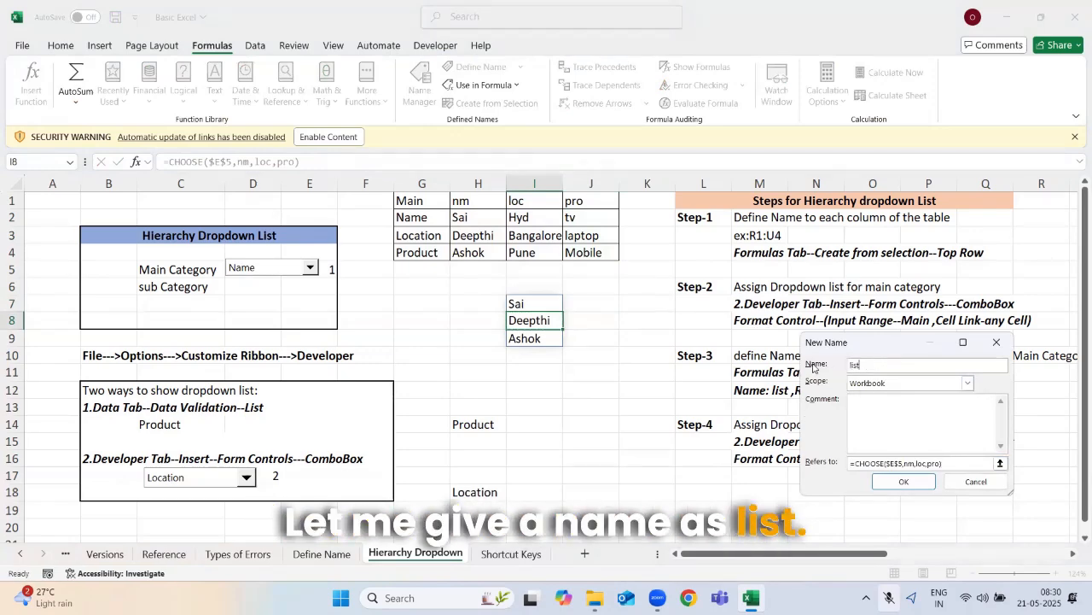
{"action": "key", "text": "Return"}
Delete the CHOOSE formula from I7 and check the list entry in the Name Manager.
{"action": "key", "text": "Up"}
{"action": "key", "text": "Delete"}
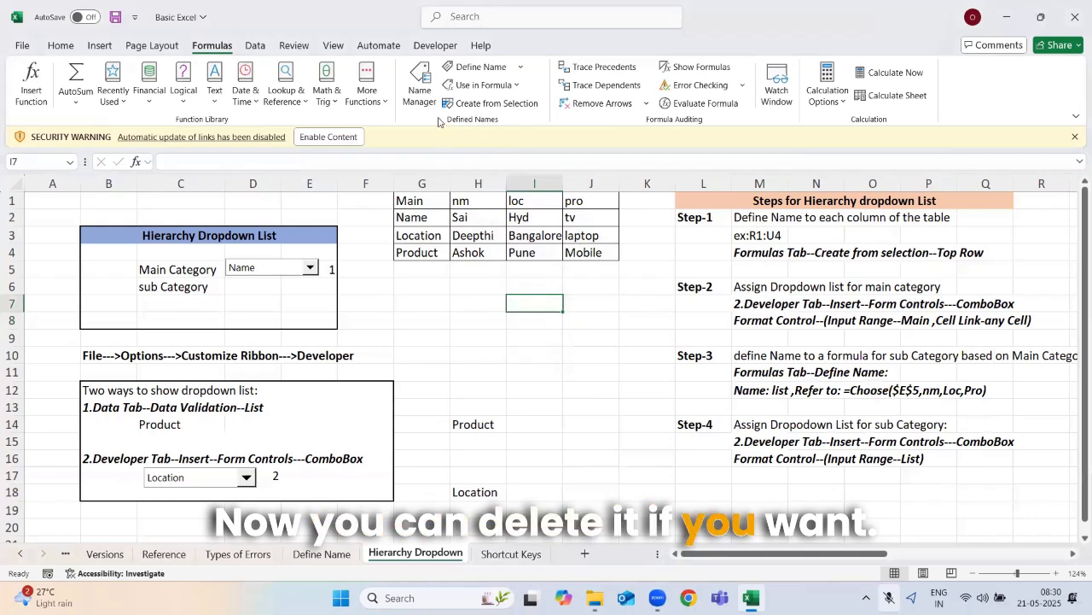
{"action": "left_click", "coordinate": [419, 83]}
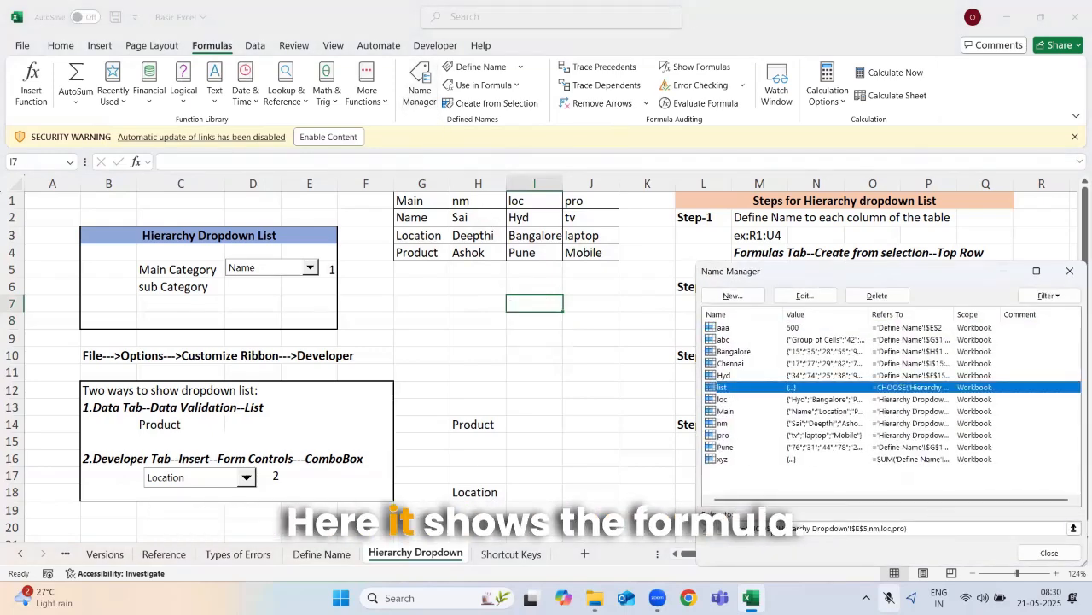
{"action": "left_click", "coordinate": [1049, 552]}
{"action": "left_click", "coordinate": [872, 474]}
Draw a form-control combo box beside the sub Category label, directly below the Main Category combo box.
{"action": "left_click", "coordinate": [436, 46]}
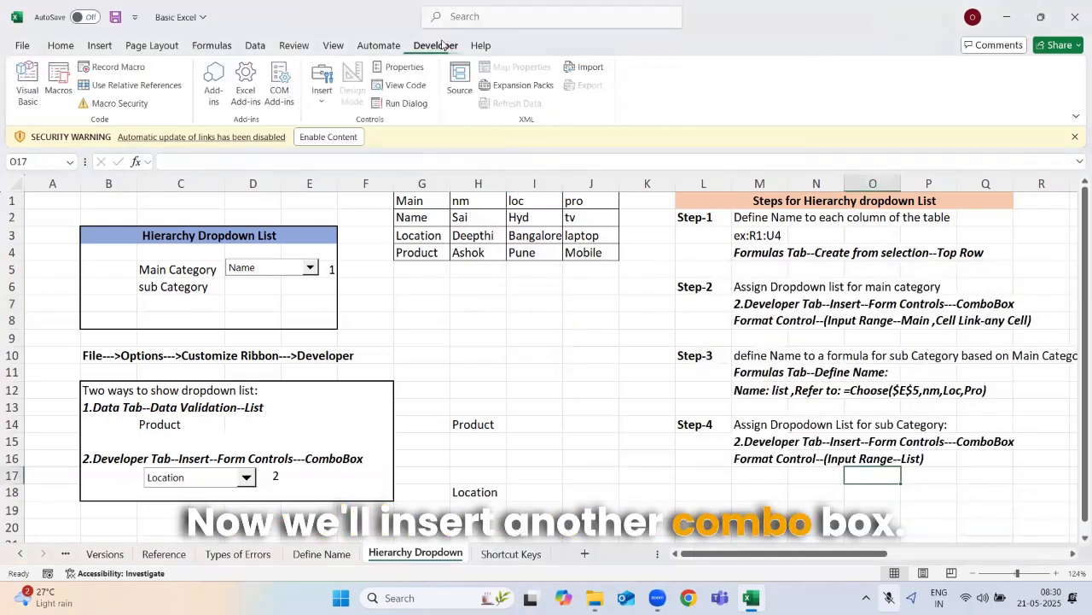
{"action": "left_click", "coordinate": [323, 90]}
{"action": "left_click", "coordinate": [336, 142]}
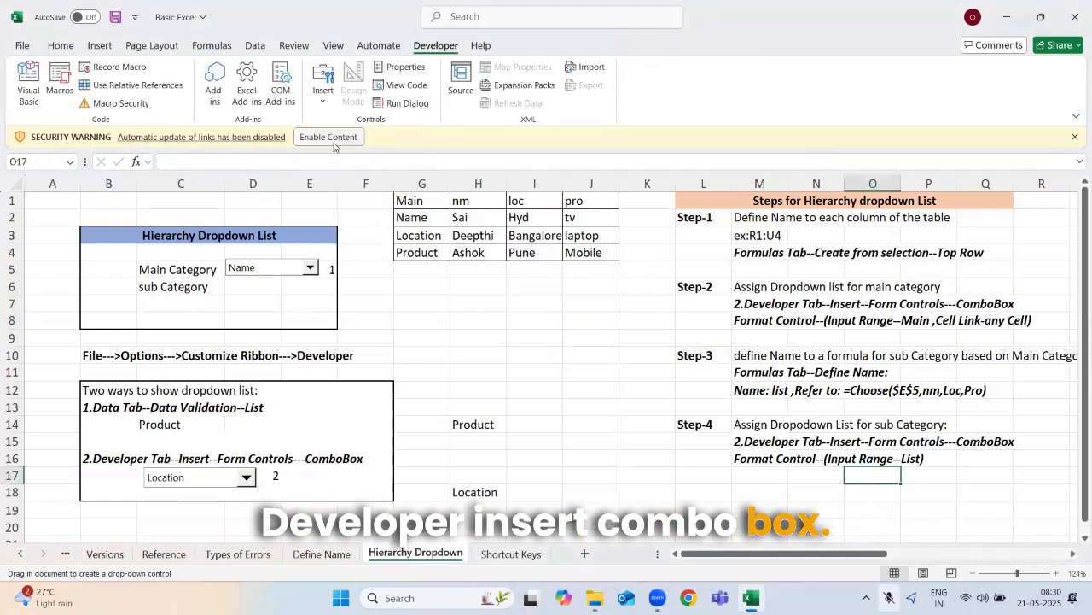
{"action": "left_click_drag", "start_coordinate": [224, 277], "coordinate": [319, 294]}
Set the input range of the sub Category combo box to the name list.
{"action": "right_click", "coordinate": [275, 295]}
{"action": "left_click", "coordinate": [331, 430]}
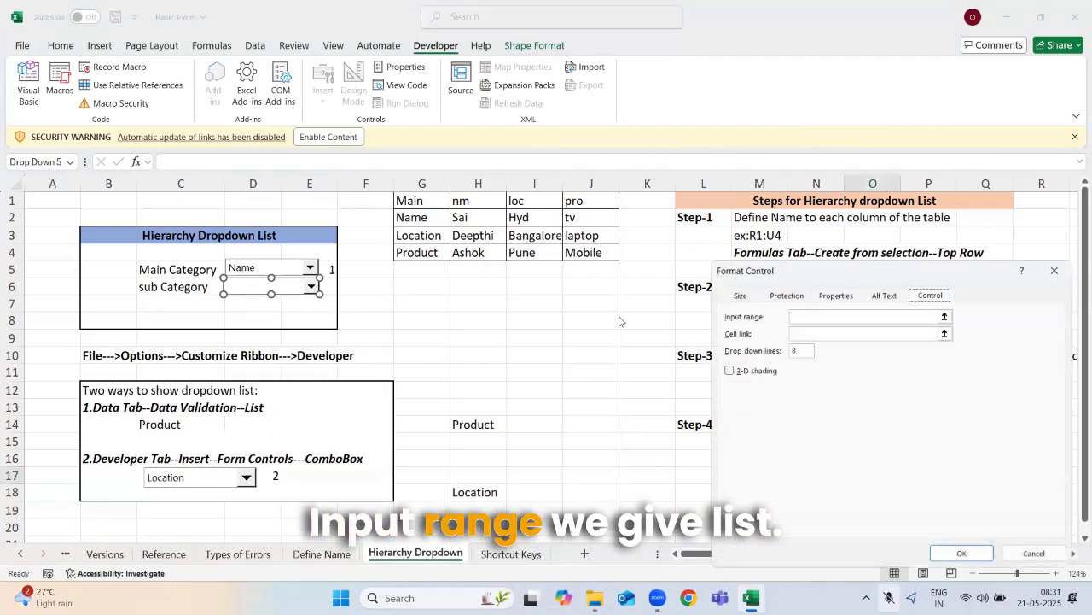
{"action": "left_click", "coordinate": [814, 316]}
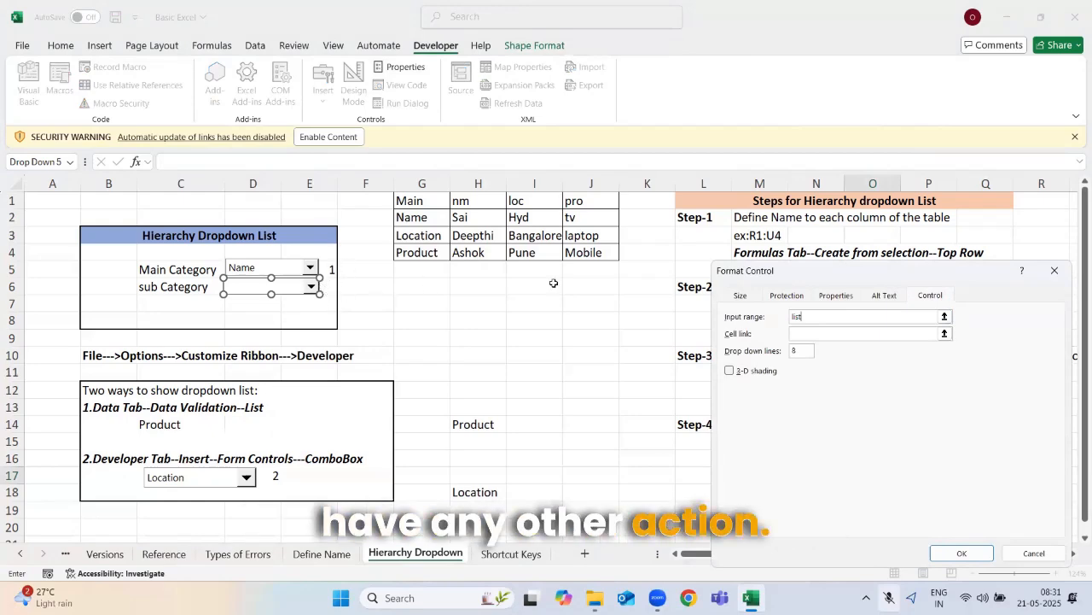
{"action": "left_click", "coordinate": [962, 552]}
{"action": "left_click", "coordinate": [703, 441]}
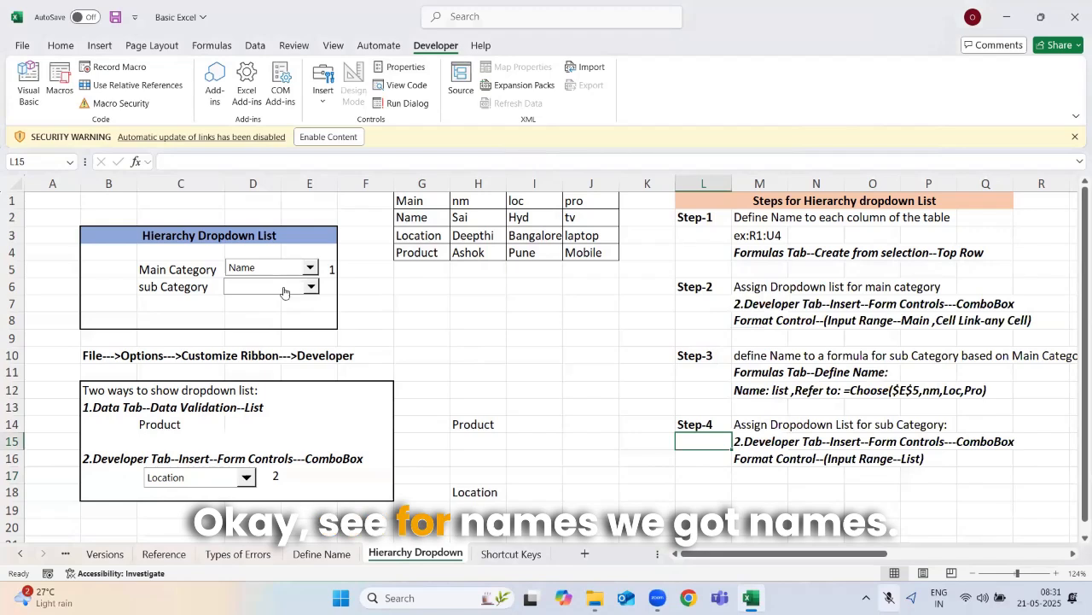
Test the sub Category combo box with Main Category set to Name, Location and Product, picking an item for each.
{"action": "left_click", "coordinate": [311, 287]}
{"action": "left_click", "coordinate": [256, 310]}
{"action": "left_click", "coordinate": [310, 267]}
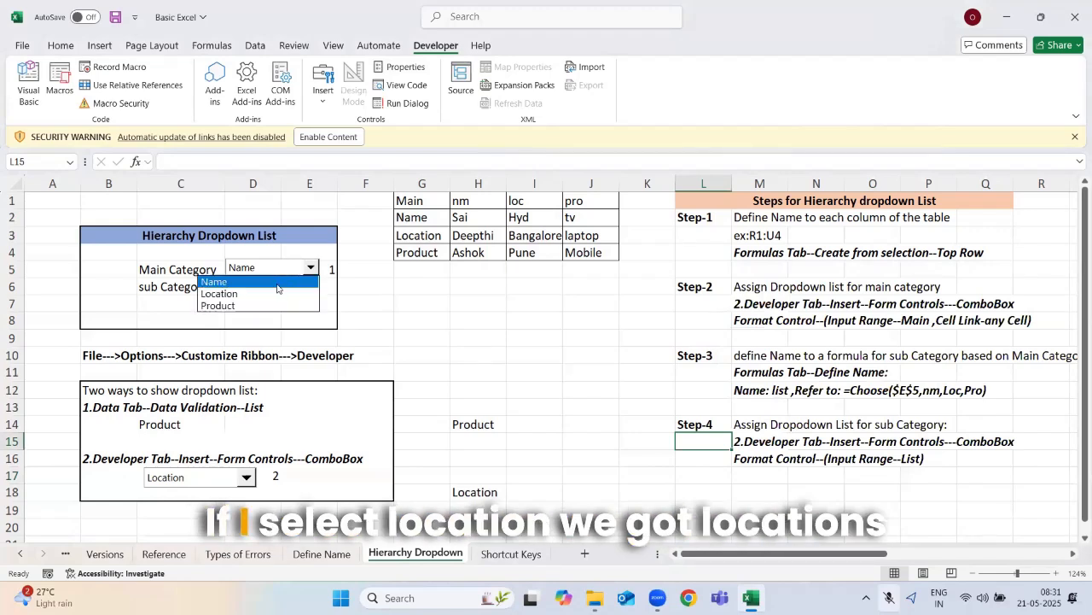
{"action": "left_click", "coordinate": [276, 293]}
{"action": "left_click", "coordinate": [267, 300]}
{"action": "left_click", "coordinate": [270, 289]}
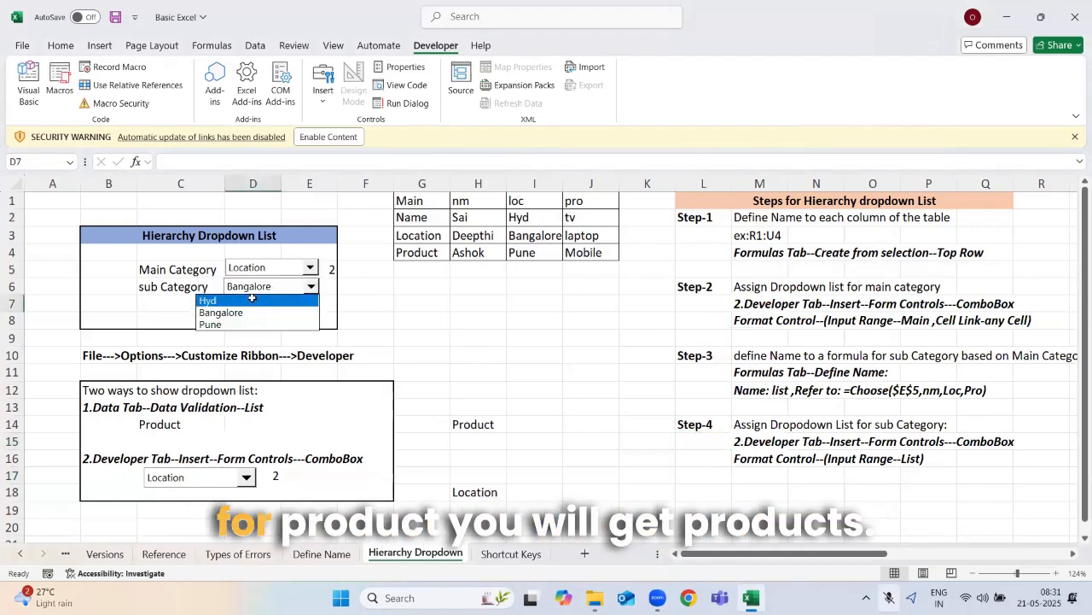
{"action": "left_click", "coordinate": [252, 301]}
{"action": "left_click", "coordinate": [310, 267]}
{"action": "left_click", "coordinate": [215, 305]}
{"action": "left_click", "coordinate": [311, 287]}
{"action": "left_click", "coordinate": [276, 297]}
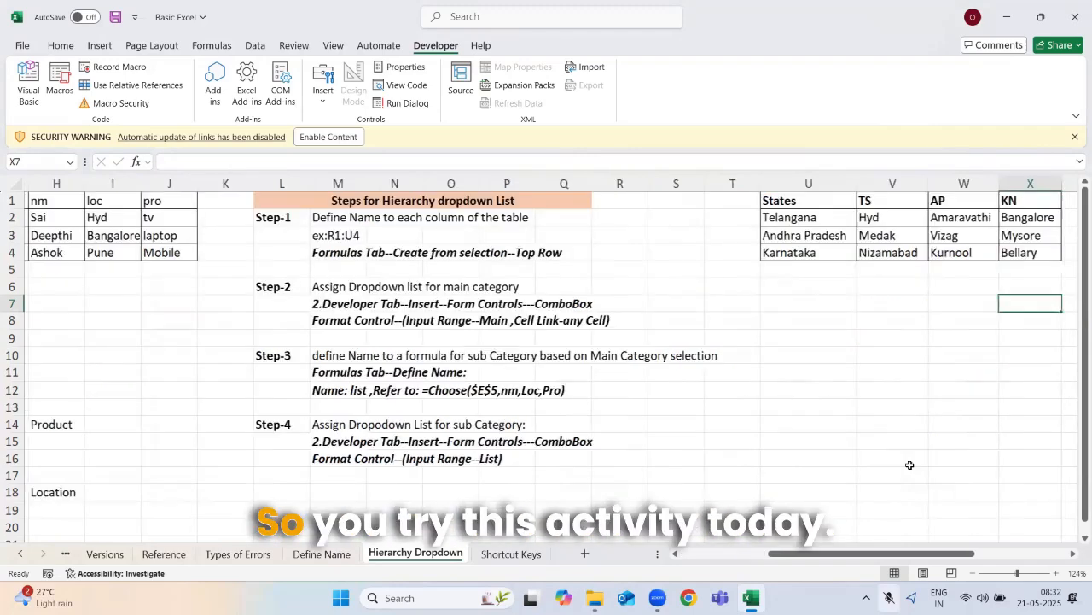
Examine the two States tables in U1:X4 and AA1:AD7, comparing the number of cities under each state.
{"action": "key", "text": "Right"}
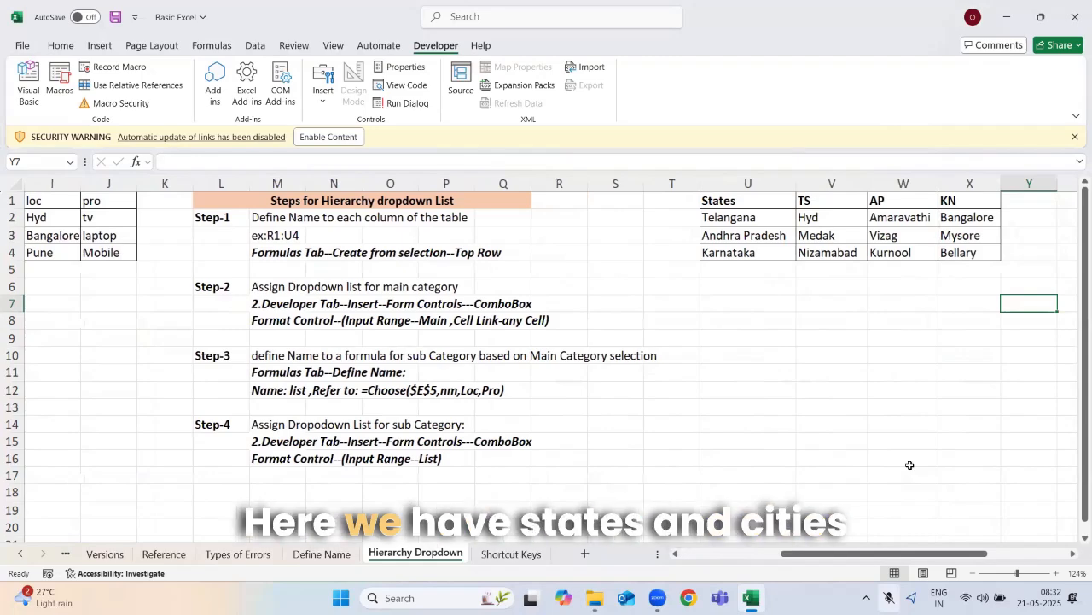
{"action": "key", "text": "Right"}
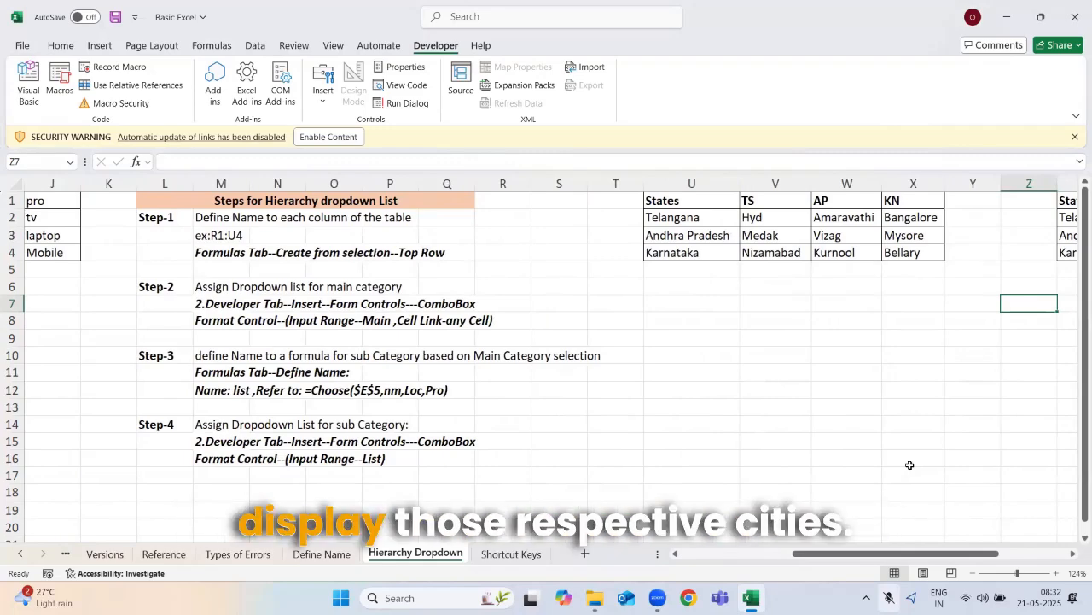
{"action": "key", "text": "Right"}
{"action": "key", "text": "Right"}
{"action": "key", "text": "Right"}
{"action": "key", "text": "Right"}
{"action": "key", "text": "Right"}
{"action": "key", "text": "Right"}
{"action": "key", "text": "Right"}
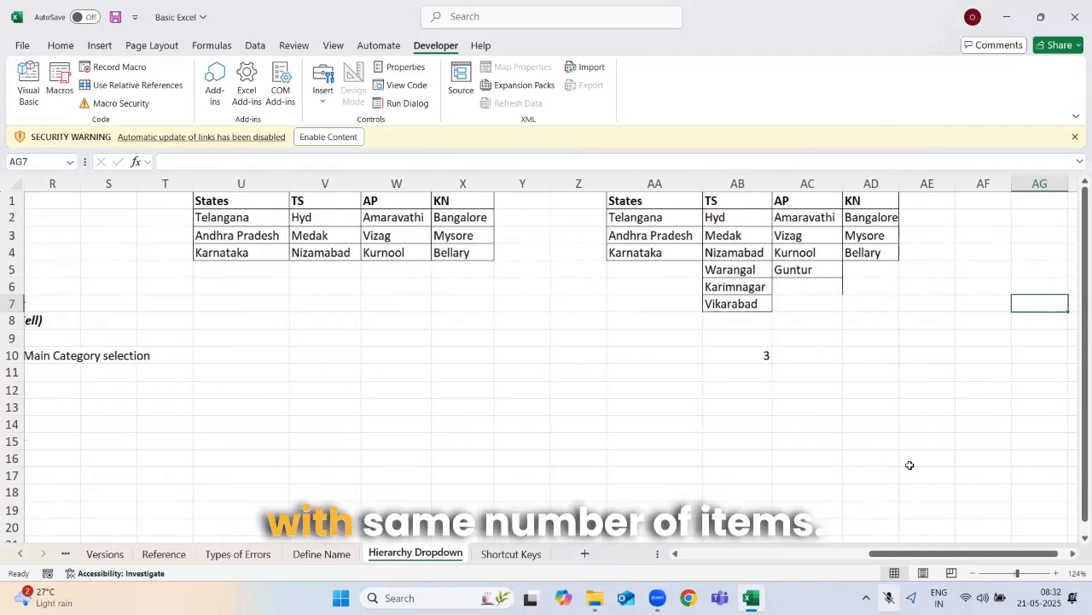
{"action": "left_click_drag", "start_coordinate": [739, 326], "coordinate": [753, 414]}
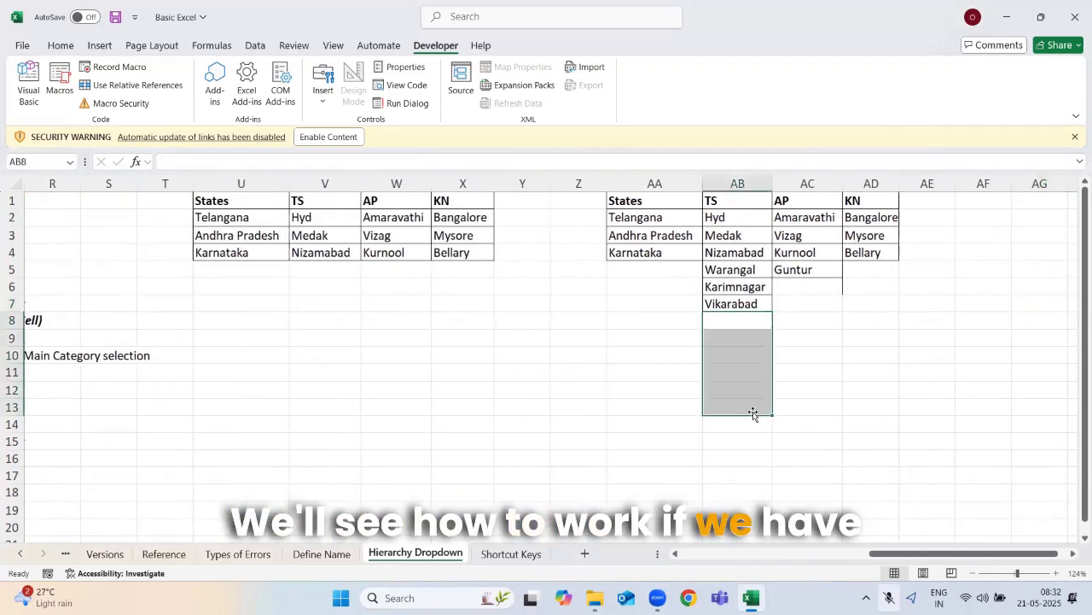
{"action": "left_click", "coordinate": [580, 426]}
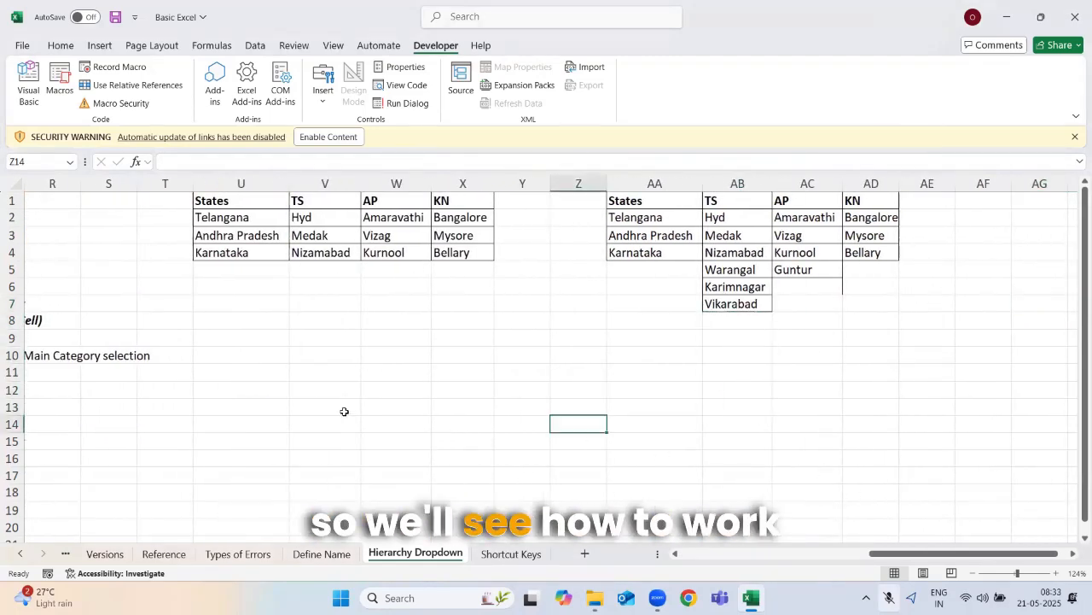
Dismiss the security warning about link updates and select the uneven States table in AA1:AD7, including its blank cells.
{"action": "left_click", "coordinate": [1076, 137]}
{"action": "key", "text": "ctrl+Up"}
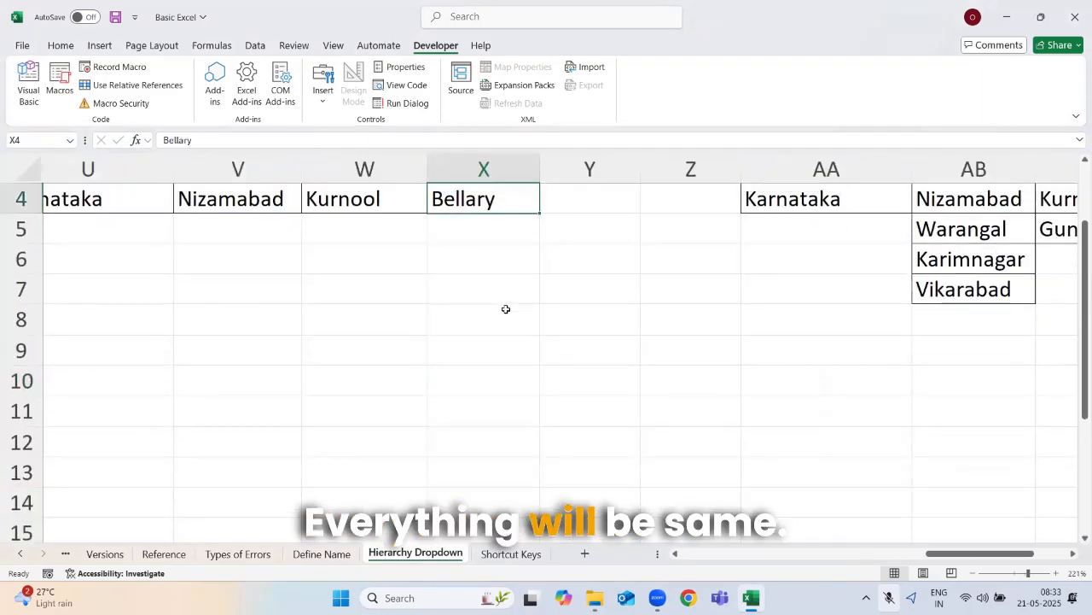
{"action": "key", "text": "ctrl+Up"}
{"action": "key", "text": "Right"}
{"action": "key", "text": "Right"}
{"action": "key", "text": "Right"}
{"action": "key", "text": "Right"}
{"action": "key", "text": "Right"}
{"action": "key", "text": "Right"}
{"action": "key", "text": "Right"}
{"action": "scroll", "coordinate": [506, 309], "scroll_direction": "down", "scroll_amount": 6}
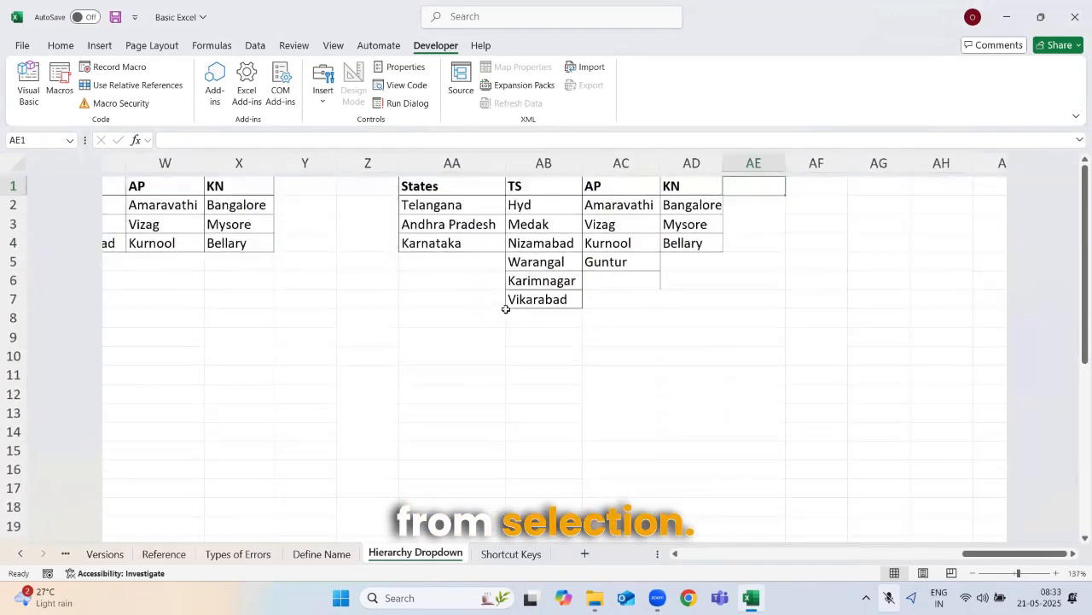
{"action": "left_click_drag", "start_coordinate": [547, 190], "coordinate": [773, 292]}
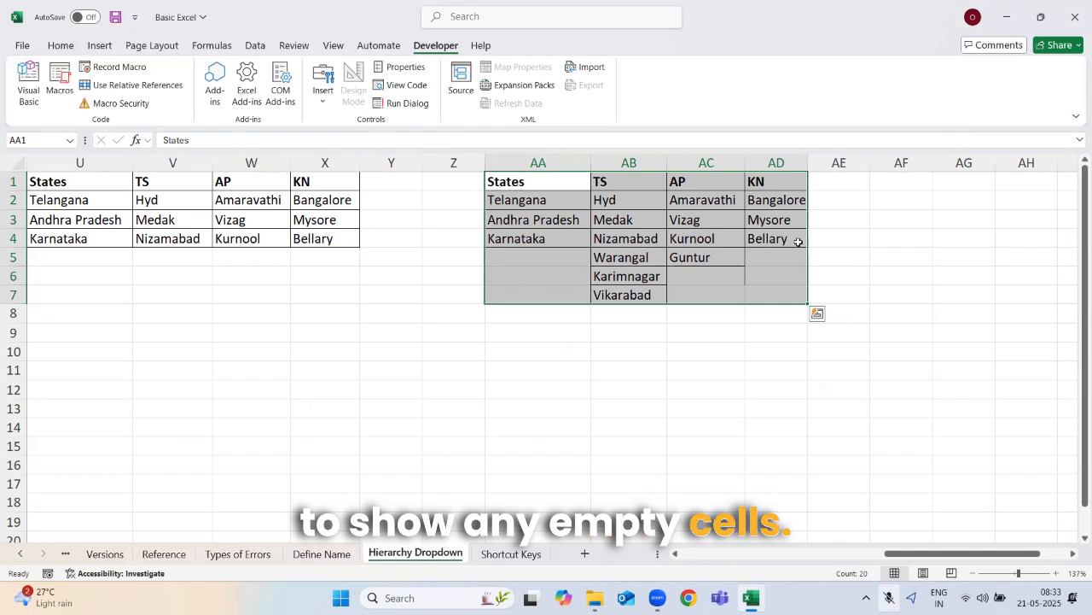
Insert a form-control combo box below the second States table, using column AA's state names as input range and AB10 as cell link.
{"action": "left_click", "coordinate": [538, 408]}
{"action": "left_click", "coordinate": [322, 89]}
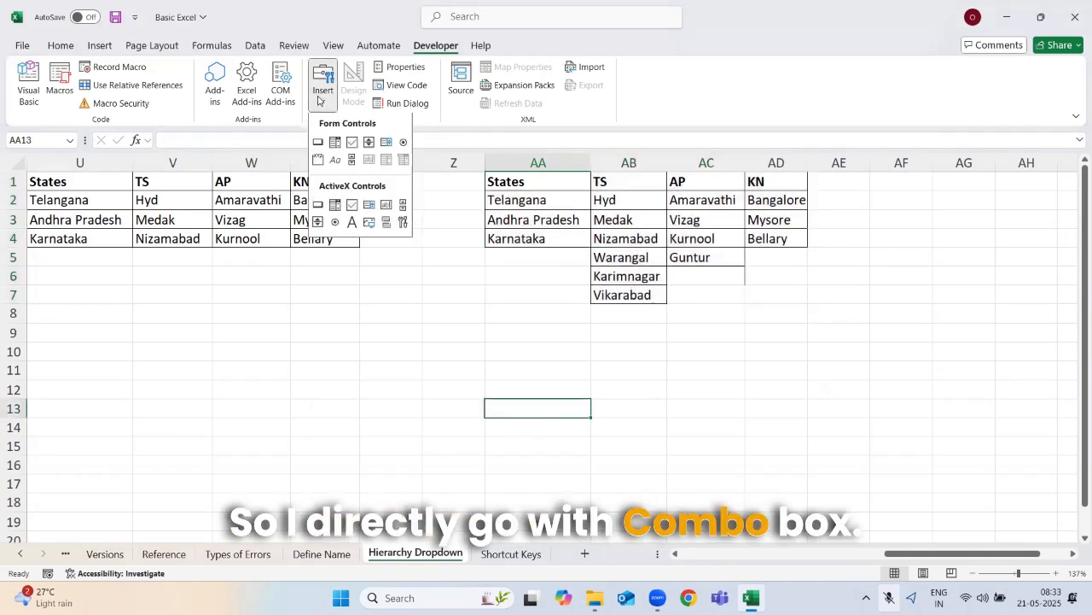
{"action": "left_click", "coordinate": [335, 142]}
{"action": "left_click_drag", "start_coordinate": [483, 342], "coordinate": [647, 363]}
{"action": "right_click", "coordinate": [645, 360]}
{"action": "left_click", "coordinate": [697, 497]}
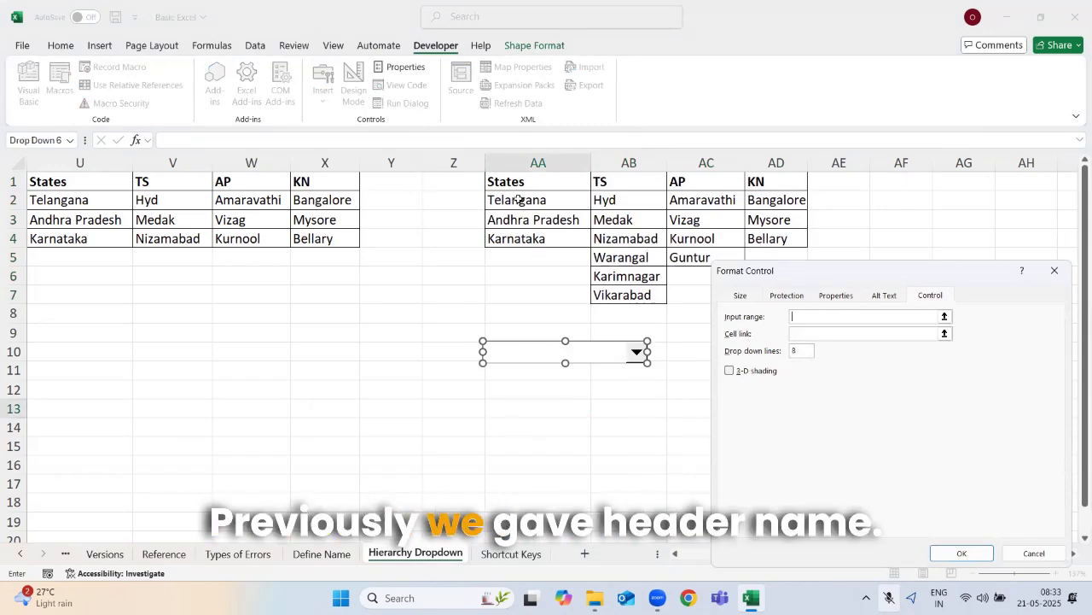
{"action": "left_click_drag", "start_coordinate": [519, 199], "coordinate": [522, 230]}
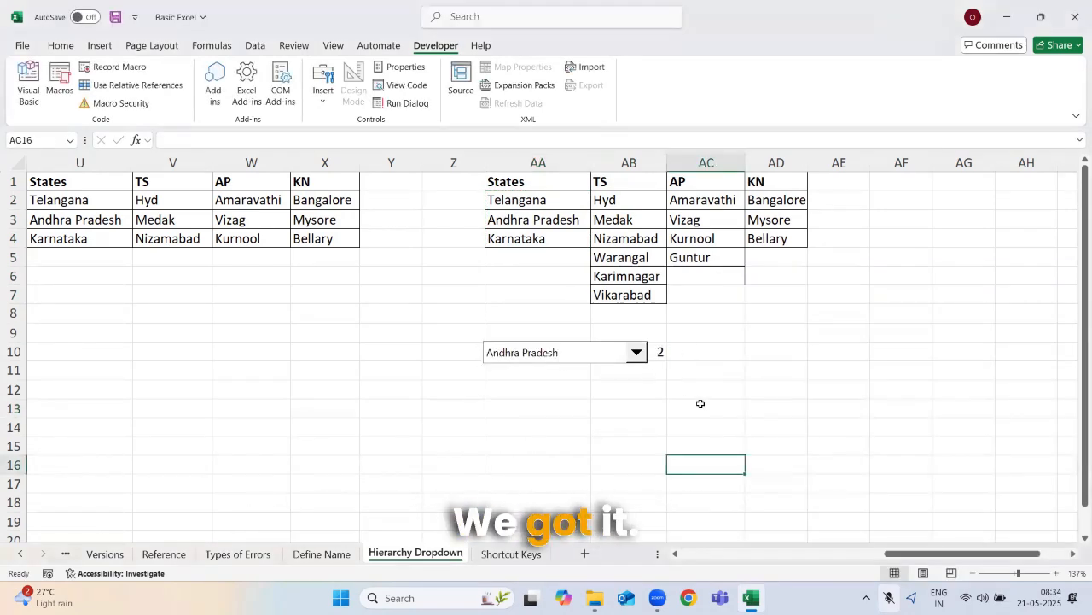
Write the formula =CHOOSE(AB10,AB2:AB7,AC2:AC5,AD2:AD4) in cell AC13.
{"action": "left_click", "coordinate": [701, 406]}
{"action": "type", "text": "=choose("}
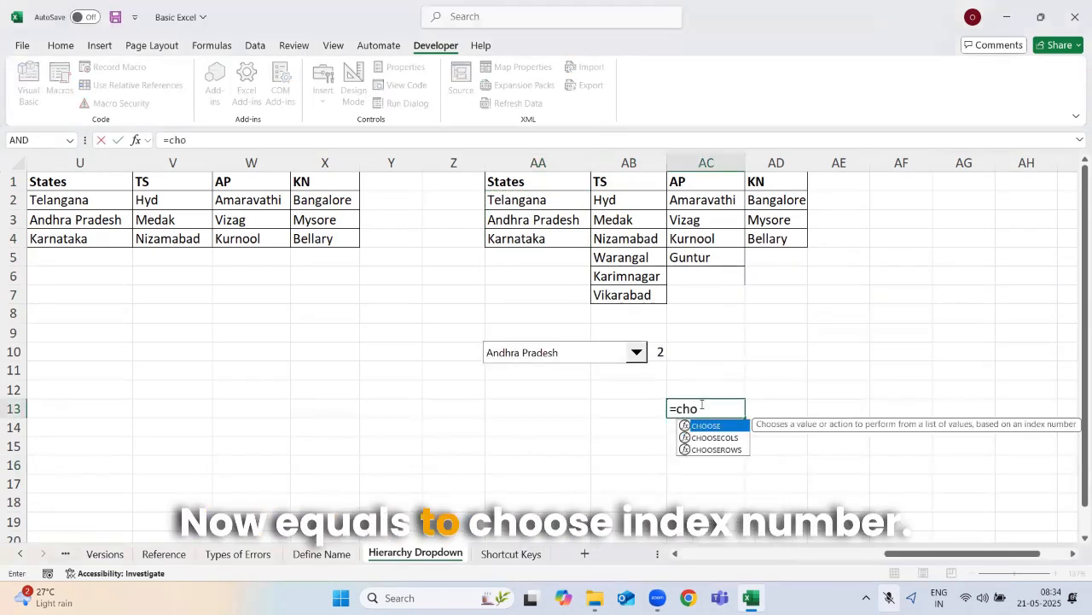
{"action": "left_click", "coordinate": [660, 357]}
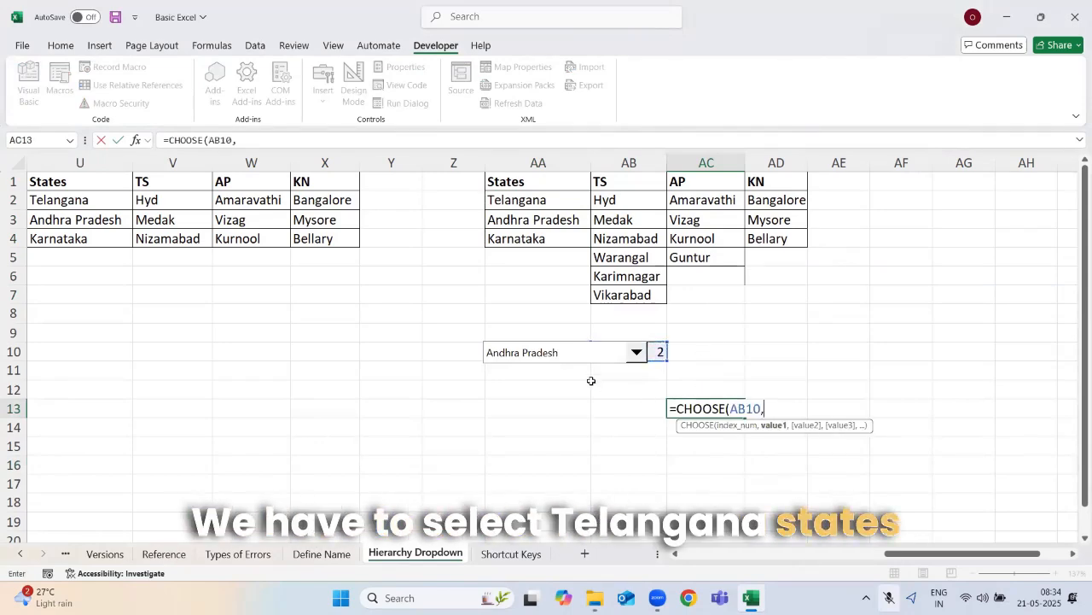
{"action": "left_click_drag", "start_coordinate": [632, 203], "coordinate": [635, 295]}
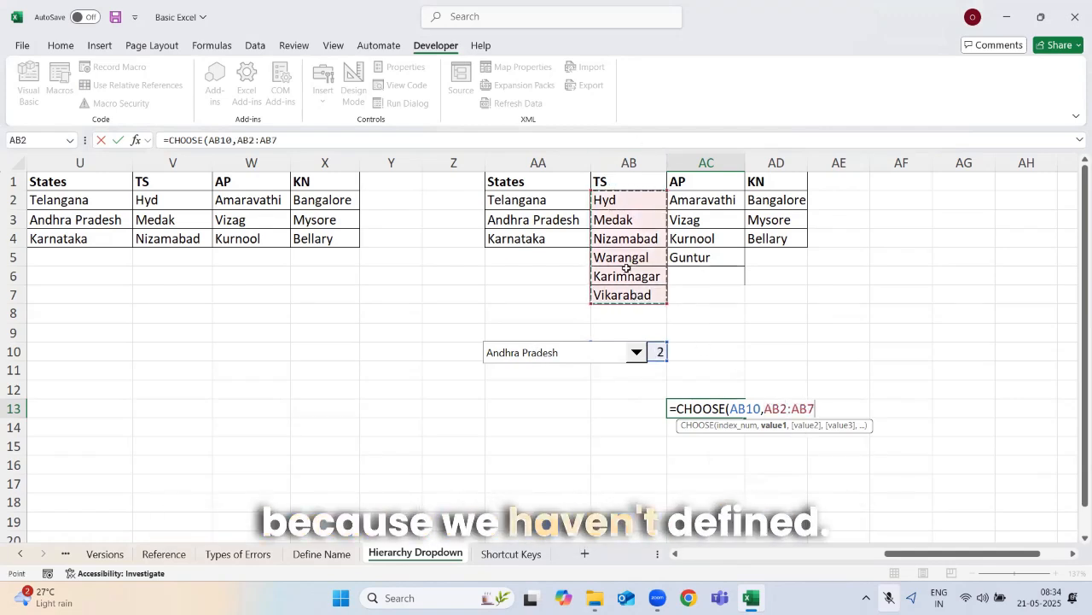
{"action": "type", "text": ","}
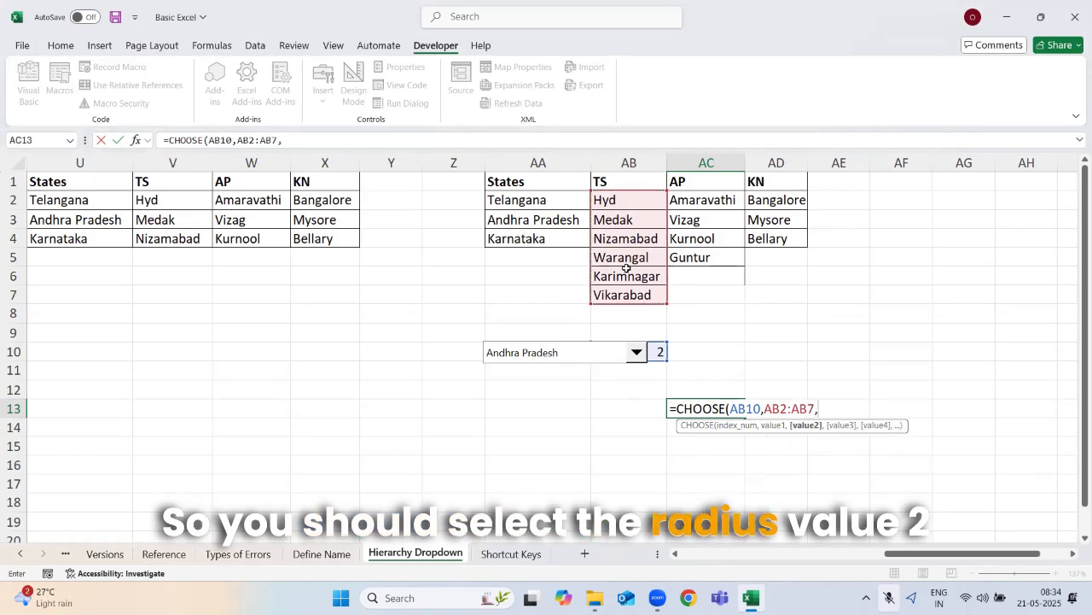
{"action": "left_click_drag", "start_coordinate": [705, 202], "coordinate": [713, 254]}
{"action": "type", "text": ","}
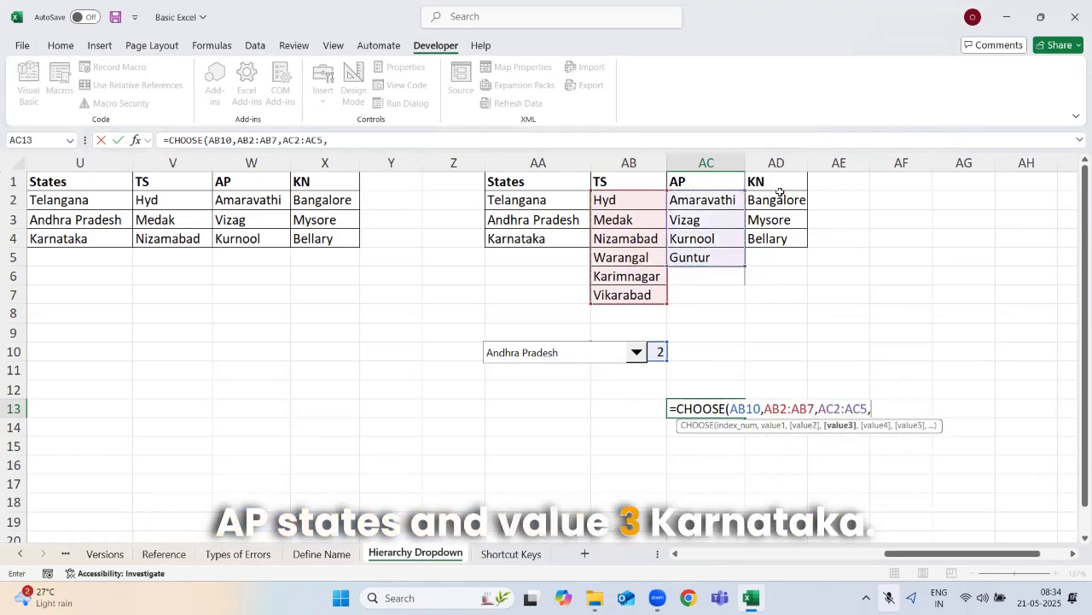
{"action": "left_click_drag", "start_coordinate": [780, 193], "coordinate": [785, 236]}
{"action": "type", "text": ")"}
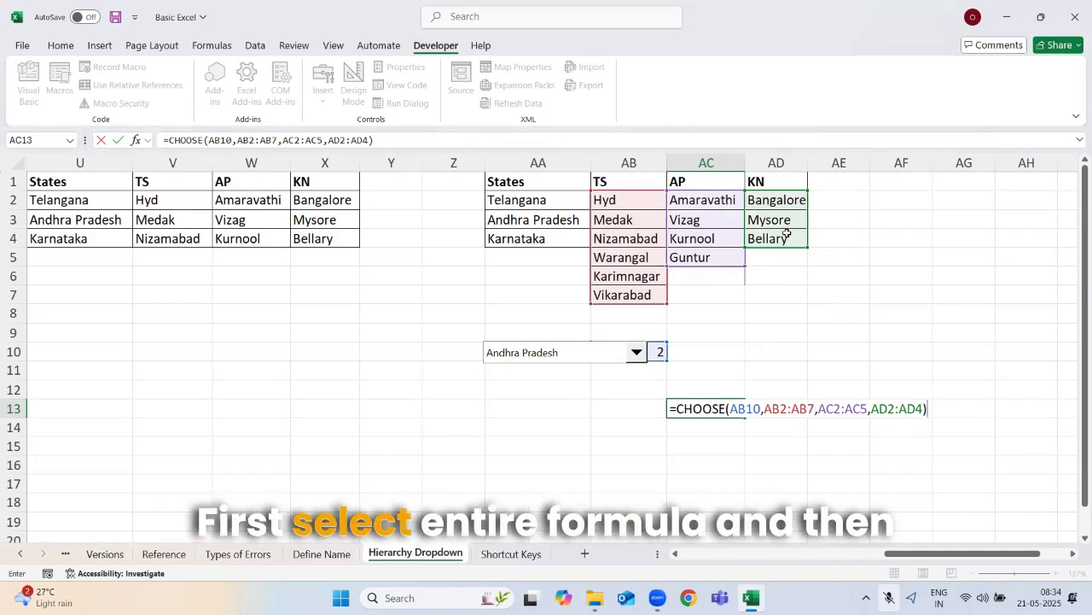
Make all references in AC13's formula absolute, giving =CHOOSE($AB$10,$AB$2:$AB$7,$AC$2:$AC$5,$AD$2:$AD$4), and enter it.
{"action": "key", "text": "shift+Home"}
{"action": "key", "text": "F4"}
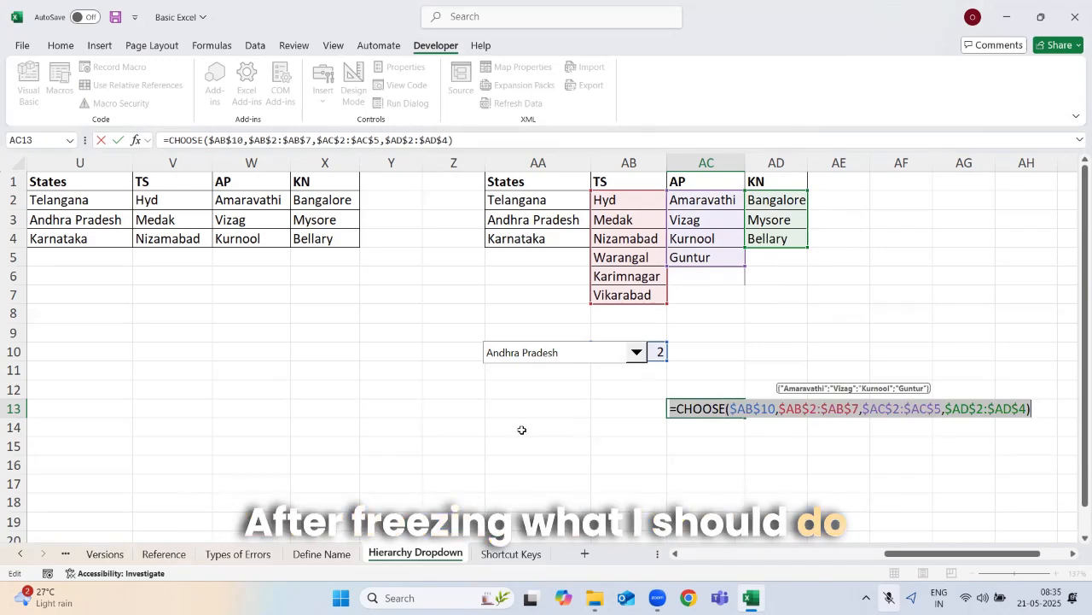
{"action": "key", "text": "Return"}
{"action": "left_click", "coordinate": [214, 45]}
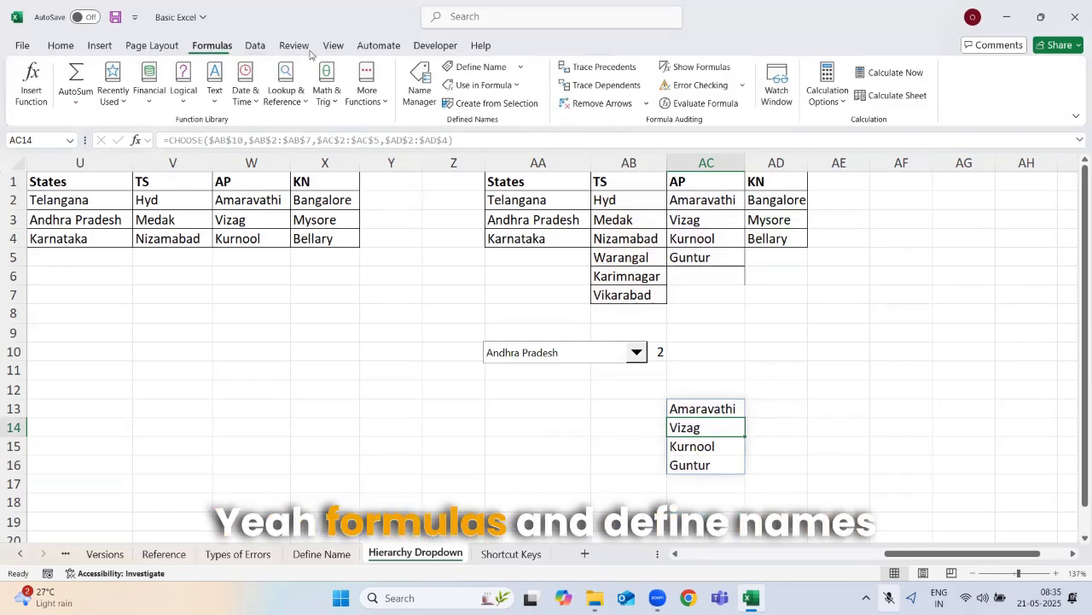
{"action": "left_click", "coordinate": [476, 72]}
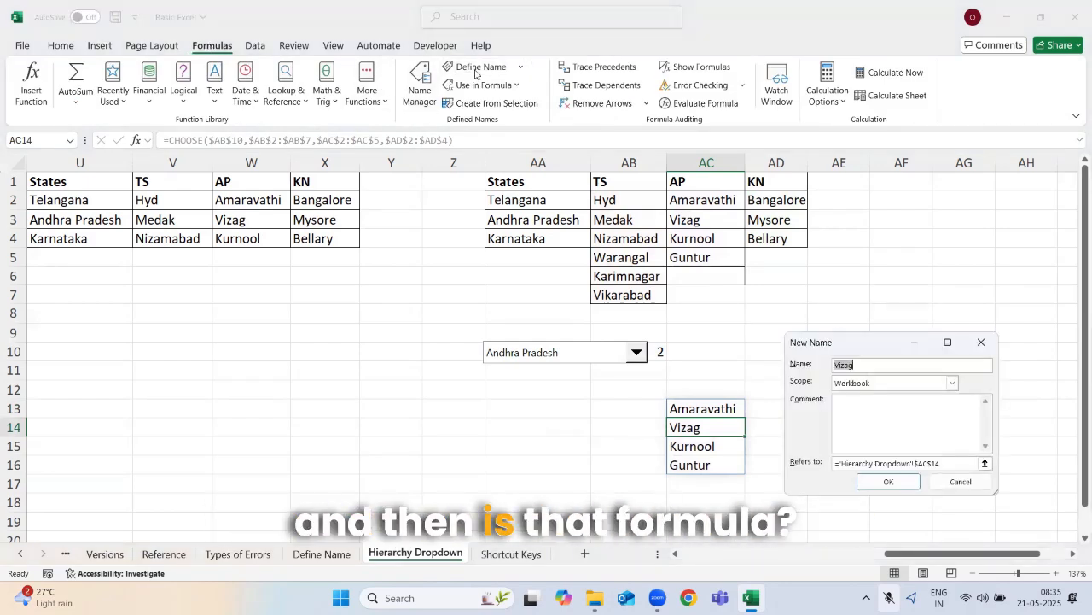
{"action": "key", "text": "Escape"}
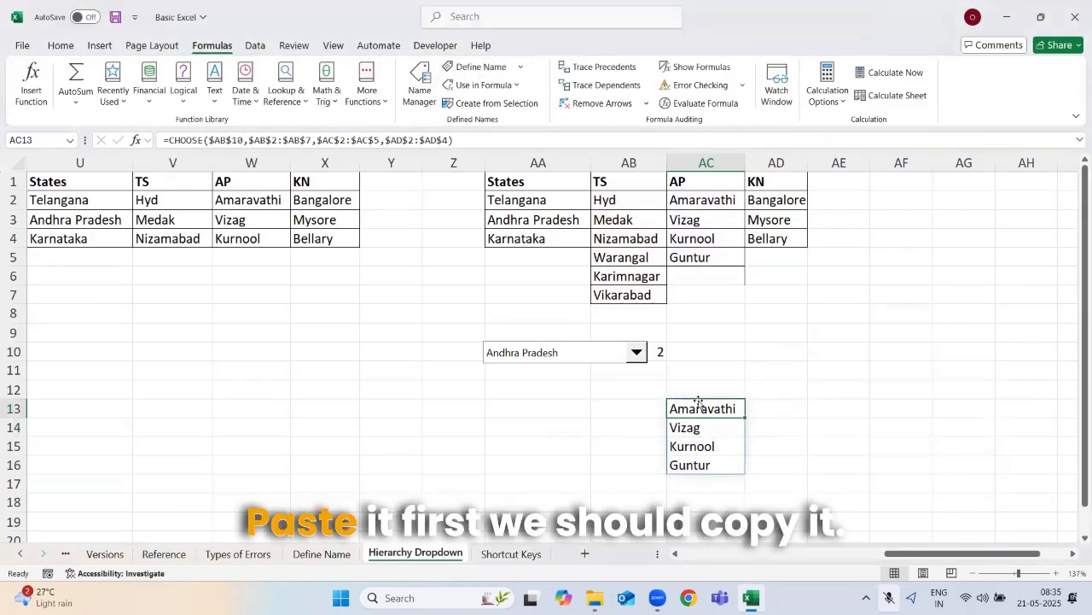
Copy the full CHOOSE formula from AC13 and define a new name that refers to the pasted formula.
{"action": "left_click", "coordinate": [711, 409]}
{"action": "double_click", "coordinate": [712, 409]}
{"action": "left_click_drag", "start_coordinate": [1032, 409], "coordinate": [516, 435]}
{"action": "key", "text": "ctrl+c"}
{"action": "key", "text": "Return"}
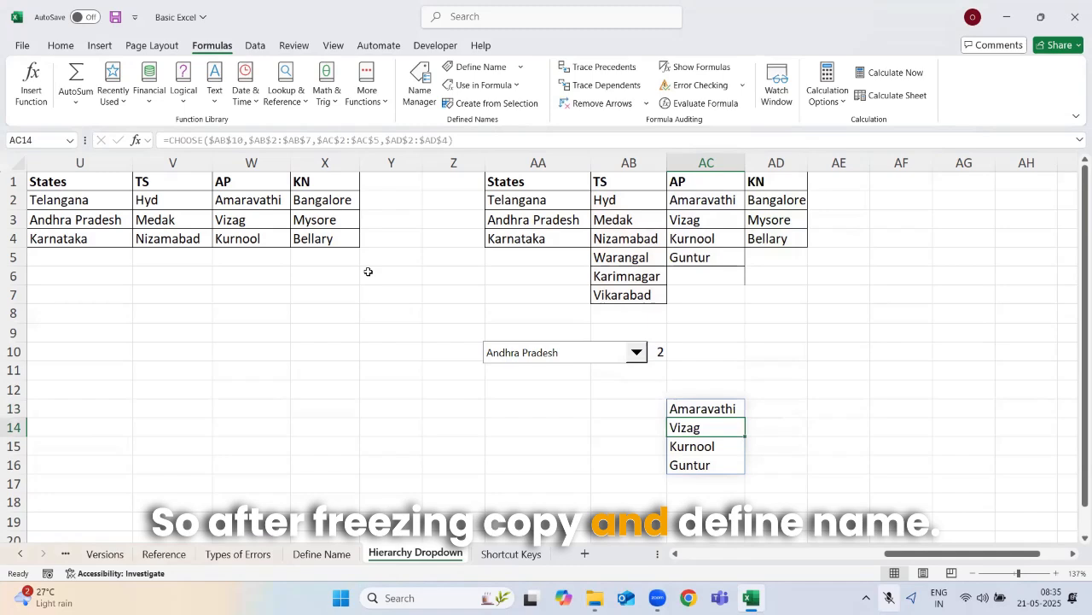
{"action": "left_click", "coordinate": [475, 67]}
{"action": "key", "text": "ctrl+v"}
{"action": "double_click", "coordinate": [845, 364]}
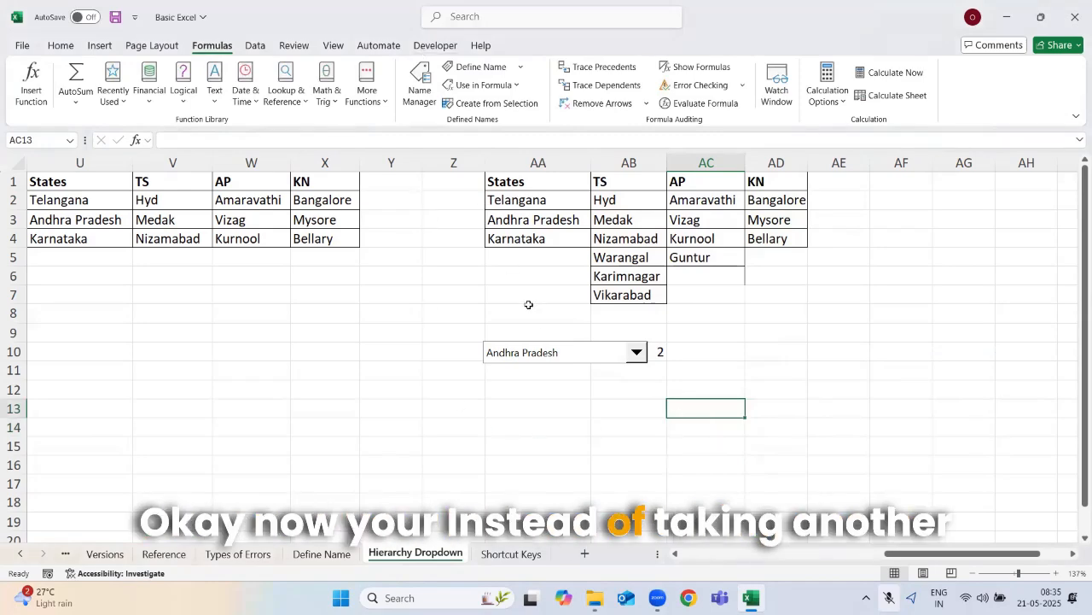
Duplicate the Andhra Pradesh combo box directly below the original and set the copy's input range to city.
{"action": "right_click", "coordinate": [545, 352]}
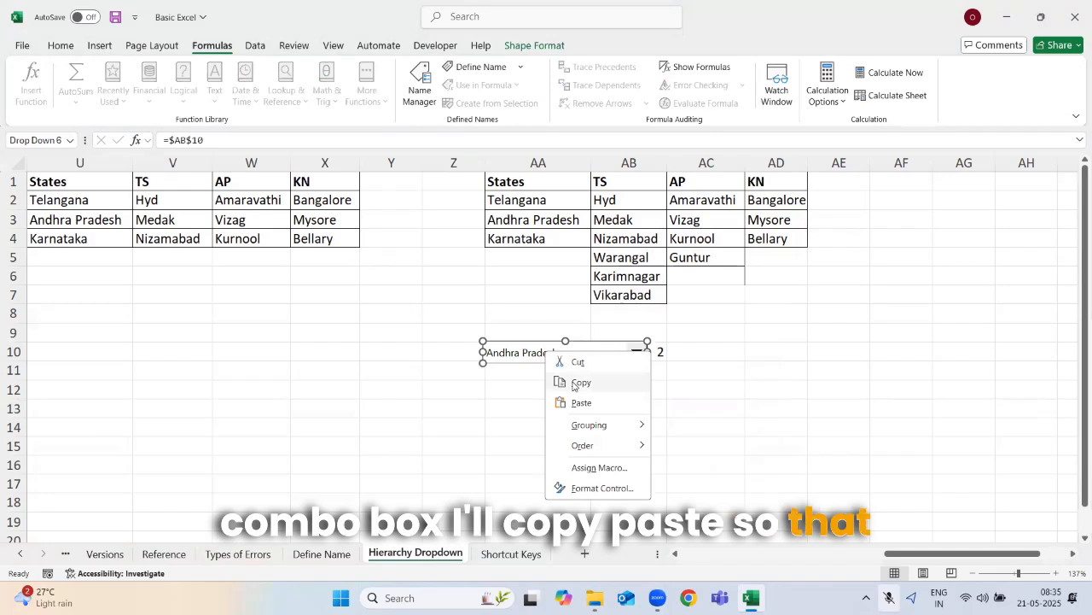
{"action": "left_click", "coordinate": [577, 382]}
{"action": "key", "text": "ctrl+v"}
{"action": "right_click", "coordinate": [572, 380]}
{"action": "left_click", "coordinate": [610, 512]}
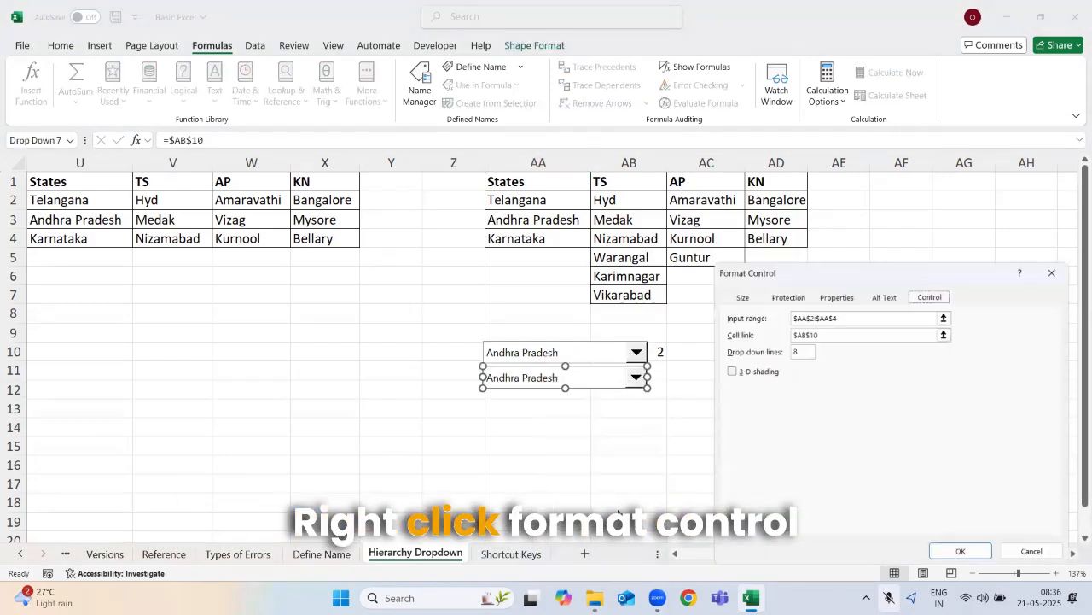
{"action": "triple_click", "coordinate": [883, 316]}
{"action": "key", "text": "BackSpace"}
{"action": "type", "text": "city"}
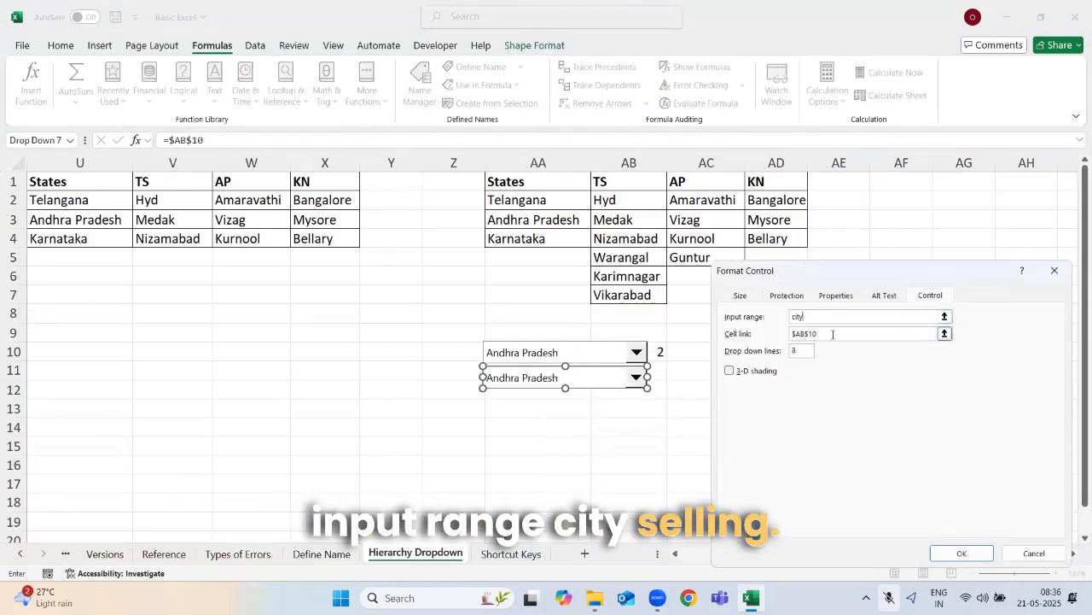
{"action": "key", "text": "Return"}
Select both combo boxes and move them right together so they cover the linked cell AB10.
{"action": "left_click", "coordinate": [632, 350], "text": "ctrl"}
{"action": "left_click_drag", "start_coordinate": [631, 350], "coordinate": [678, 352]}
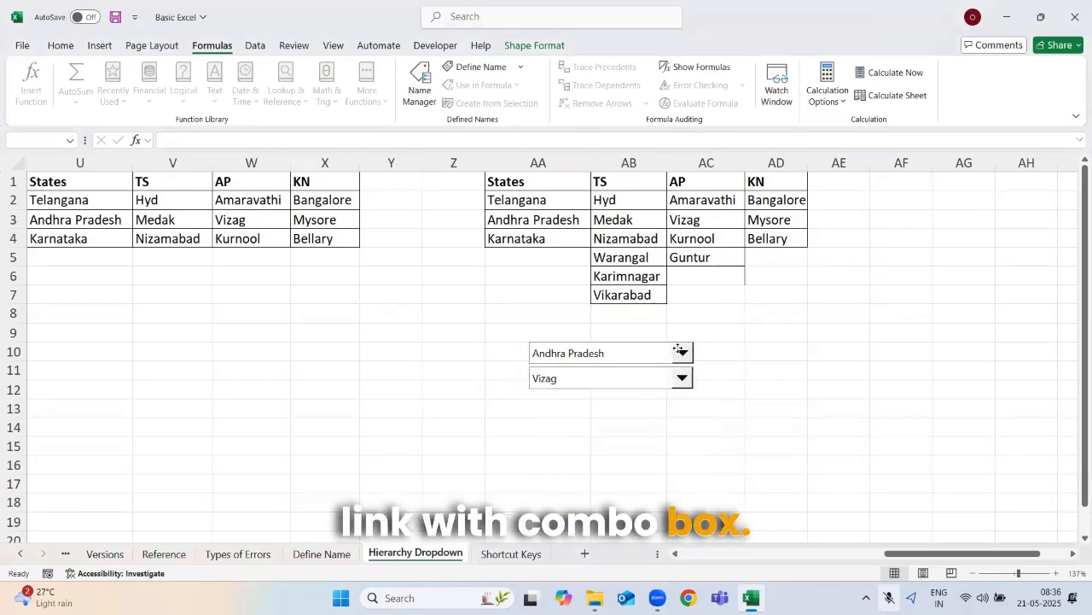
{"action": "left_click", "coordinate": [730, 461]}
Test the linked combo boxes with Karnataka and Bellary, set them to Telangana and Warangal, and save the workbook.
{"action": "left_click", "coordinate": [597, 386]}
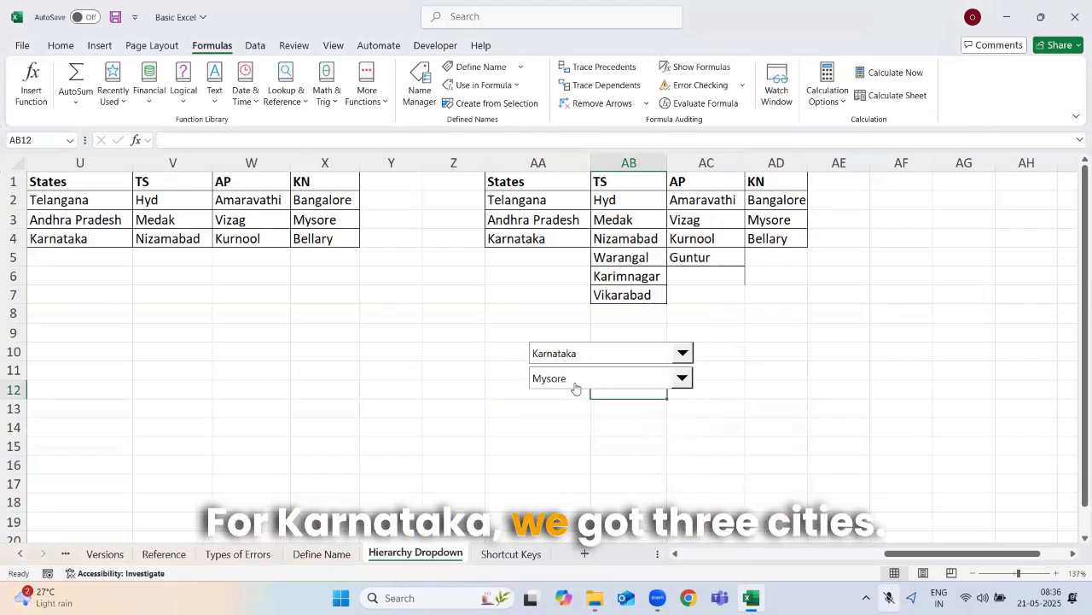
{"action": "left_click", "coordinate": [578, 381]}
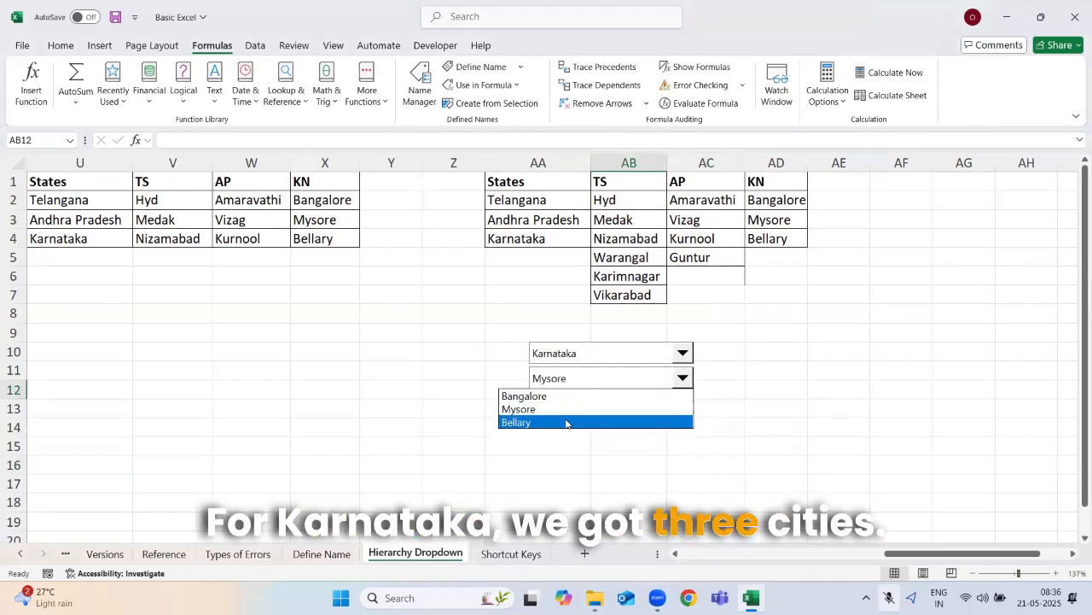
{"action": "left_click", "coordinate": [555, 420]}
{"action": "left_click", "coordinate": [565, 358]}
{"action": "left_click", "coordinate": [559, 368]}
{"action": "left_click", "coordinate": [566, 377]}
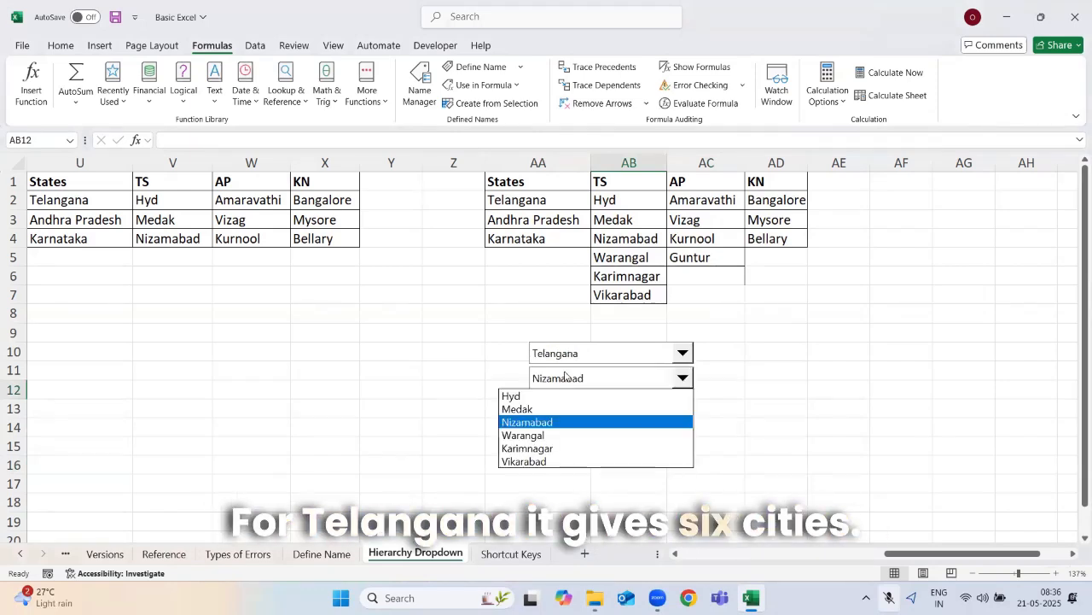
{"action": "left_click", "coordinate": [522, 435]}
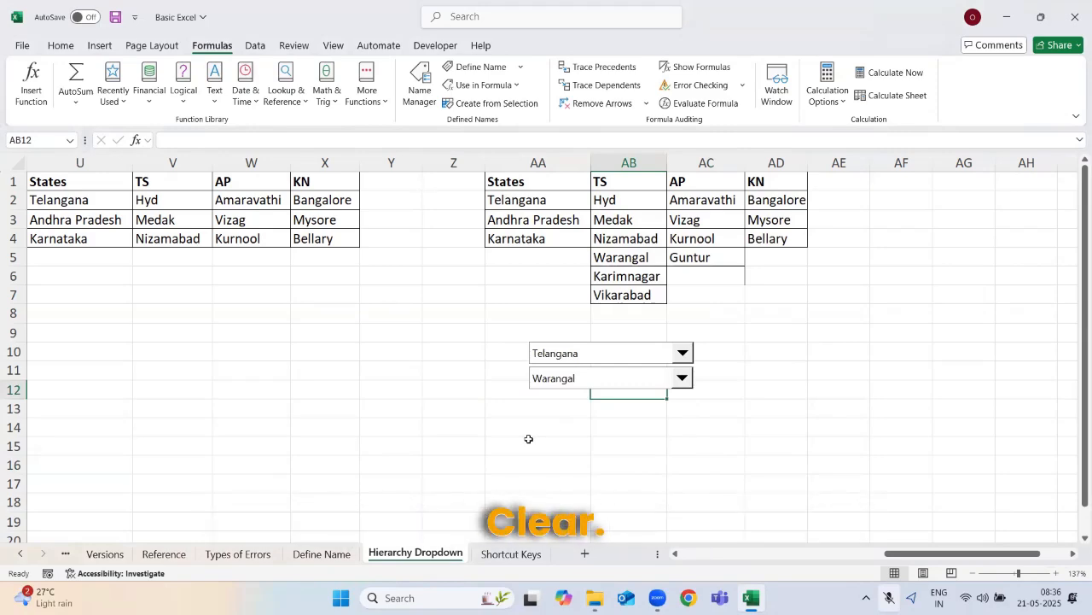
{"action": "key", "text": "ctrl+s"}
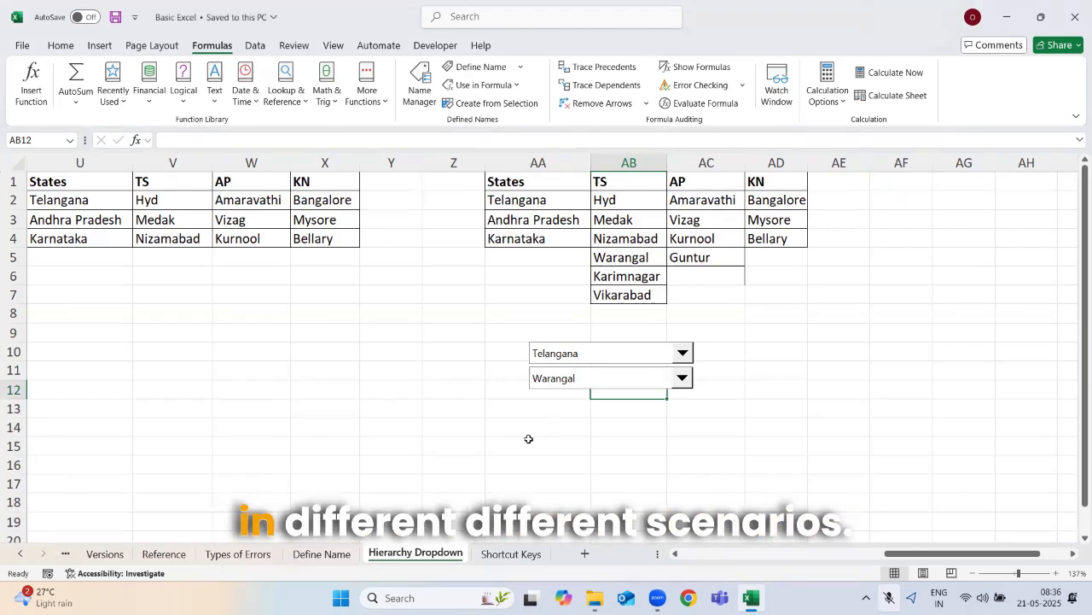
Switch to the Lookup Reference Functions workbook, view the Feb and Mar sheets, and open the Choose sheet.
{"action": "left_click", "coordinate": [1007, 16]}
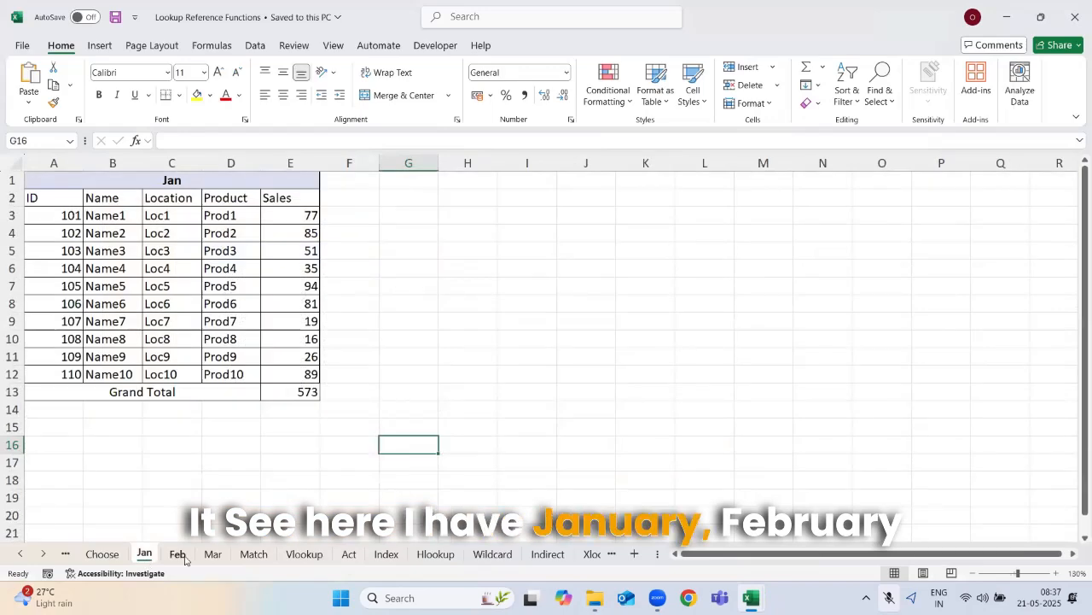
{"action": "left_click", "coordinate": [176, 554]}
{"action": "left_click", "coordinate": [212, 554]}
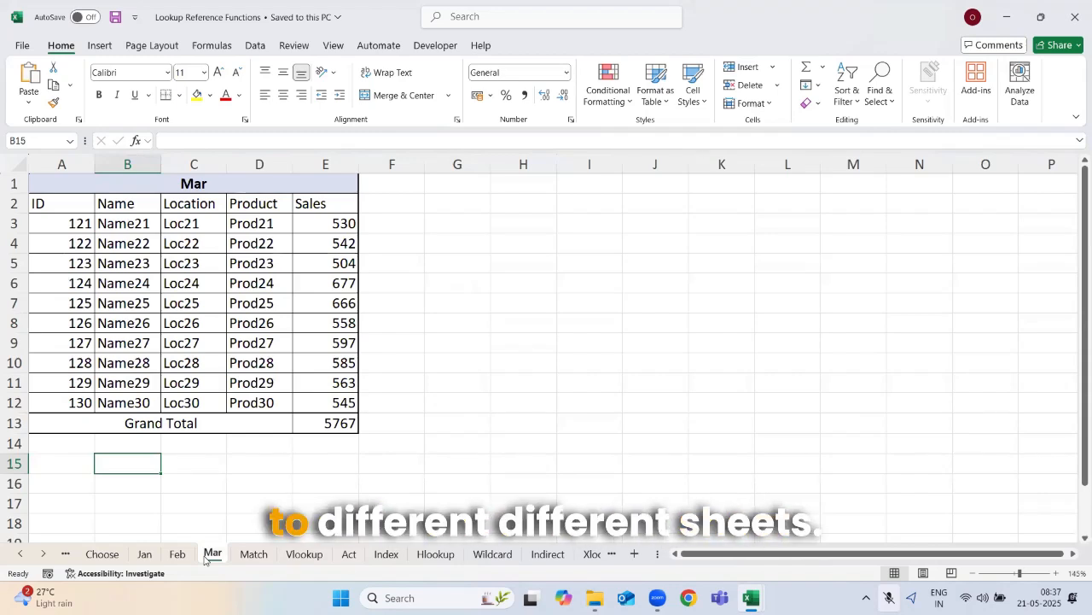
{"action": "left_click", "coordinate": [104, 554]}
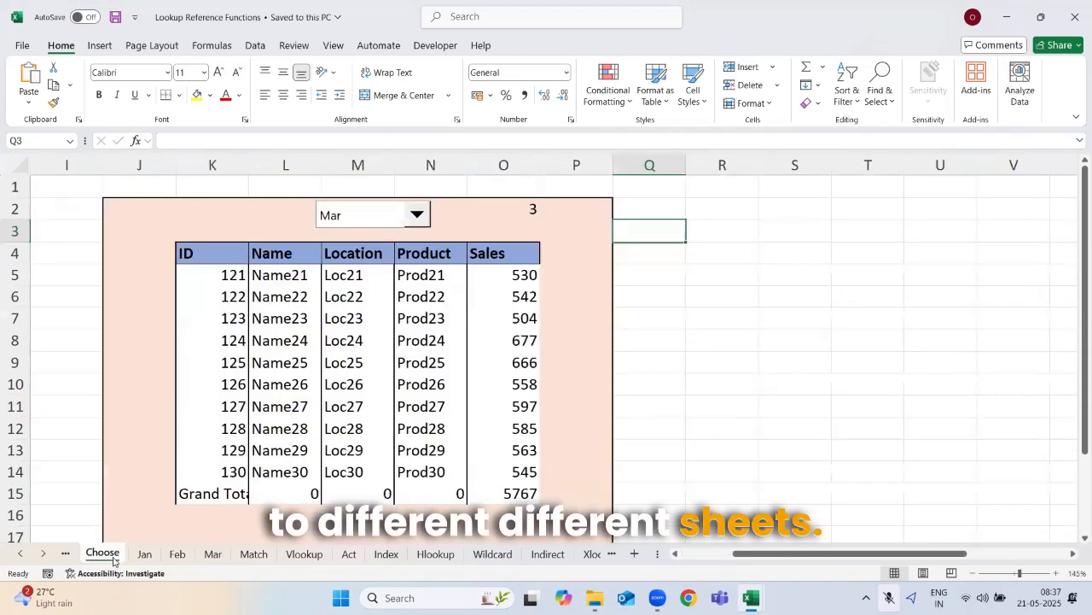
View the Choose sheet's report for Feb, Jan and Mar with the month combo box, and close the workbook.
{"action": "left_click", "coordinate": [366, 212]}
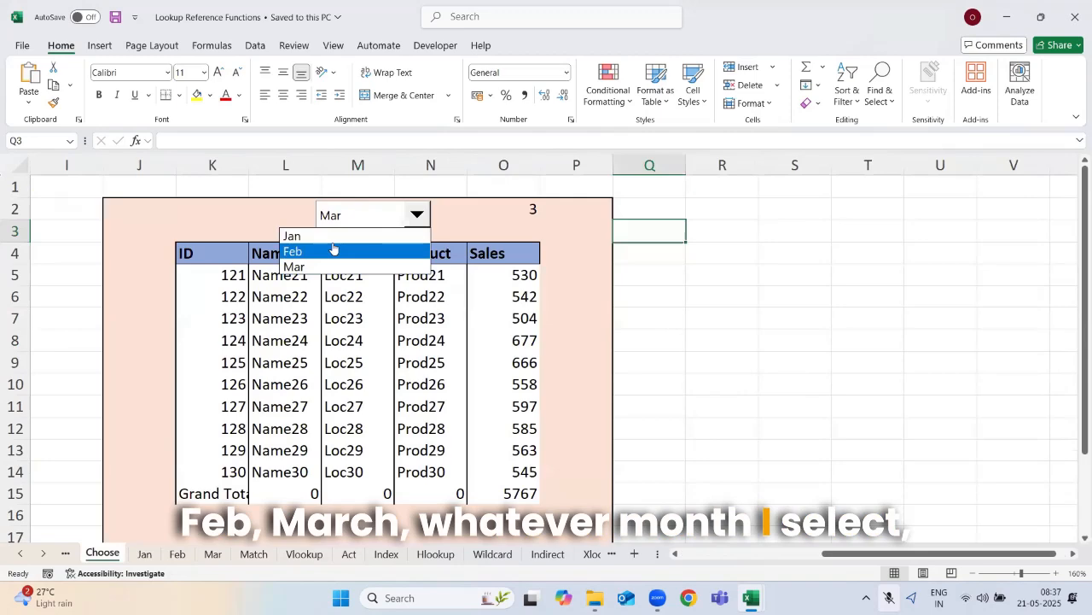
{"action": "left_click", "coordinate": [333, 250]}
{"action": "left_click", "coordinate": [354, 224]}
{"action": "left_click", "coordinate": [333, 237]}
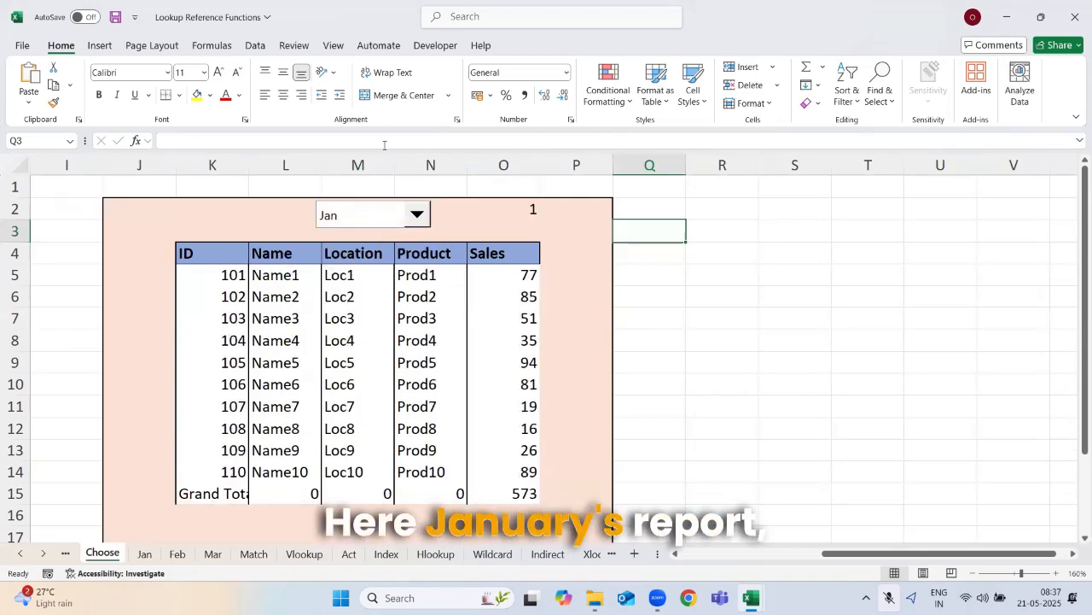
{"action": "left_click", "coordinate": [380, 213]}
{"action": "left_click", "coordinate": [333, 264]}
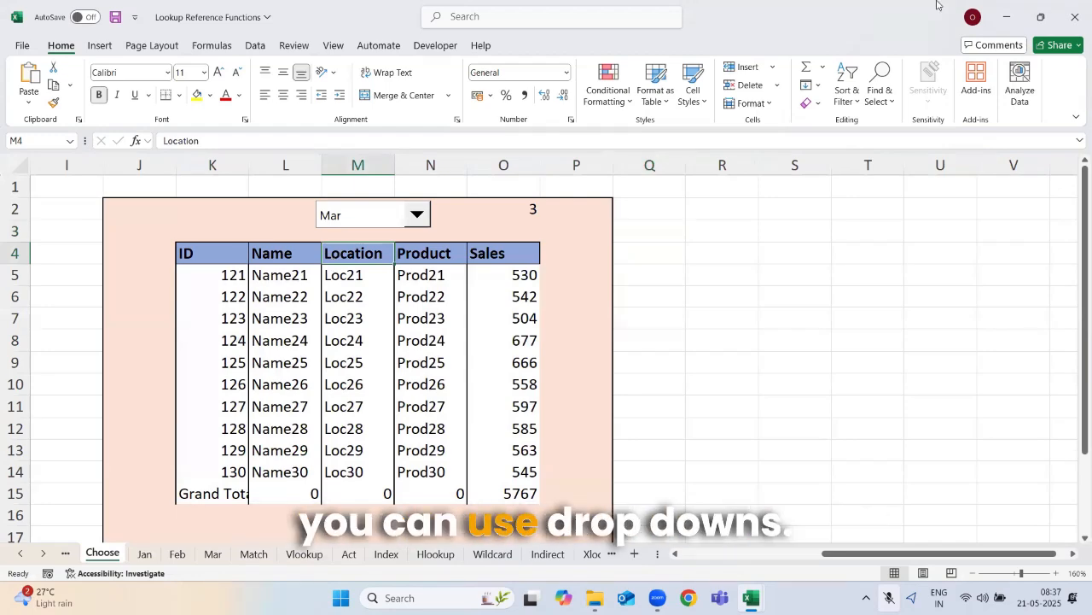
{"action": "left_click", "coordinate": [1076, 7]}
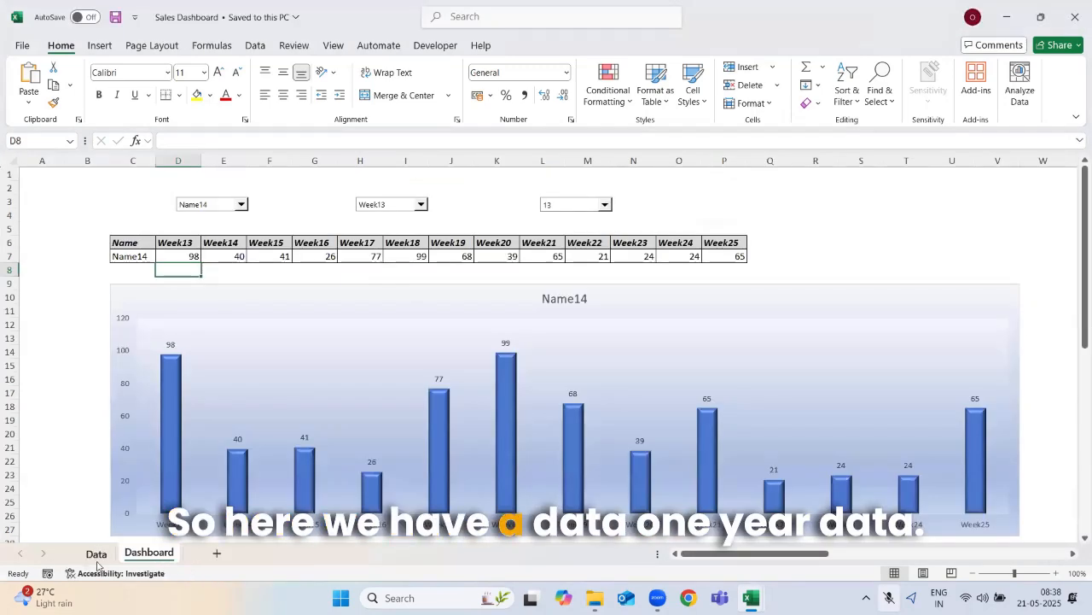
Examine the Data sheet's week columns and names column, and compare them with the Dashboard's name and week combo box lists.
{"action": "left_click", "coordinate": [96, 559]}
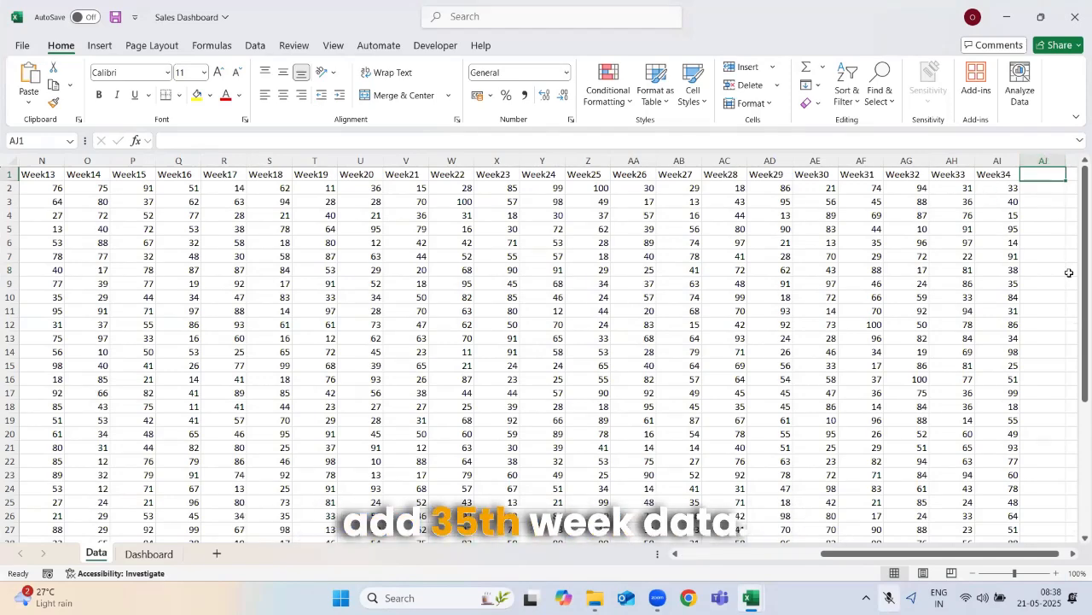
{"action": "left_click", "coordinate": [854, 275]}
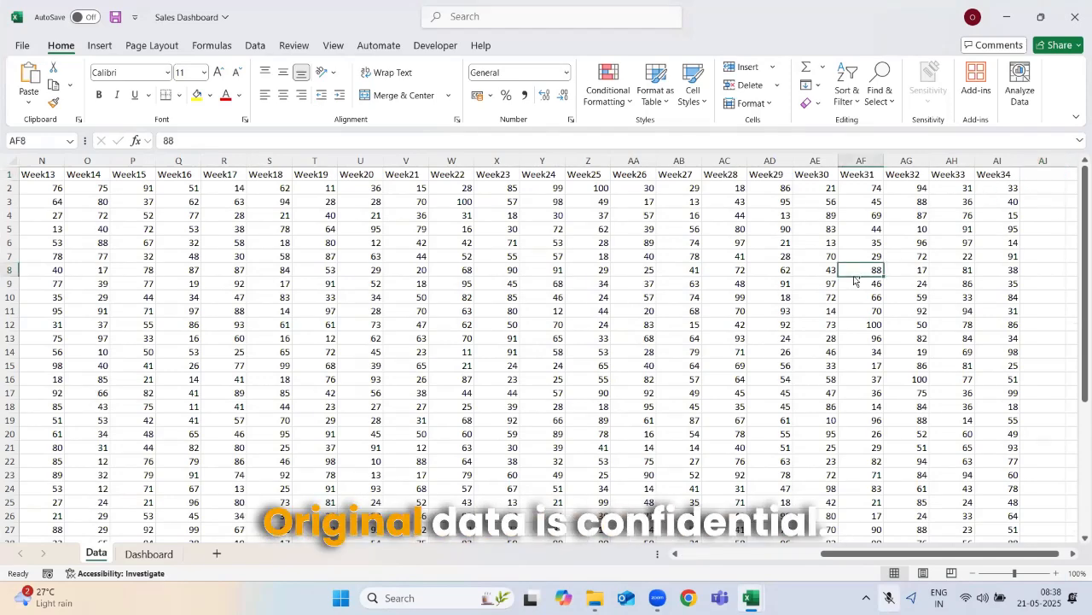
{"action": "key", "text": "ctrl+Left"}
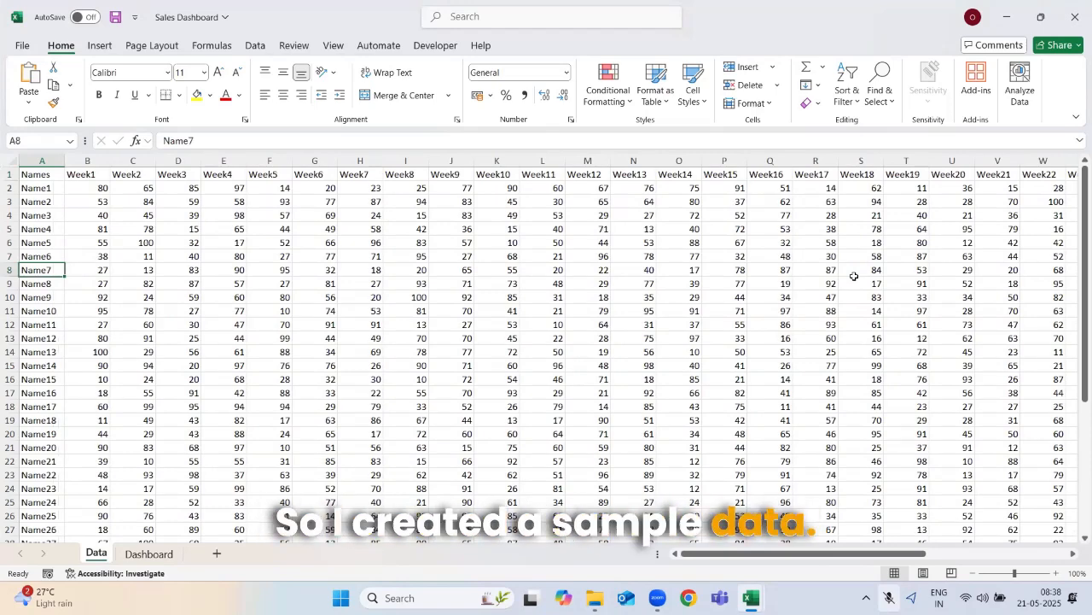
{"action": "key", "text": "ctrl+Down"}
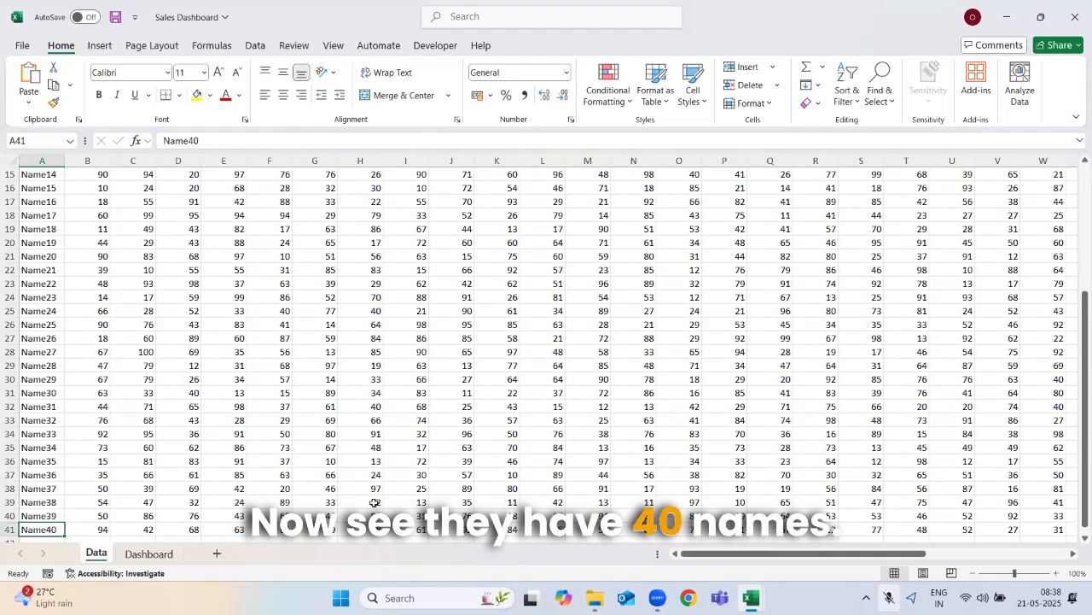
{"action": "key", "text": "ctrl+Page_Down"}
{"action": "left_click", "coordinate": [242, 205]}
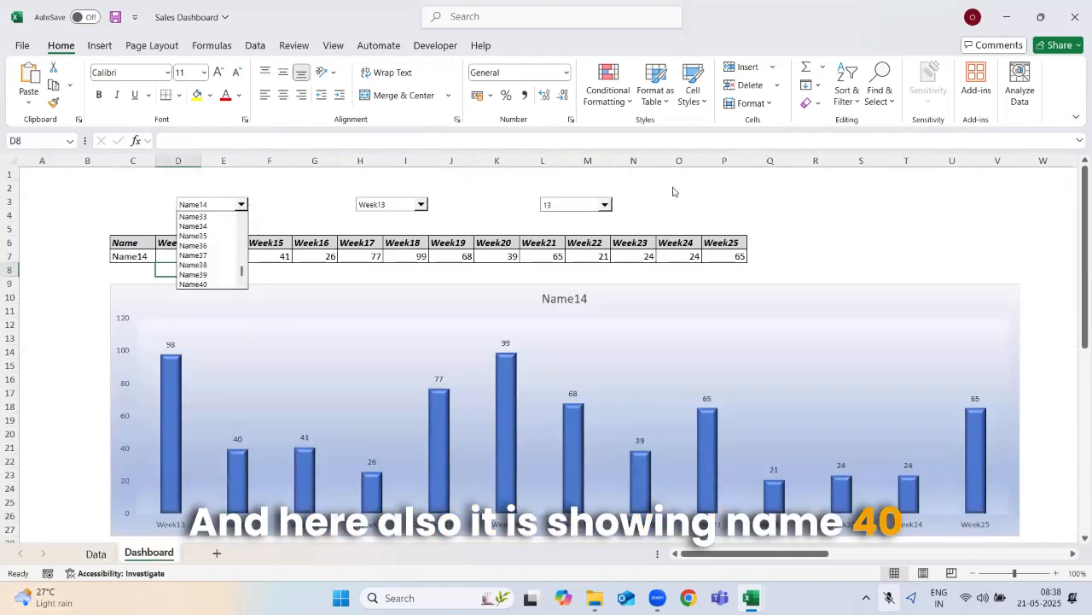
{"action": "left_click", "coordinate": [420, 205]}
{"action": "left_click", "coordinate": [421, 205]}
{"action": "scroll", "coordinate": [390, 247], "scroll_direction": "down", "scroll_amount": 5}
Add a new name in cell A42 of the Data sheet and check the Dashboard's name combo box list.
{"action": "left_click", "coordinate": [85, 553]}
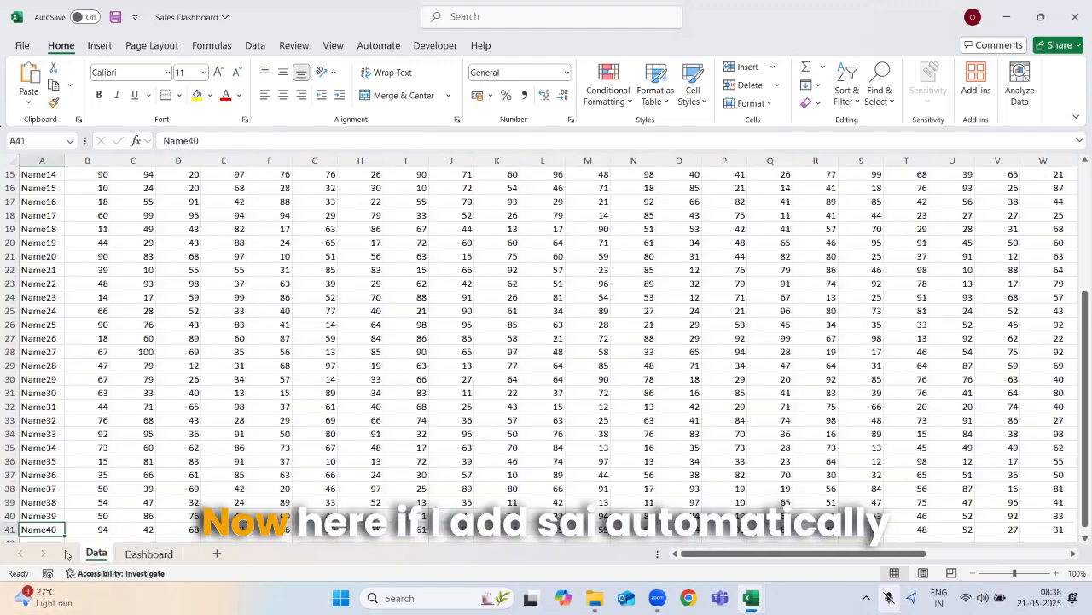
{"action": "key", "text": "Down"}
{"action": "type", "text": "S"}
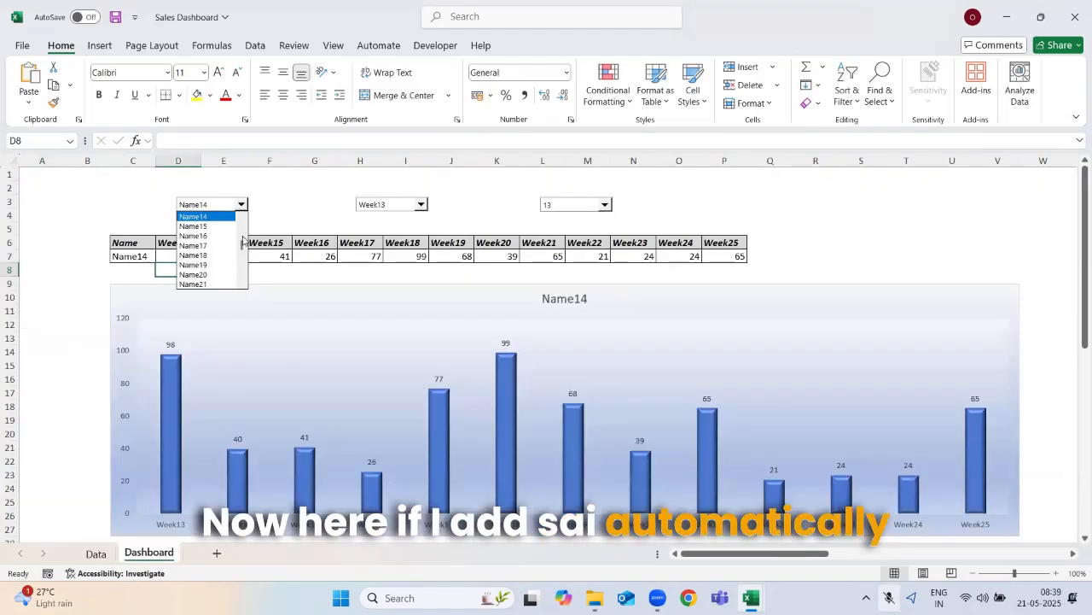
{"action": "scroll", "coordinate": [241, 273], "scroll_direction": "down", "scroll_amount": 2}
Try a Week35 header in AJ1 of the Data sheet, check the Dashboard's week list, and delete the header.
{"action": "left_click", "coordinate": [96, 555]}
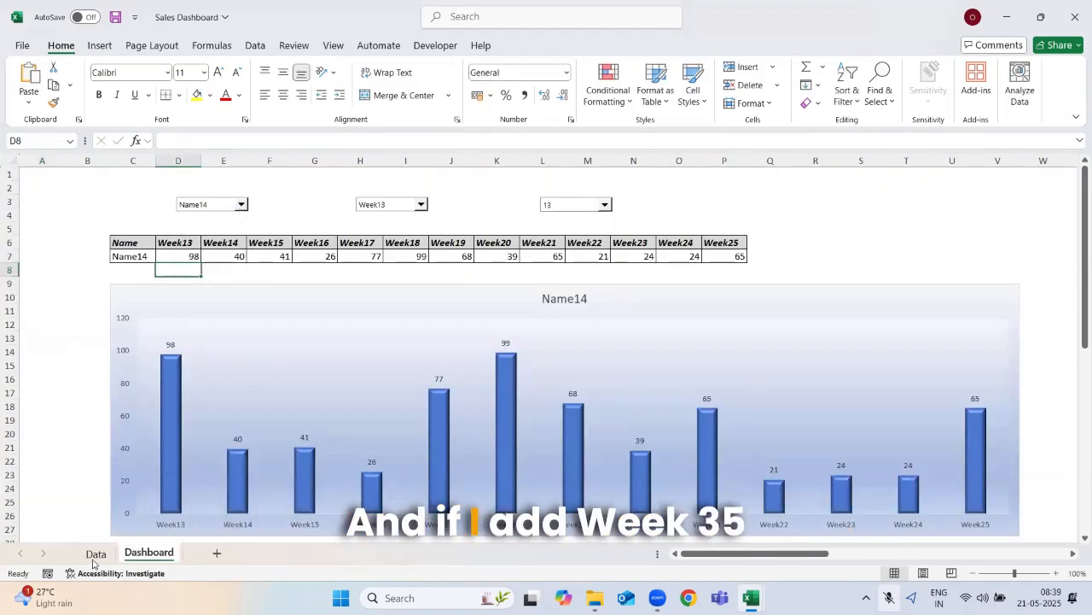
{"action": "left_click", "coordinate": [96, 554]}
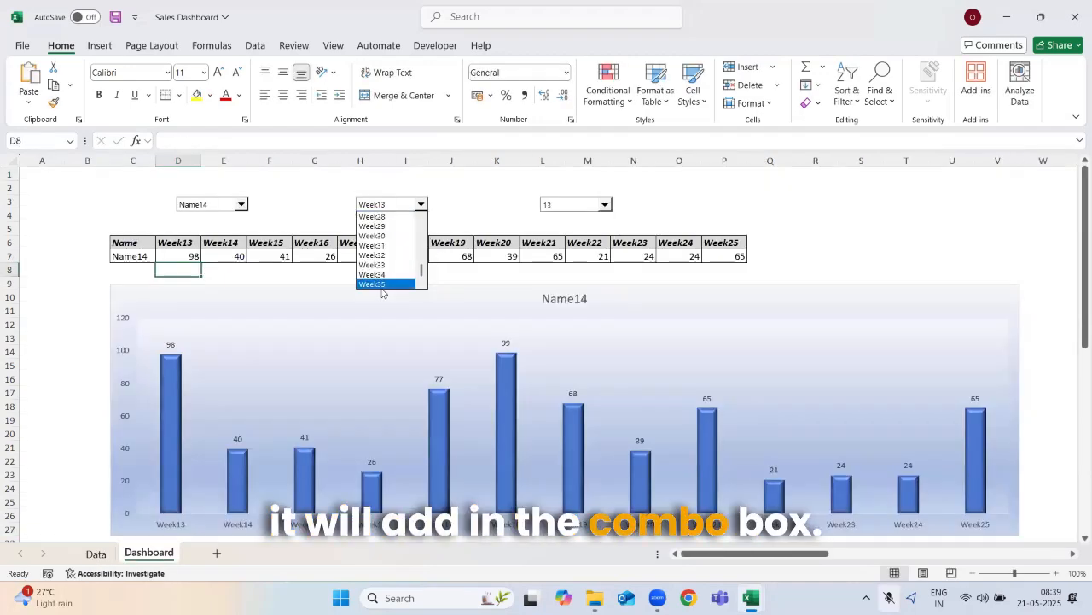
{"action": "left_click", "coordinate": [316, 176]}
{"action": "left_click", "coordinate": [95, 555]}
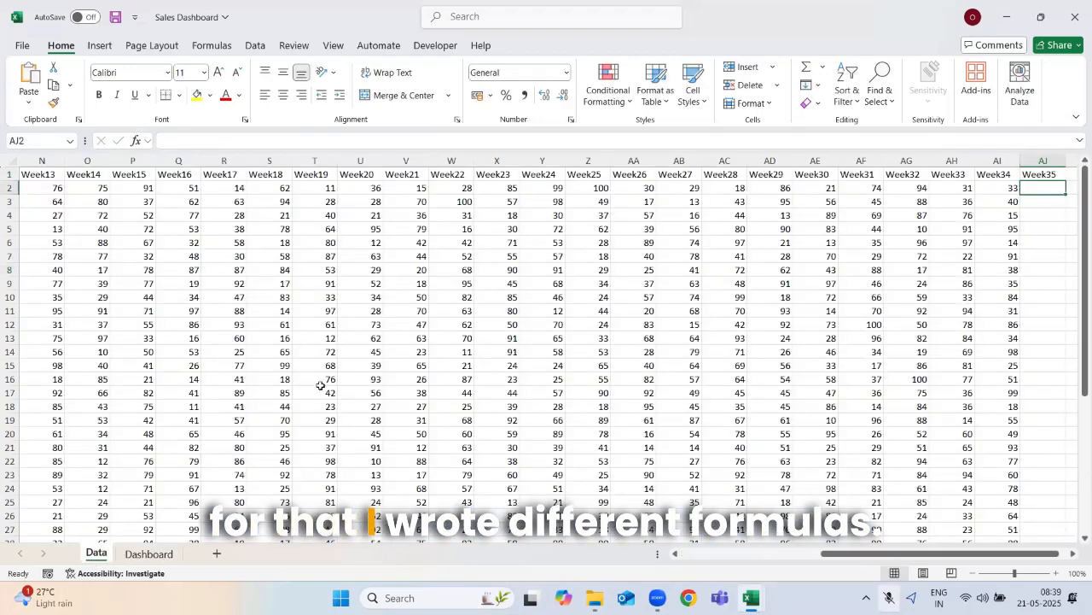
{"action": "key", "text": "Delete"}
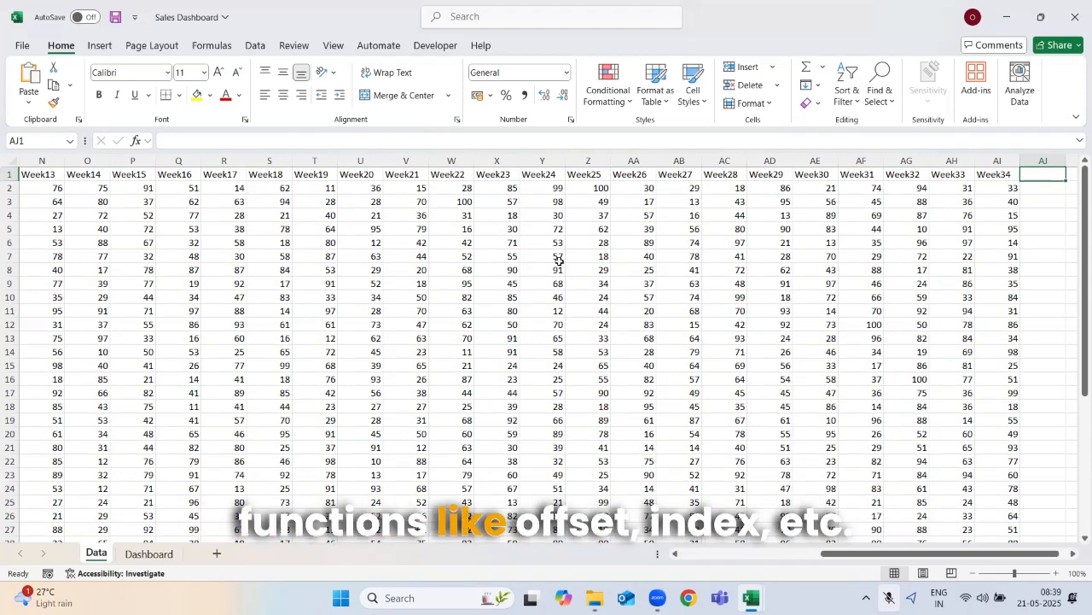
Set the number of weeks shown on the Dashboard to 9.
{"action": "left_click", "coordinate": [149, 553]}
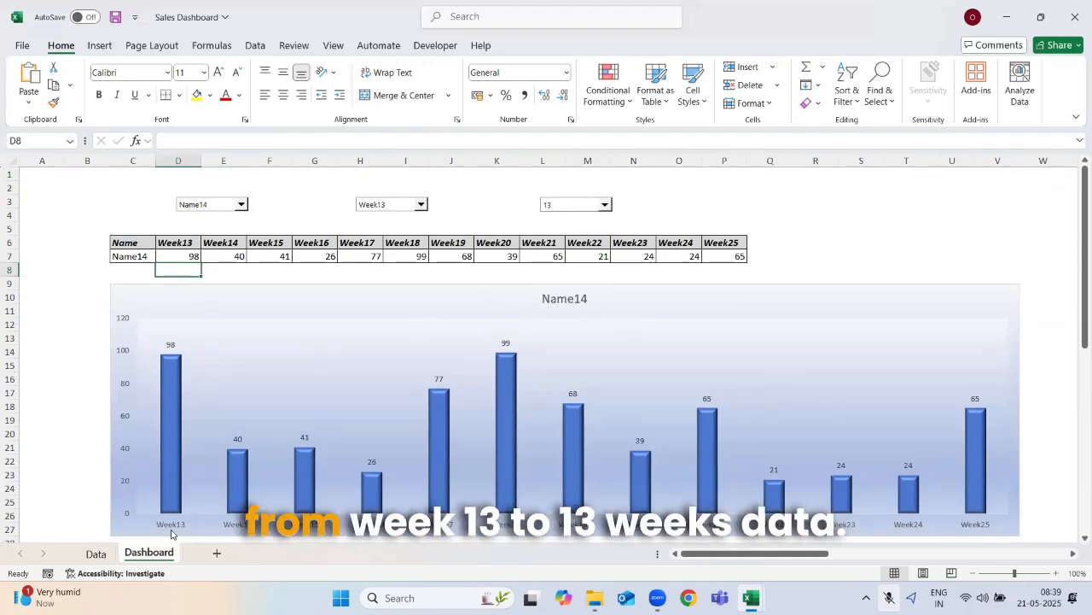
{"action": "left_click", "coordinate": [603, 204]}
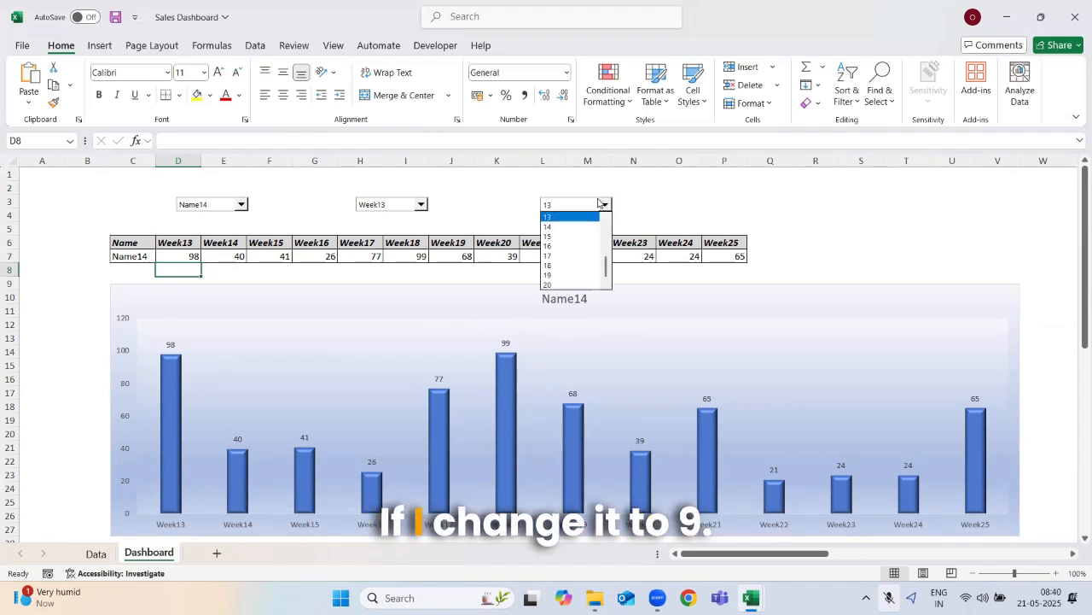
{"action": "left_click", "coordinate": [606, 227]}
{"action": "left_click", "coordinate": [550, 245]}
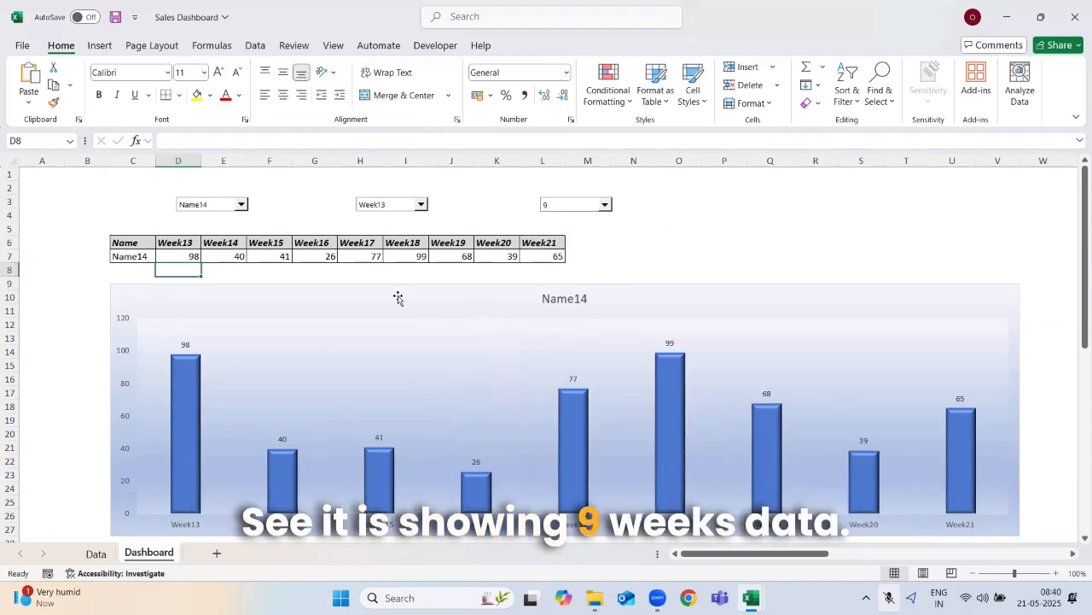
Set the Dashboard's name combo box to Name17 and the starting week to Week16.
{"action": "left_click", "coordinate": [244, 215]}
{"action": "left_click", "coordinate": [227, 208]}
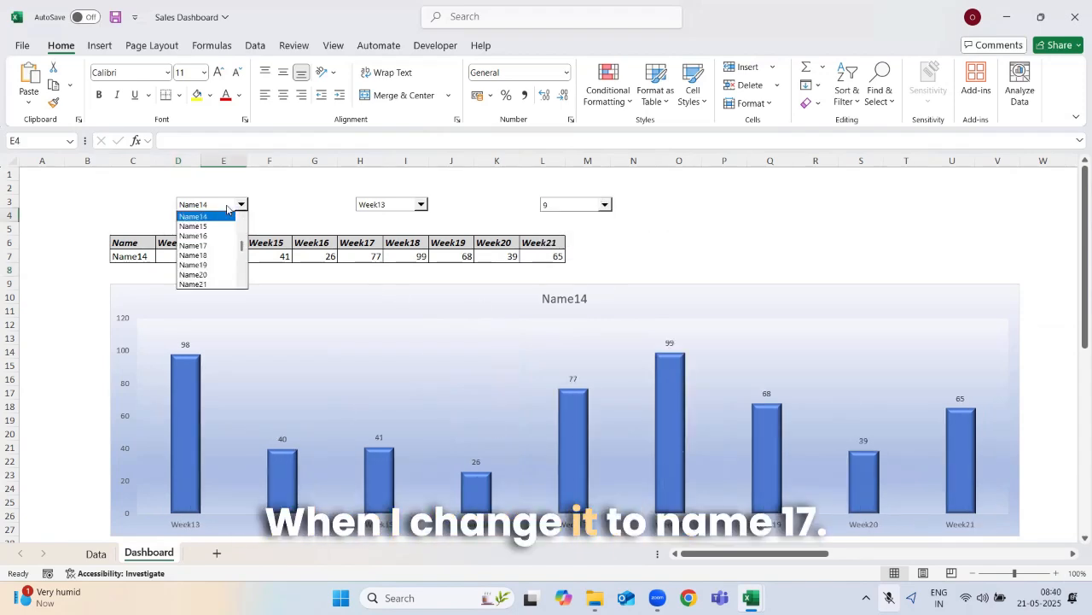
{"action": "left_click", "coordinate": [195, 245]}
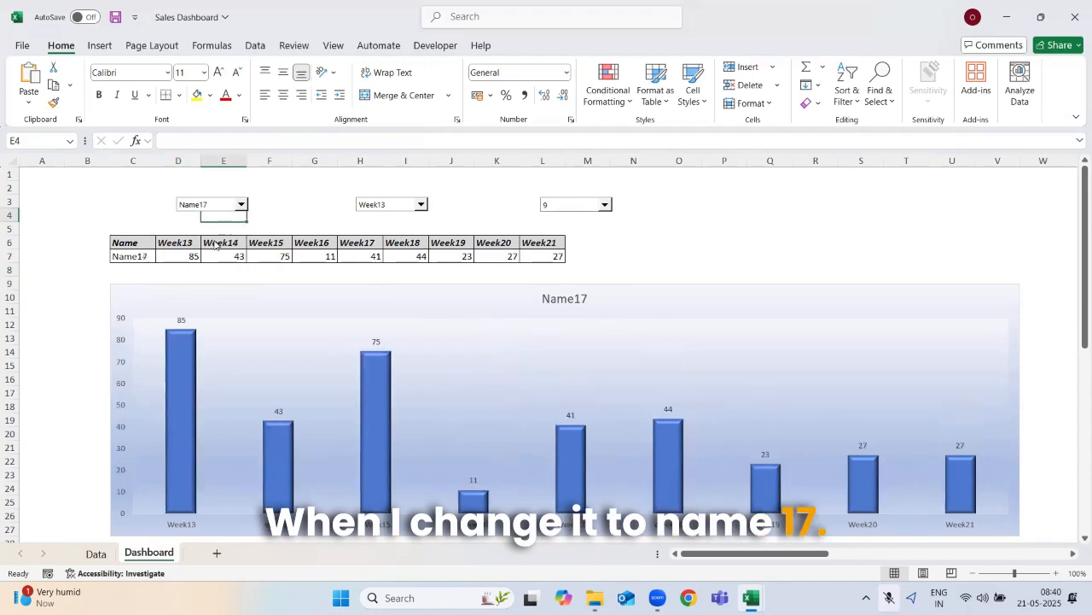
{"action": "left_click", "coordinate": [378, 205]}
{"action": "left_click", "coordinate": [382, 236]}
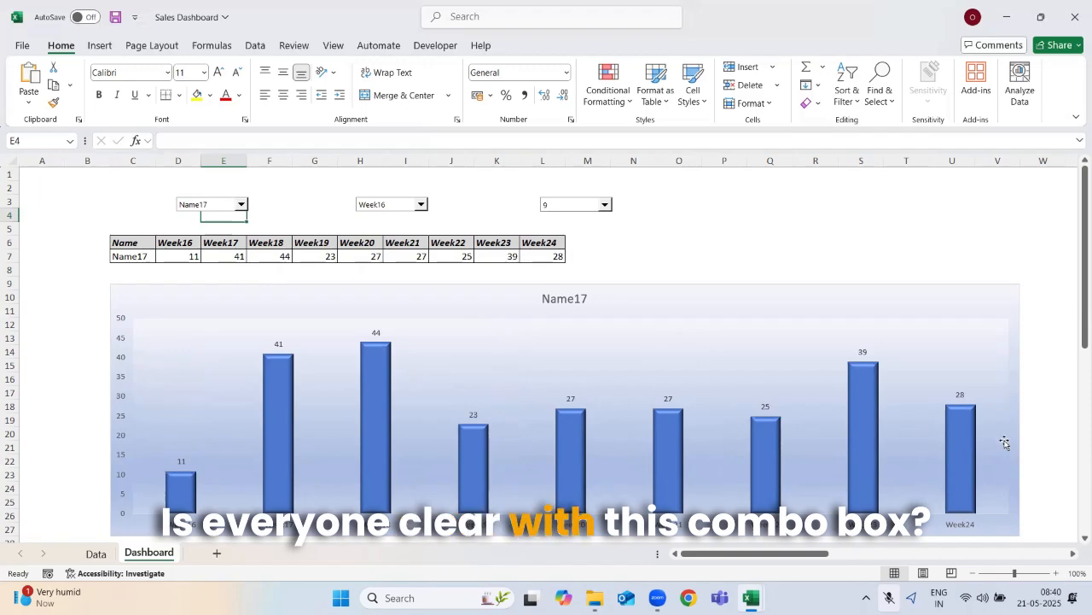
Close the Sales Dashboard workbook and return to the Hierarchy Dropdown sheet of Basic Excel.
{"action": "left_click", "coordinate": [1076, 16]}
{"action": "left_click", "coordinate": [611, 491]}
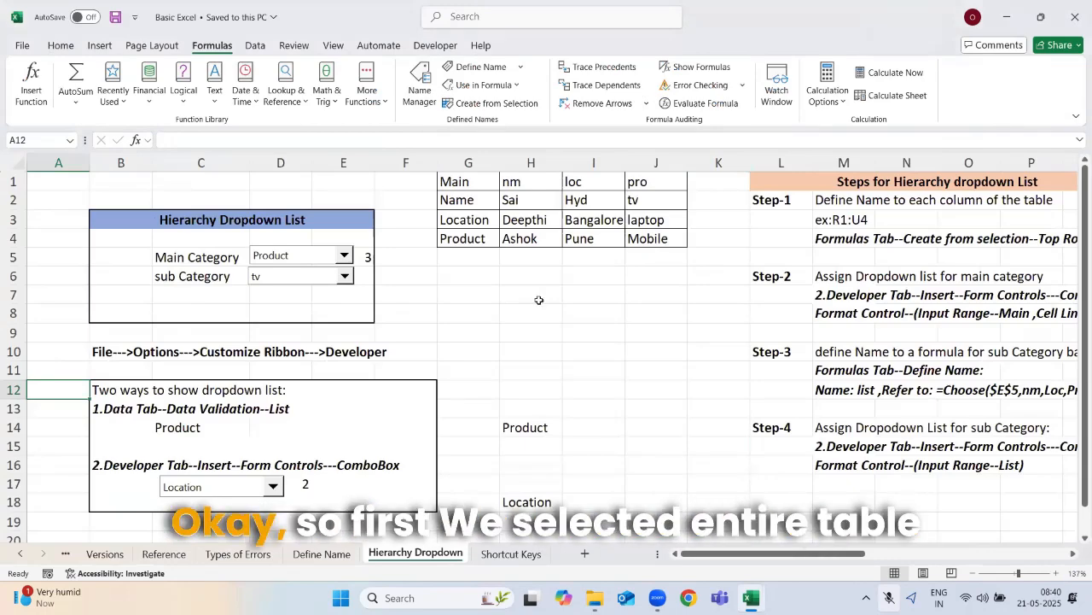
Create names for the columns of table G1:J4 from its top row only.
{"action": "left_click_drag", "start_coordinate": [456, 181], "coordinate": [657, 239]}
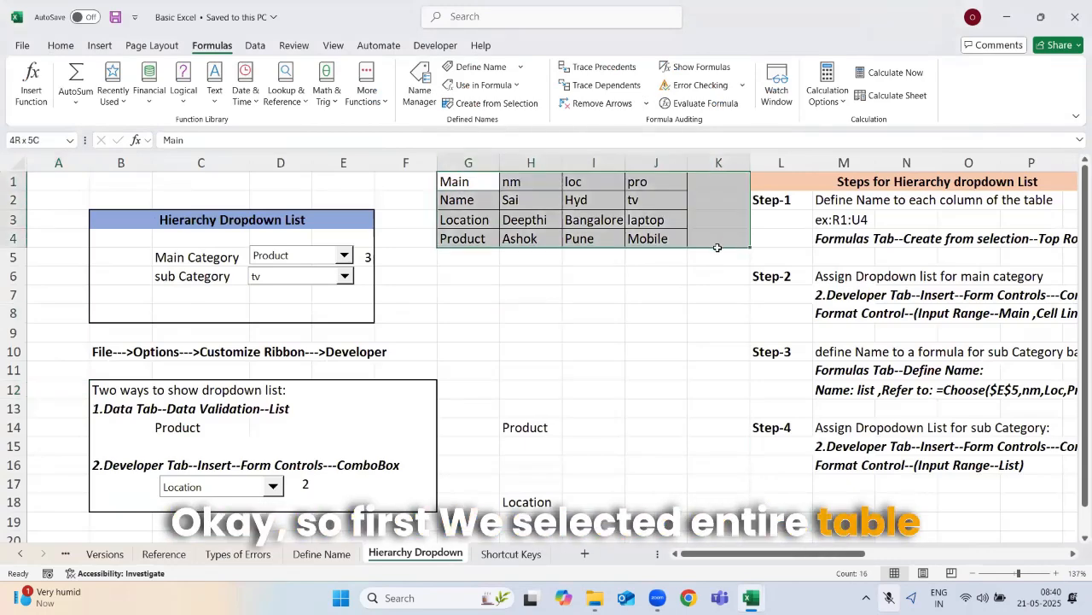
{"action": "left_click", "coordinate": [453, 103]}
{"action": "left_click", "coordinate": [825, 411]}
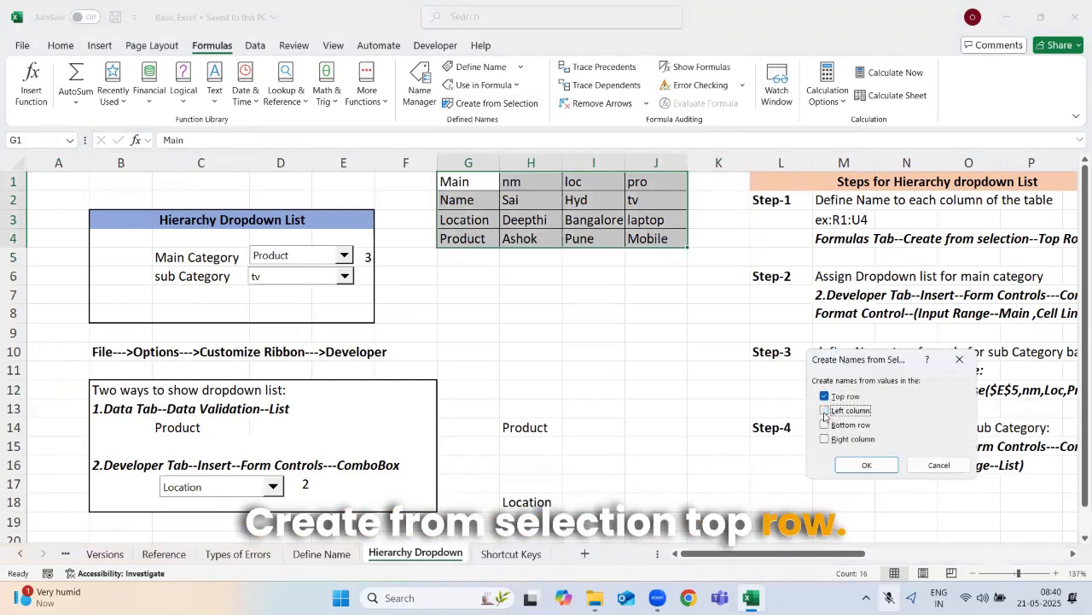
{"action": "left_click", "coordinate": [861, 467]}
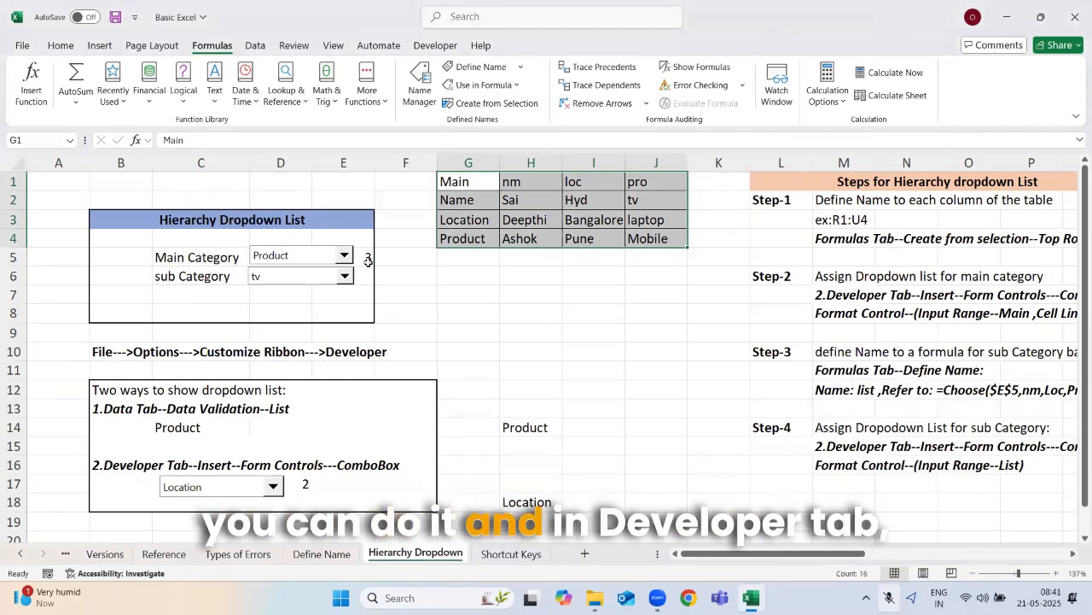
Review the Main Category combo box's input range and cell link settings, and set the combo box to Location.
{"action": "left_click", "coordinate": [435, 46]}
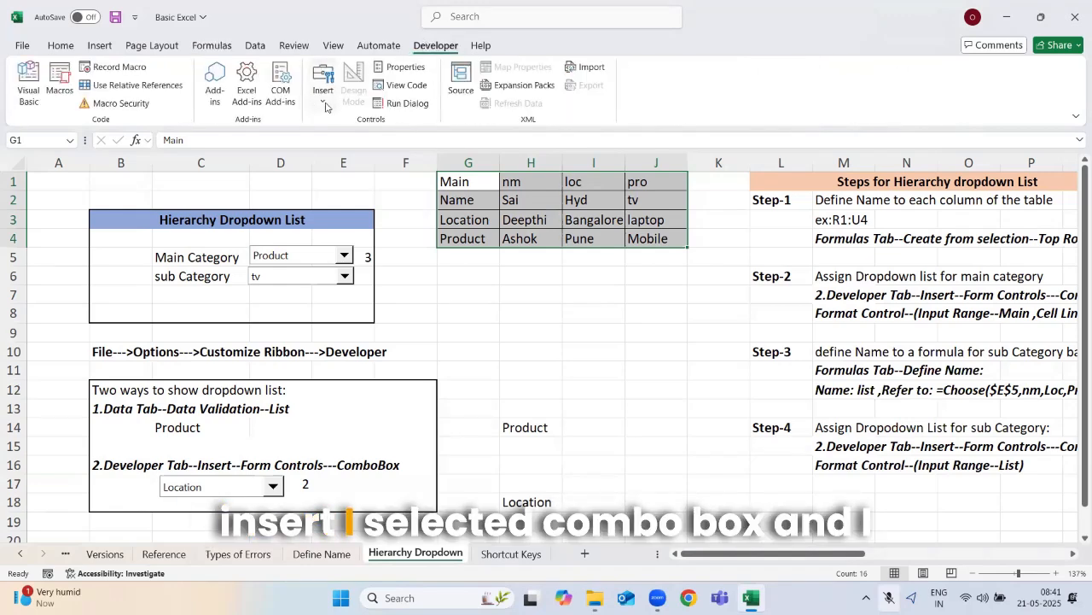
{"action": "left_click", "coordinate": [322, 84]}
{"action": "right_click", "coordinate": [318, 263]}
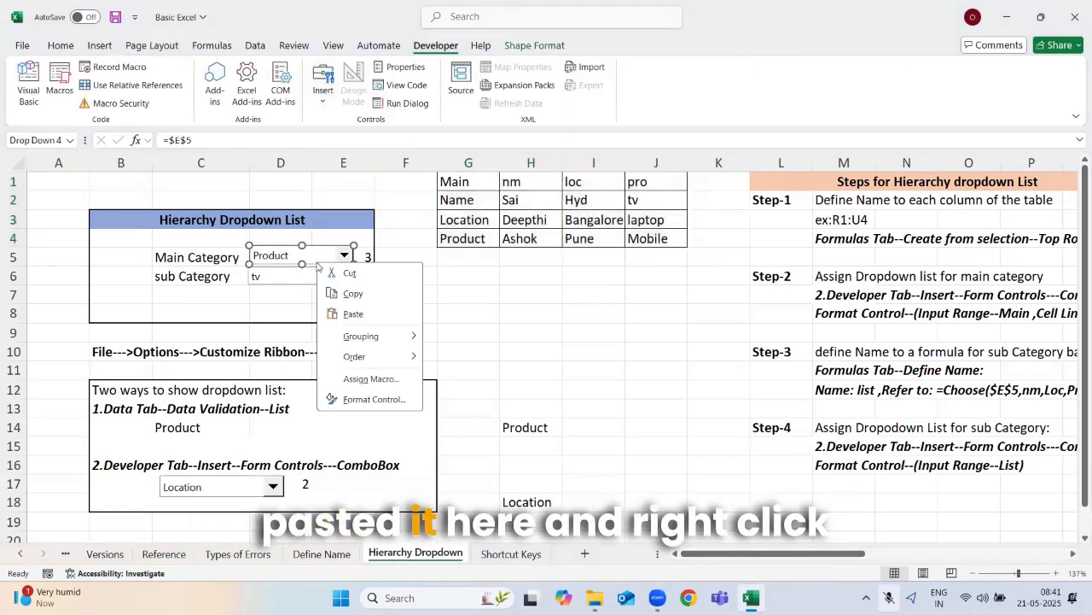
{"action": "left_click", "coordinate": [368, 399]}
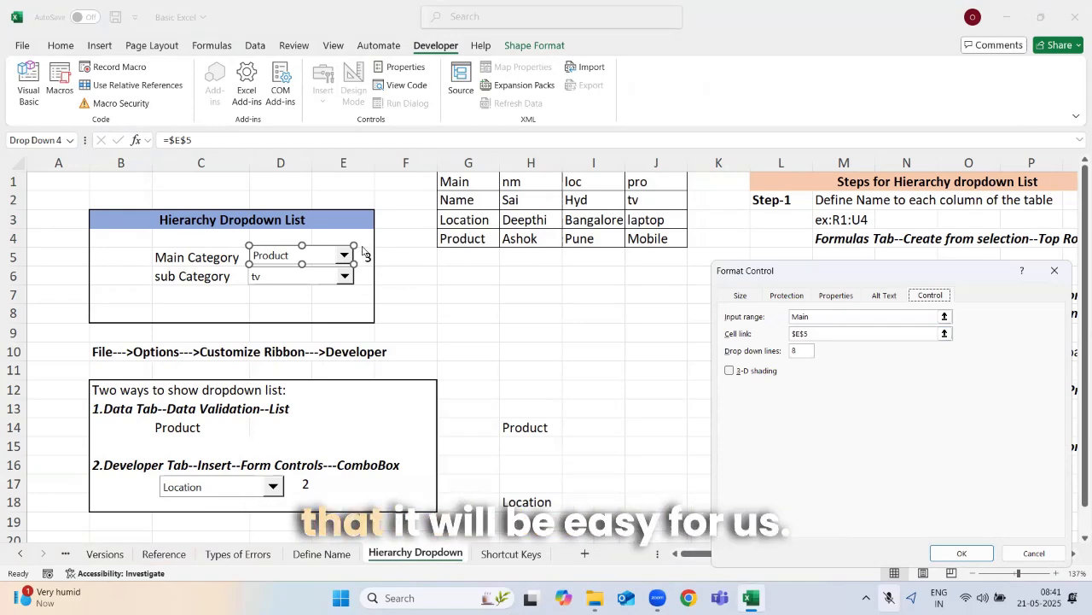
{"action": "key", "text": "Return"}
{"action": "left_click", "coordinate": [477, 316]}
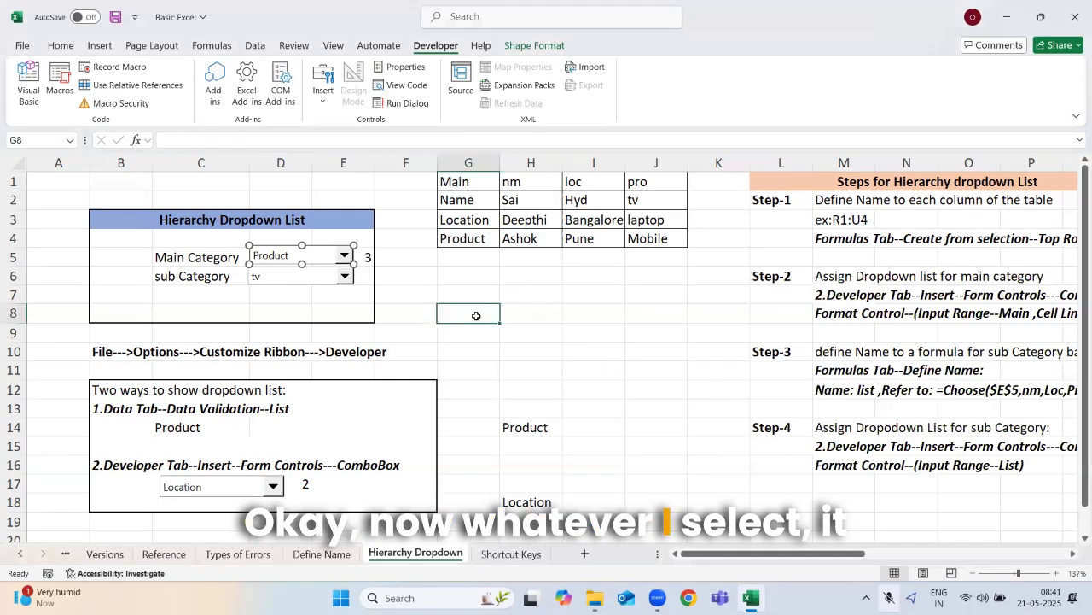
{"action": "left_click", "coordinate": [337, 260]}
{"action": "left_click", "coordinate": [328, 283]}
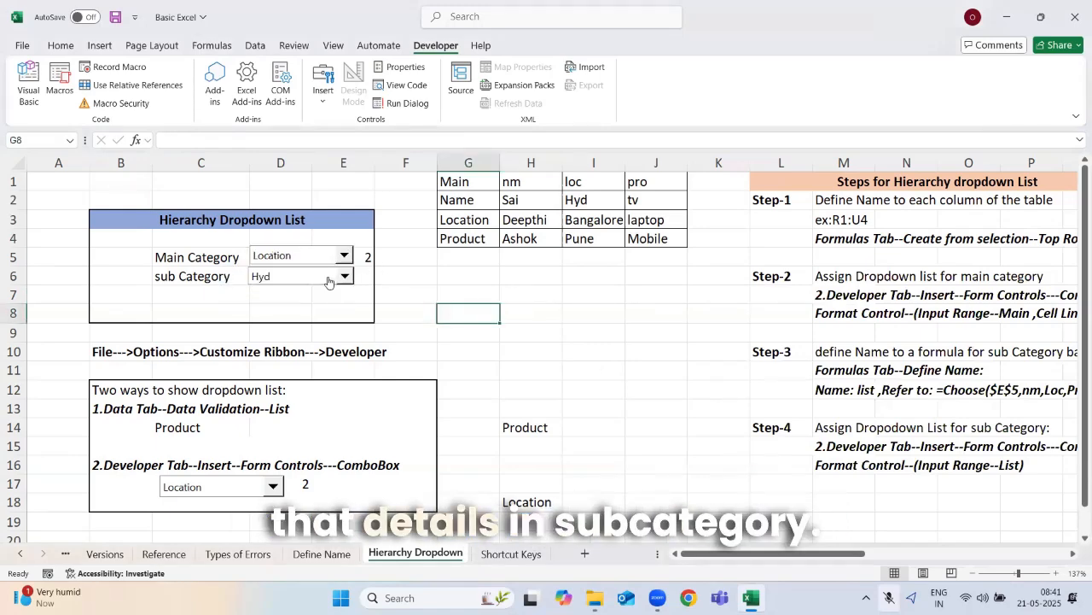
Enter =CHOOSE(E5,nm,loc,pro) in cell H7 and compare its output with the sub Category combo box list.
{"action": "left_click", "coordinate": [530, 294]}
{"action": "type", "text": "=ch"}
{"action": "key", "text": "Tab"}
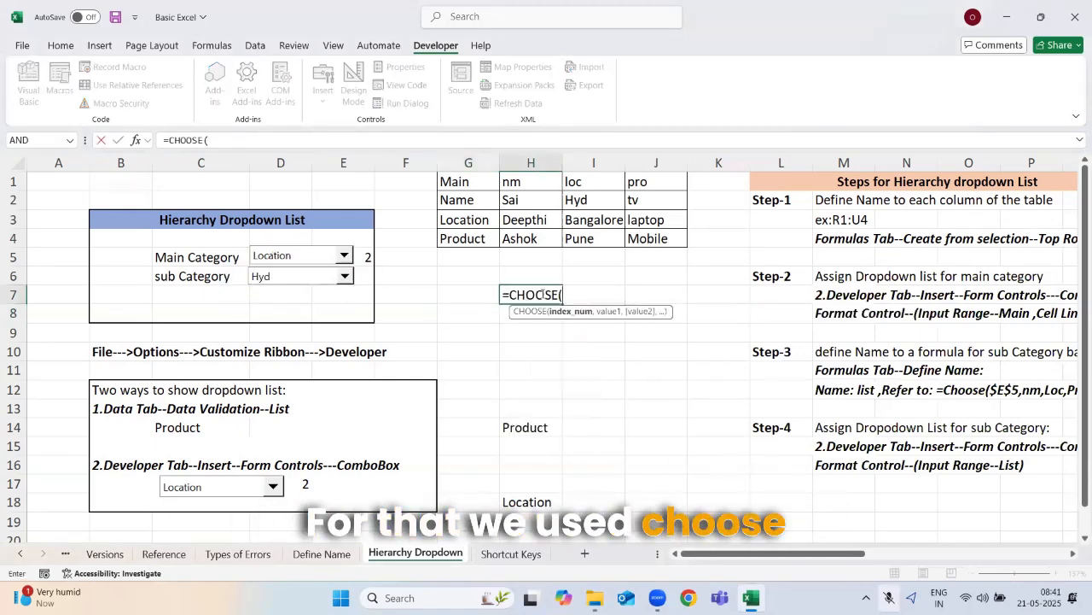
{"action": "left_click", "coordinate": [368, 256]}
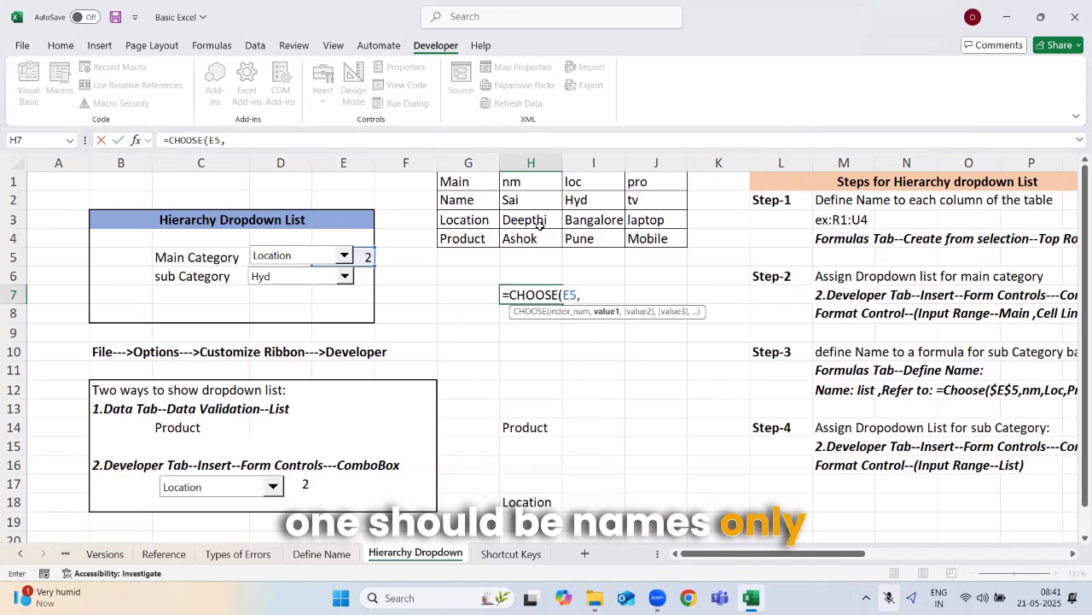
{"action": "type", "text": "nm,"}
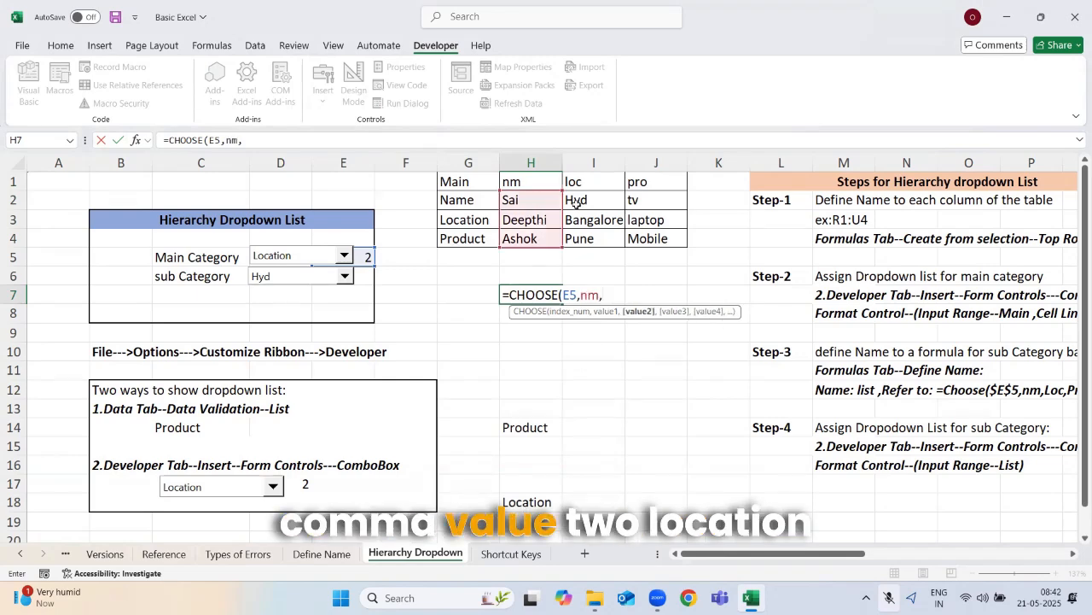
{"action": "type", "text": "loc,pro"}
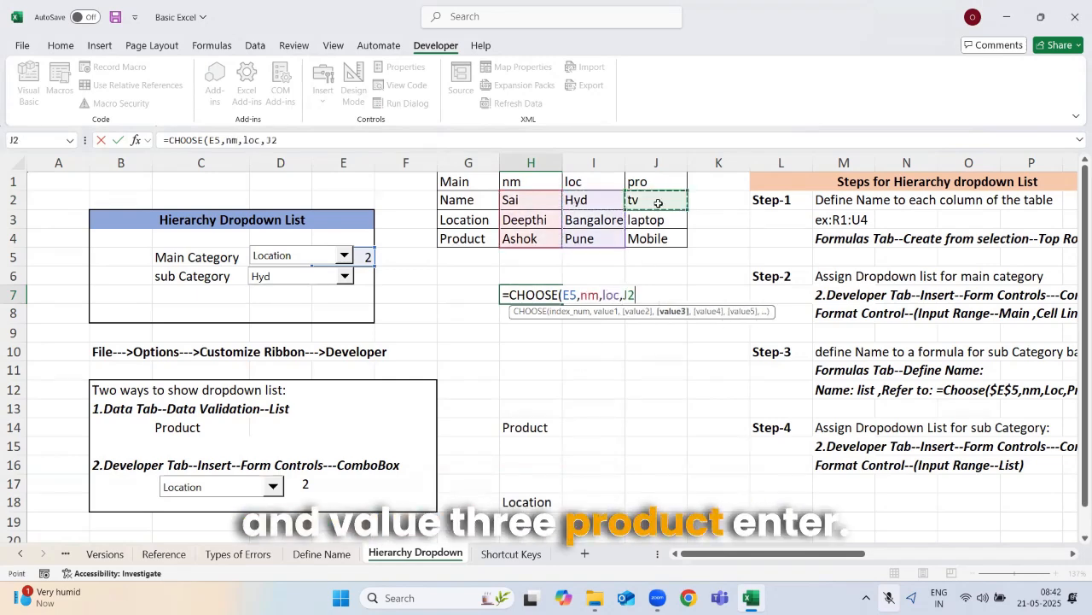
{"action": "key", "text": "Return"}
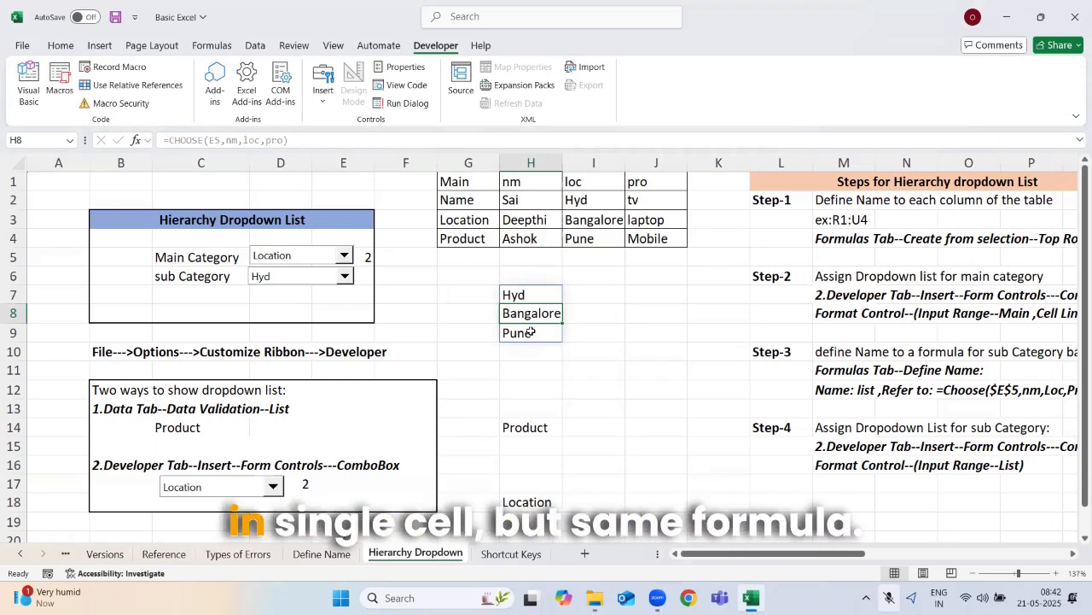
{"action": "left_click", "coordinate": [277, 279]}
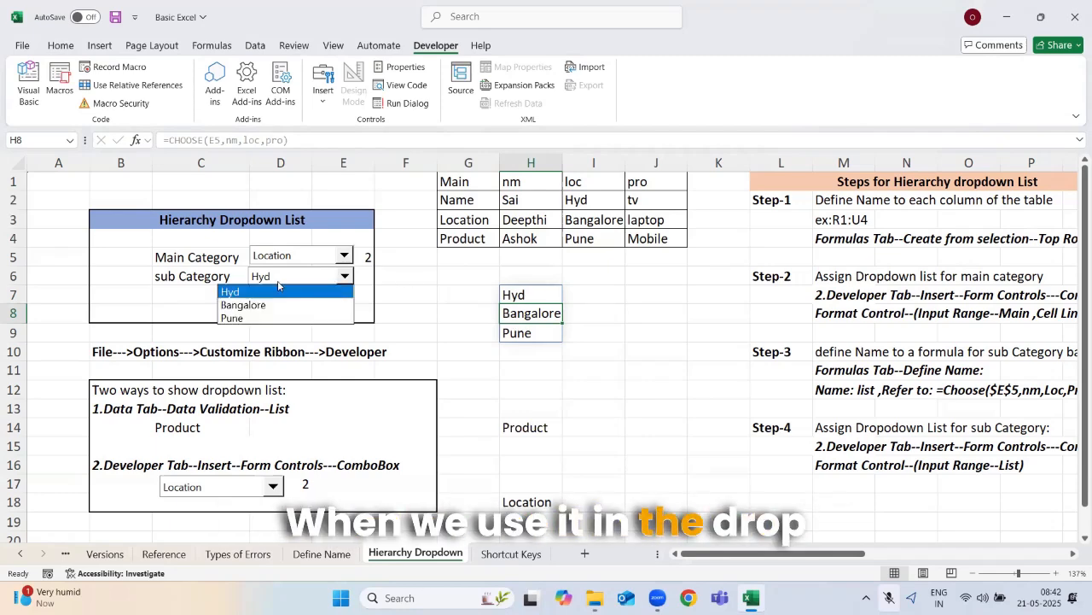
{"action": "left_click", "coordinate": [762, 396]}
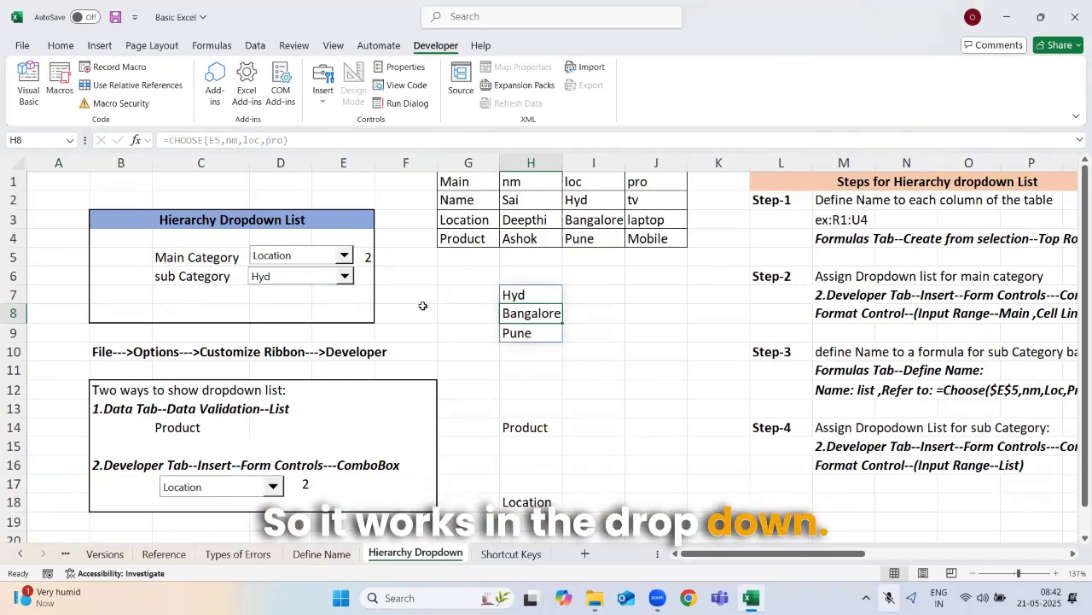
Make the E5 reference absolute in H7's CHOOSE formula and copy the formula text.
{"action": "double_click", "coordinate": [556, 295]}
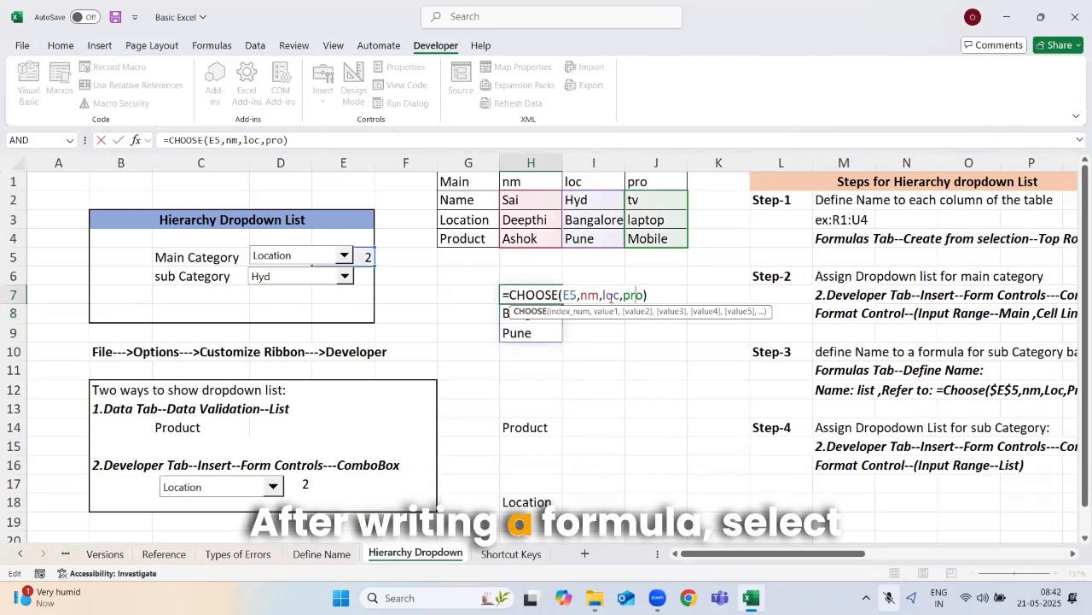
{"action": "left_click_drag", "start_coordinate": [647, 294], "coordinate": [429, 298]}
{"action": "key", "text": "F4"}
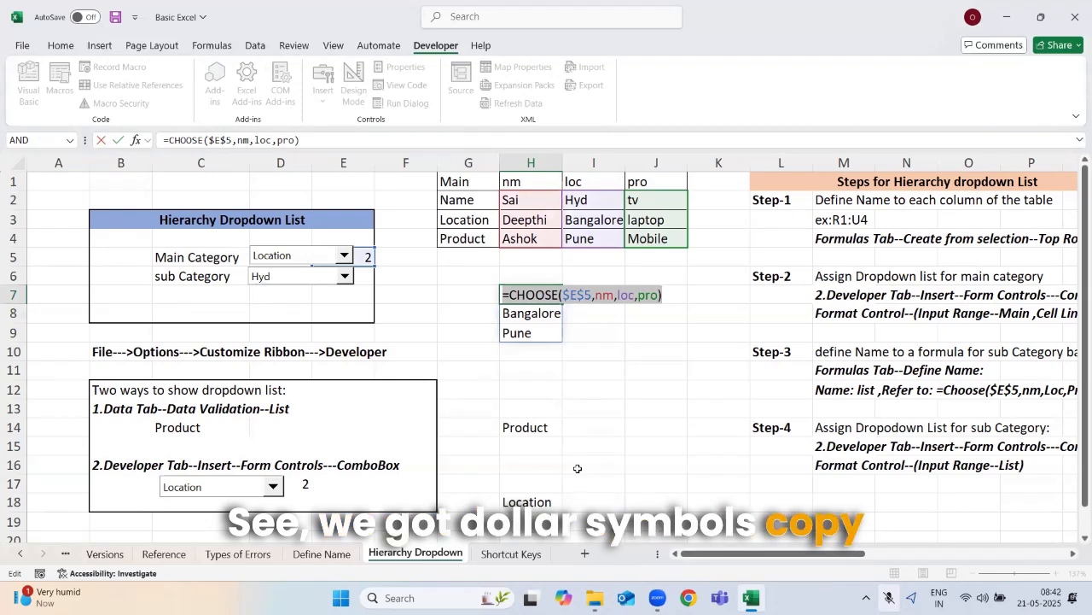
{"action": "key", "text": "Return"}
Try to define a new name that refers to the copied CHOOSE formula.
{"action": "left_click", "coordinate": [211, 45]}
{"action": "left_click", "coordinate": [480, 66]}
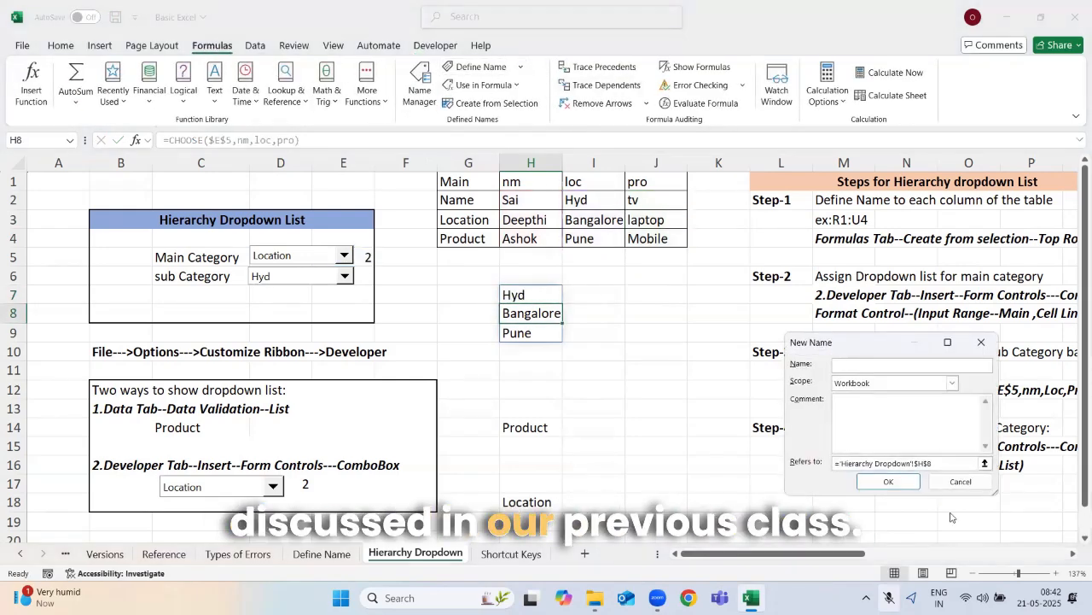
{"action": "key", "text": "ctrl+v"}
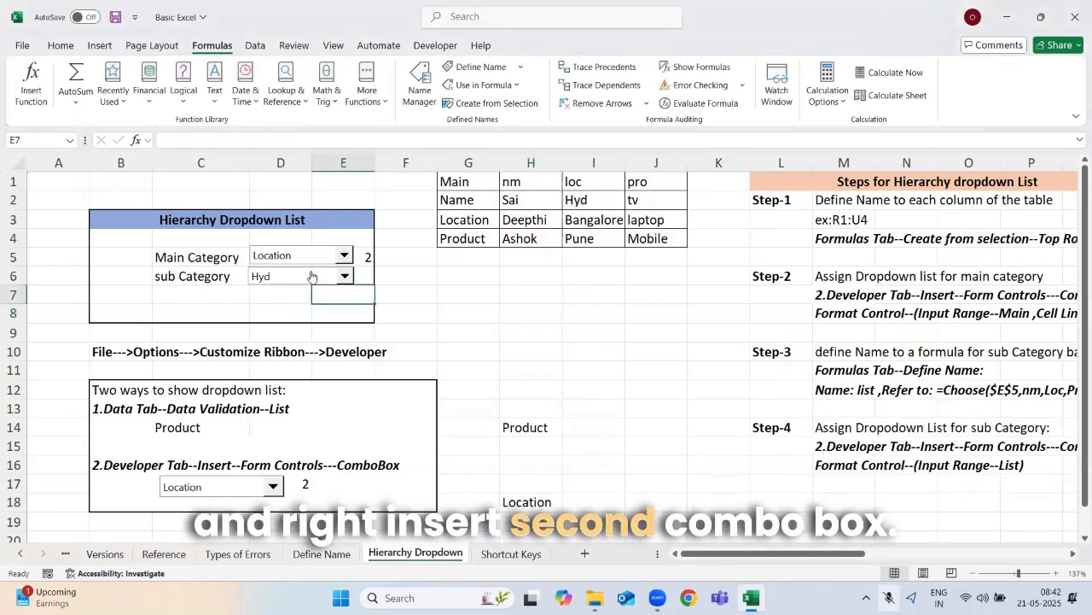
Open the sub Category combo box's control settings to review its input range.
{"action": "right_click", "coordinate": [312, 276]}
{"action": "left_click", "coordinate": [366, 408]}
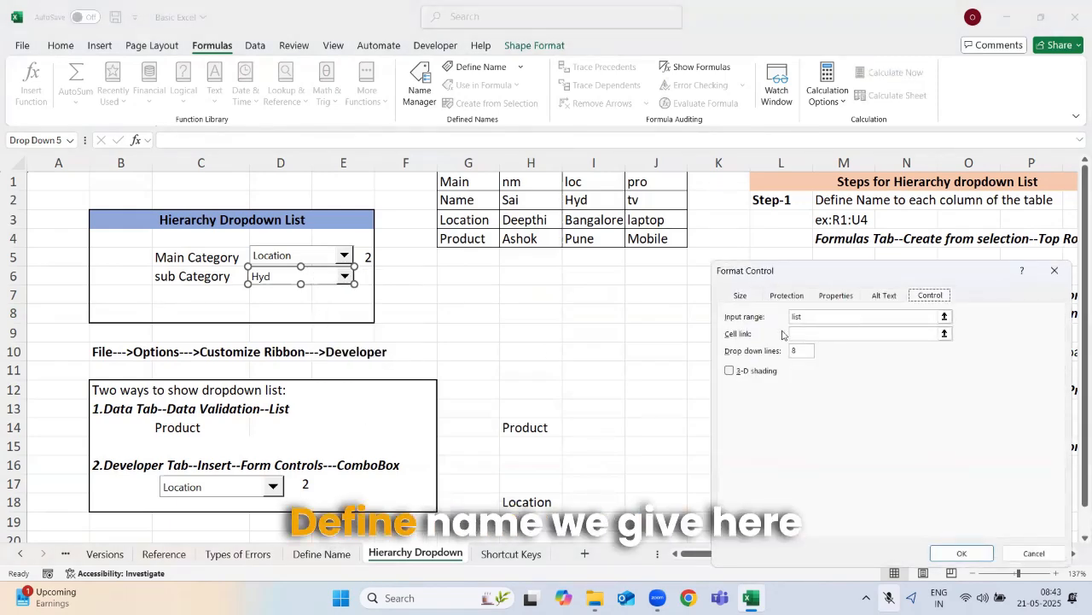